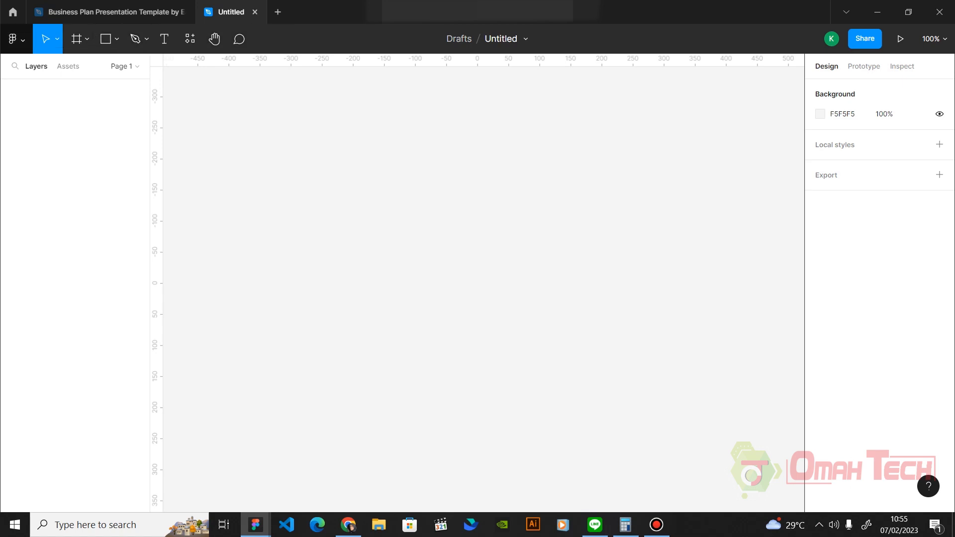
Create a new design file from the File commands and close it again
left_click(17, 39)
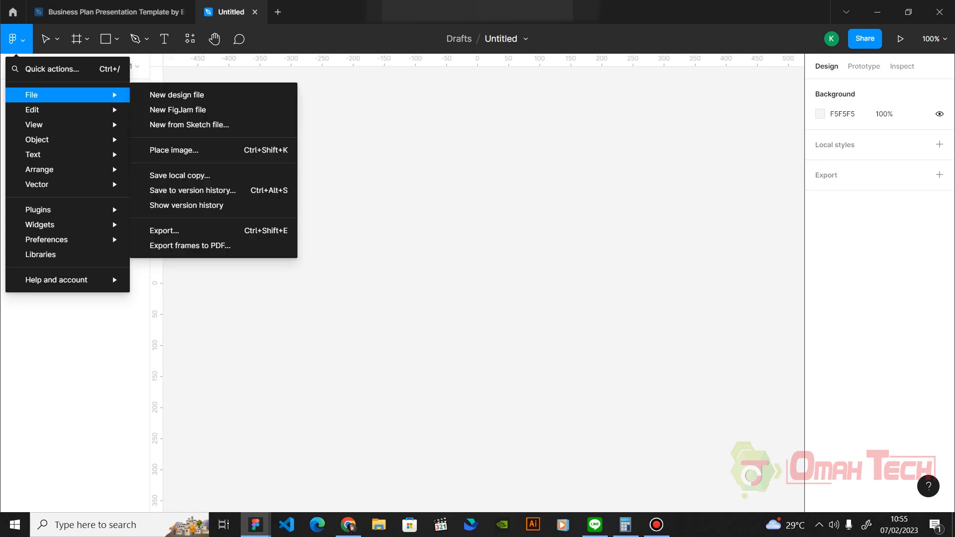
mouse_move(60, 94)
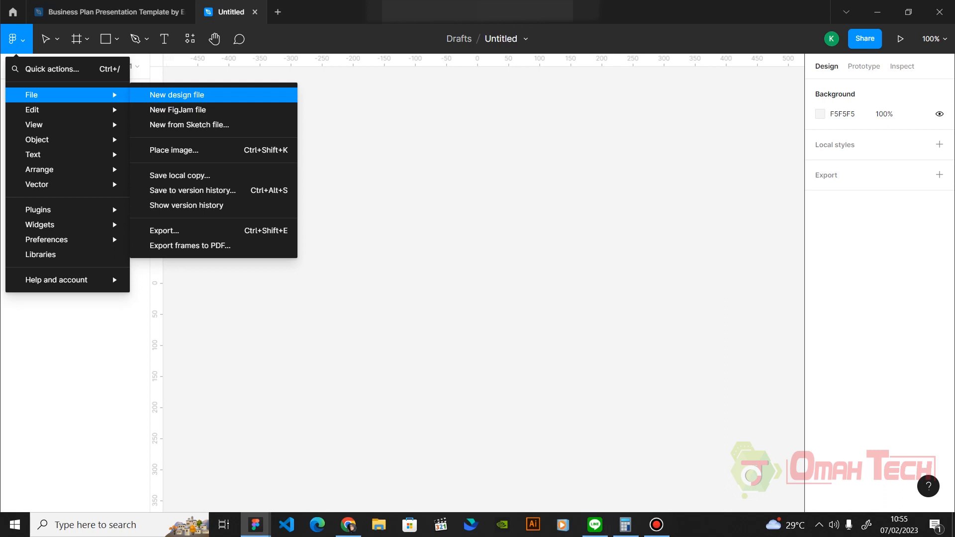
left_click(176, 94)
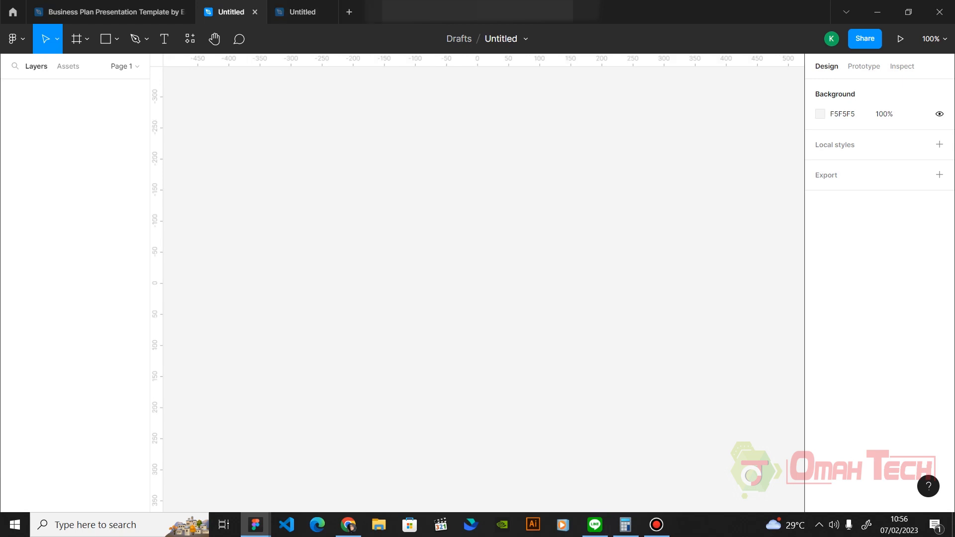
key("ctrl+w")
Open the Place image and Save local copy dialogs, cancelling each without choosing or saving a file
left_click(57, 39)
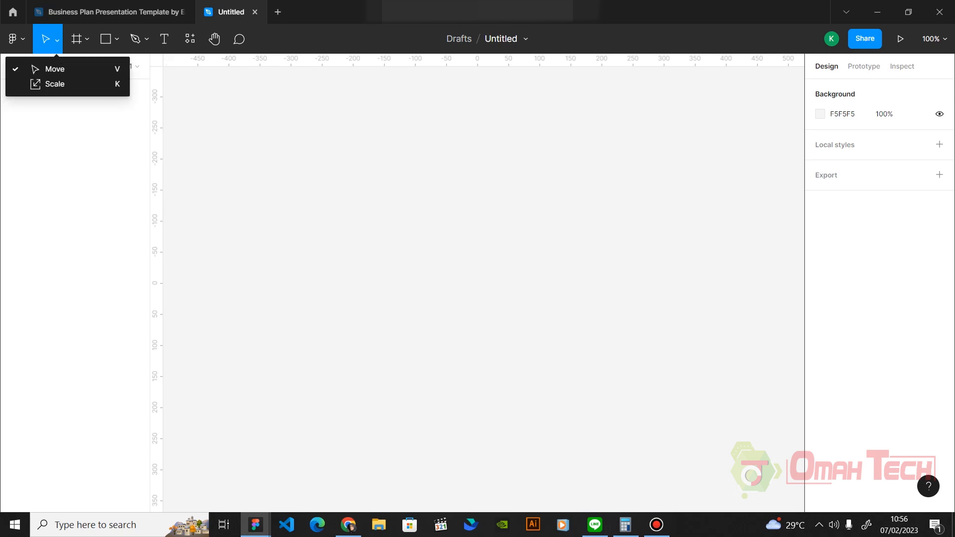
key("Escape")
left_click(15, 39)
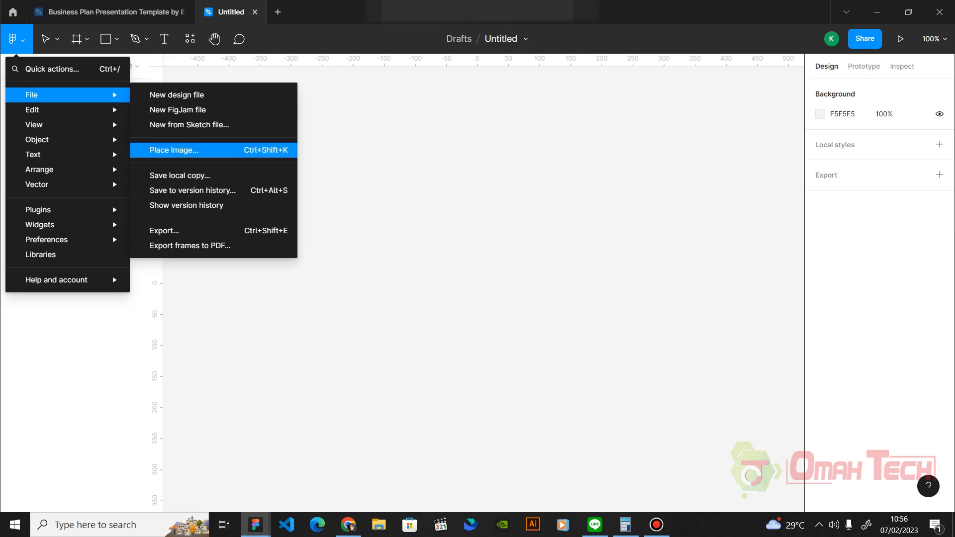
left_click(187, 150)
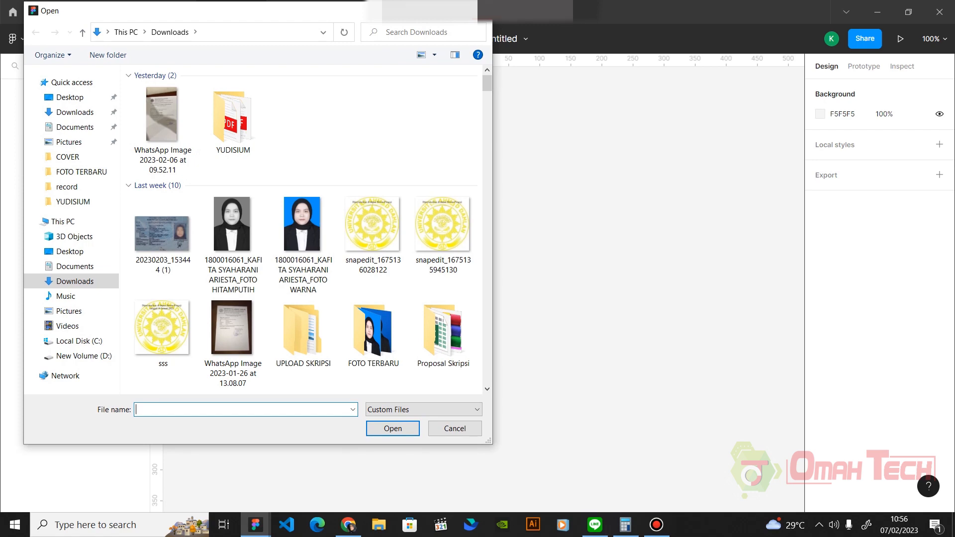
key("Escape")
left_click(16, 39)
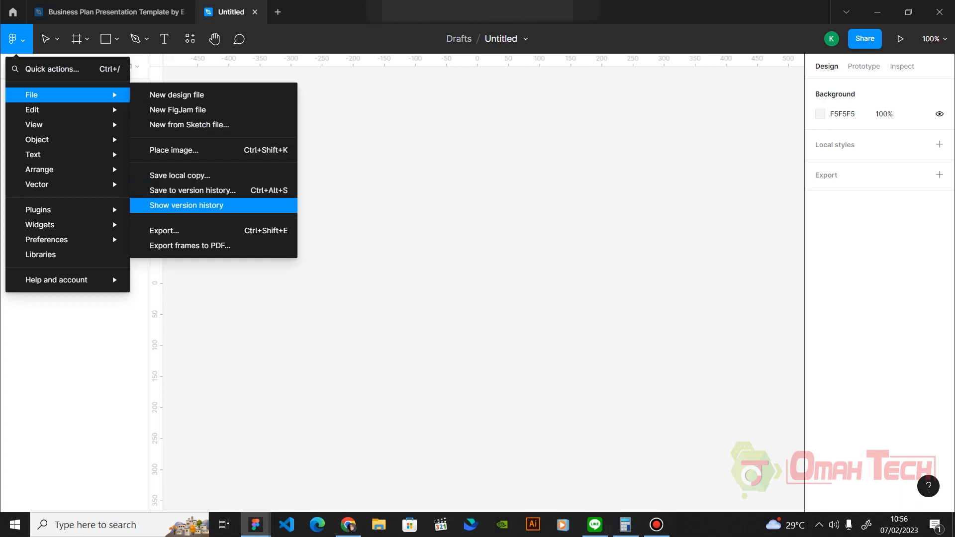
left_click(180, 175)
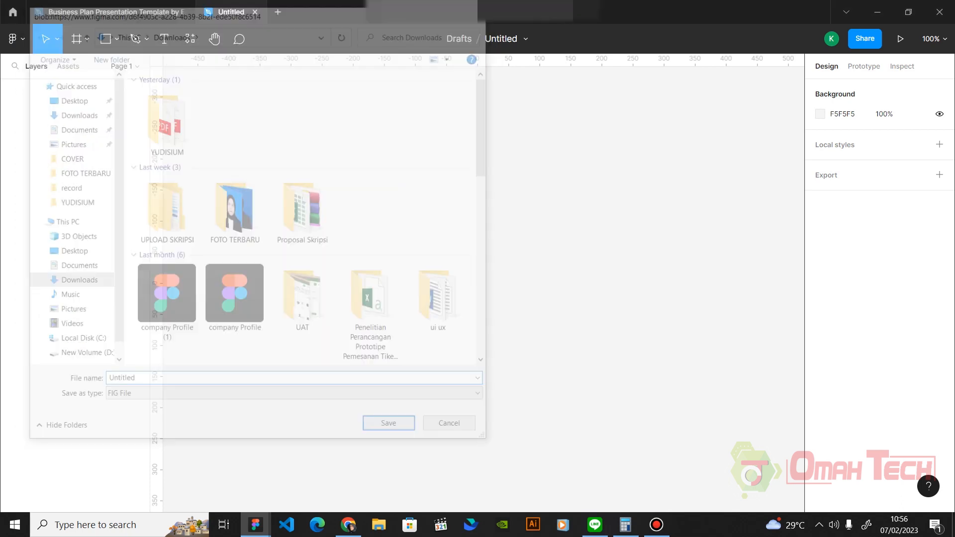
Examine the main menu's command groups, including Object, Arrange, Vector, Plugins, Libraries, and Help and account
left_click(16, 39)
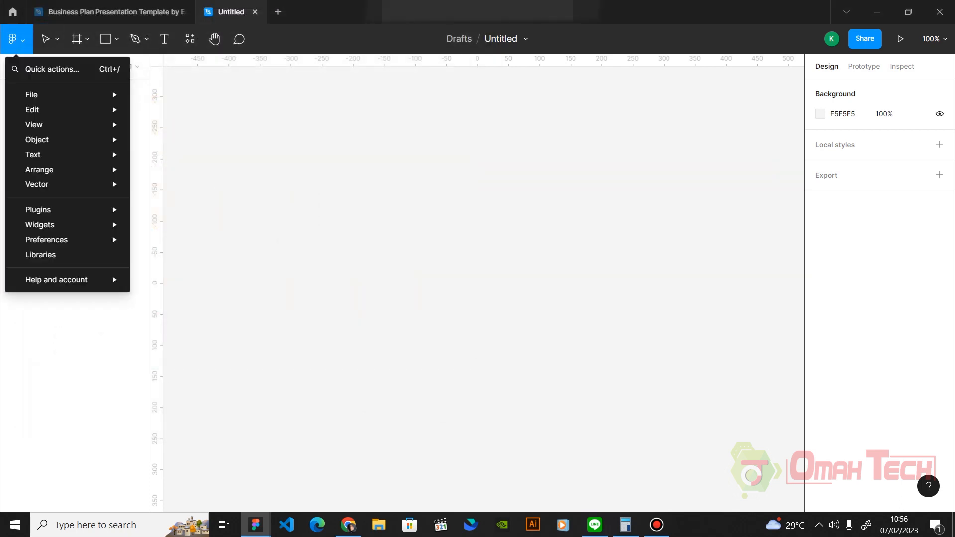
mouse_move(32, 95)
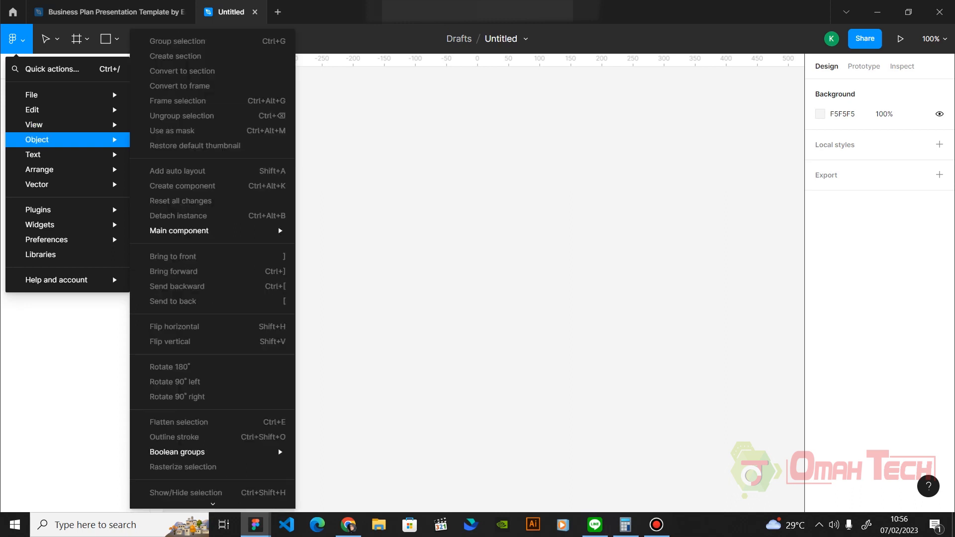
mouse_move(33, 155)
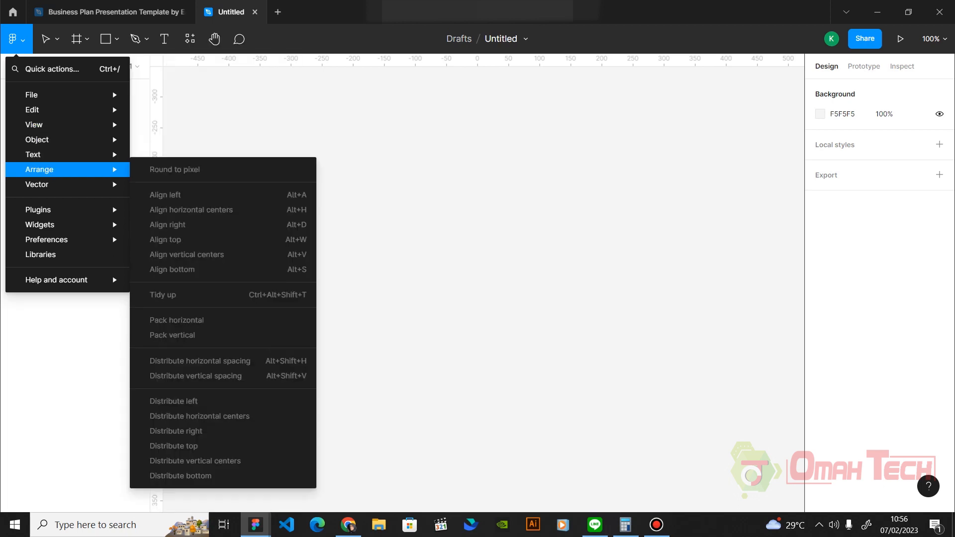
mouse_move(37, 184)
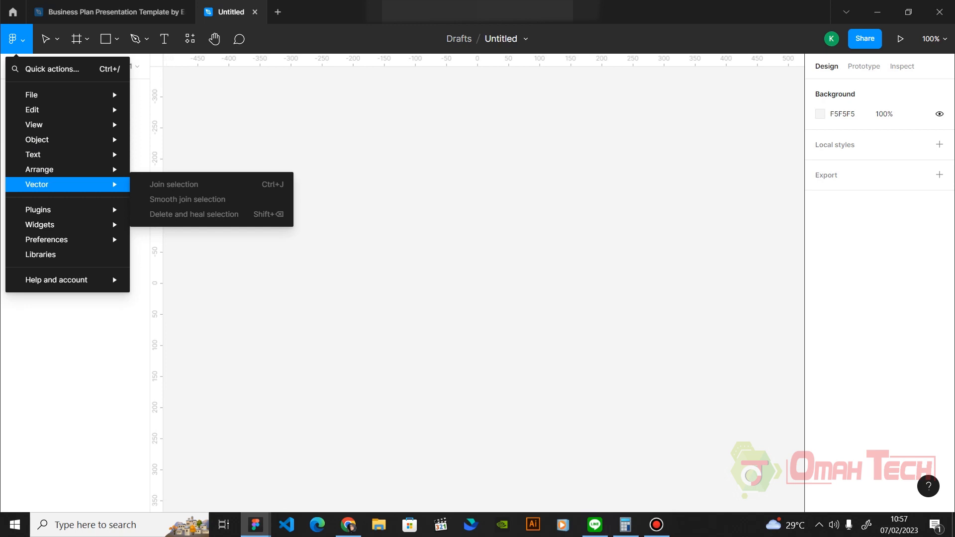
mouse_move(38, 209)
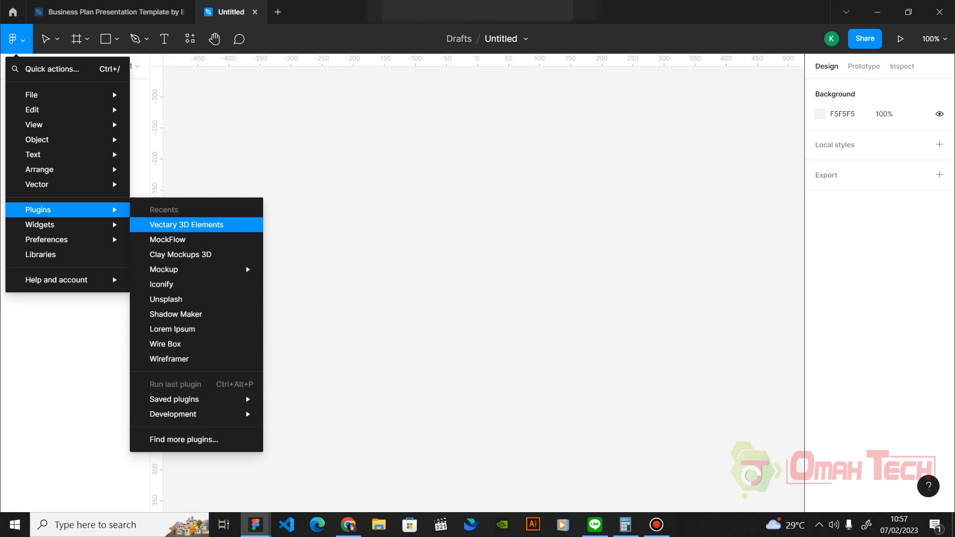
mouse_move(196, 269)
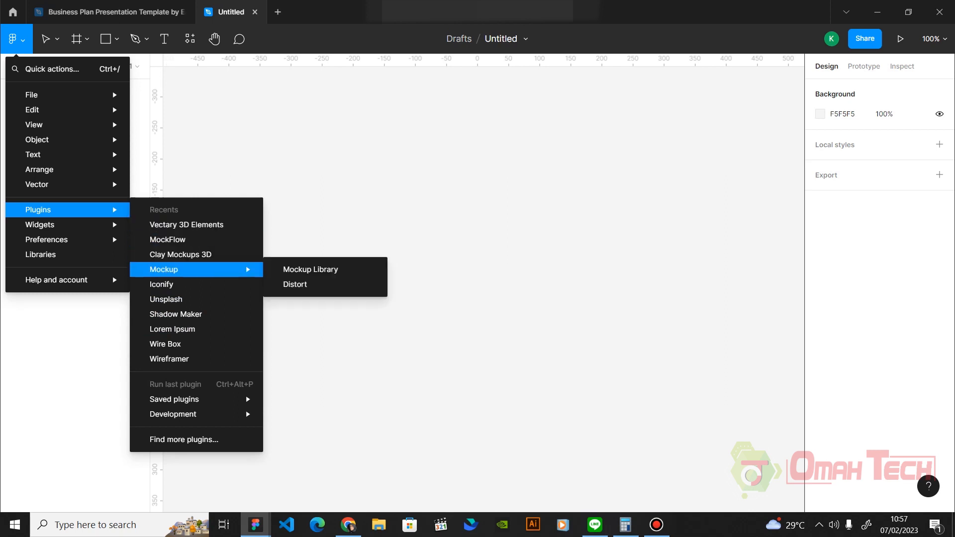
mouse_move(46, 240)
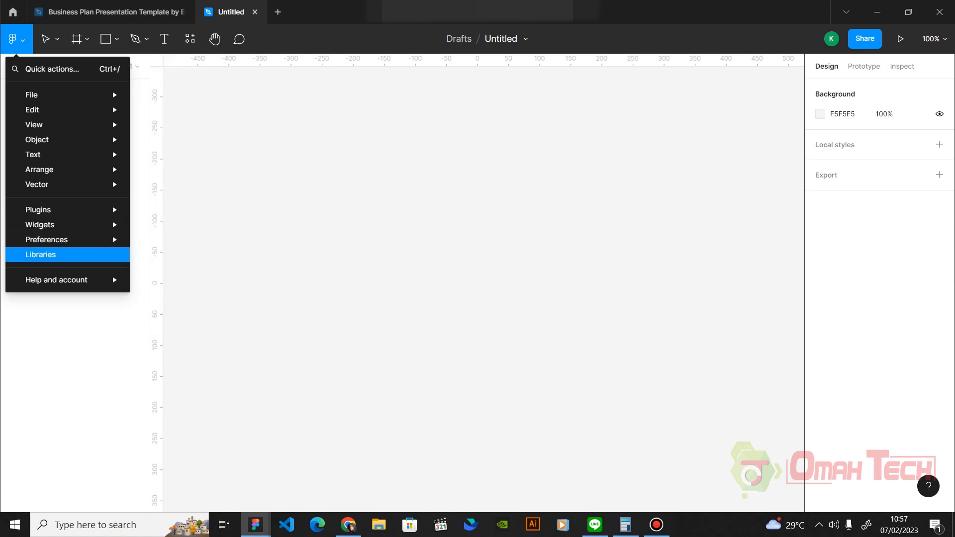
mouse_move(56, 280)
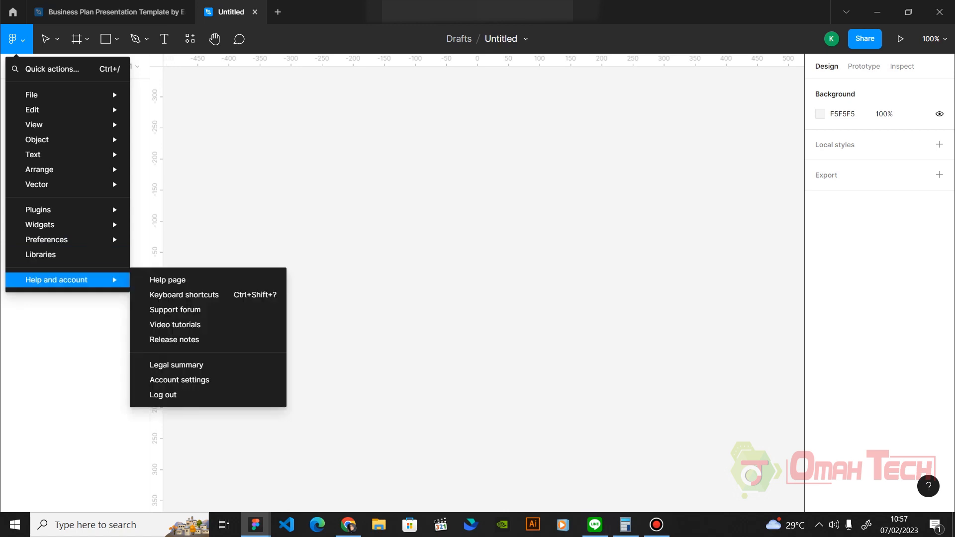
key("Escape")
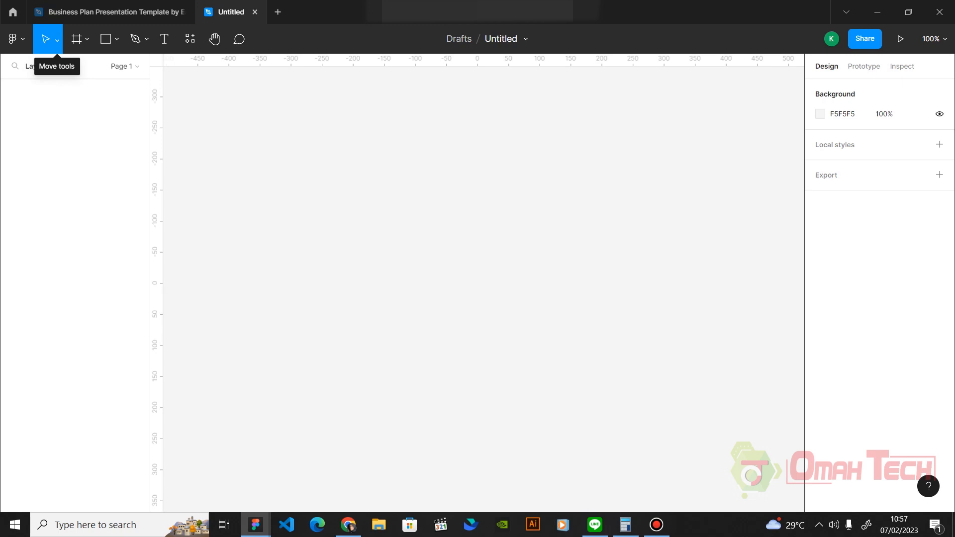
Choose the Move tool from the move tools and try it on the empty canvas
left_click(57, 40)
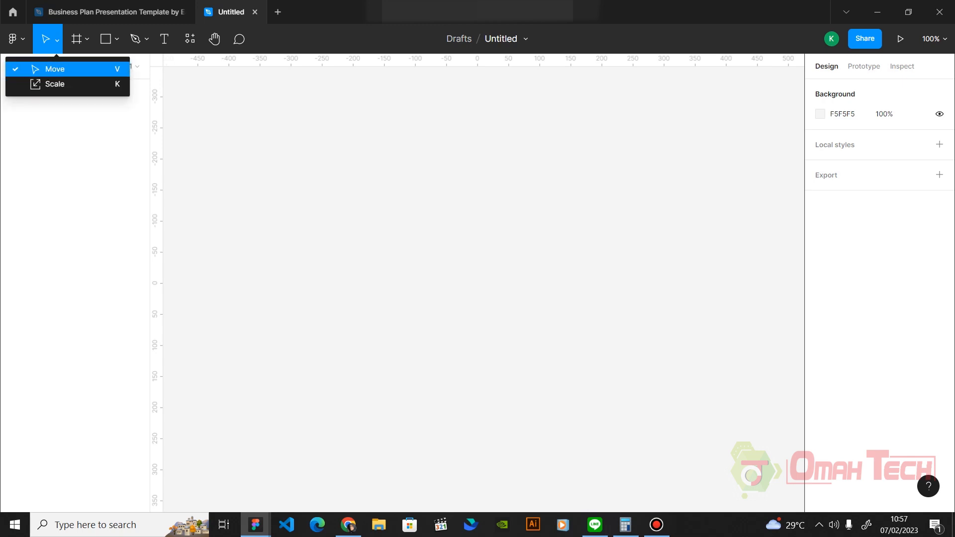
left_click(67, 68)
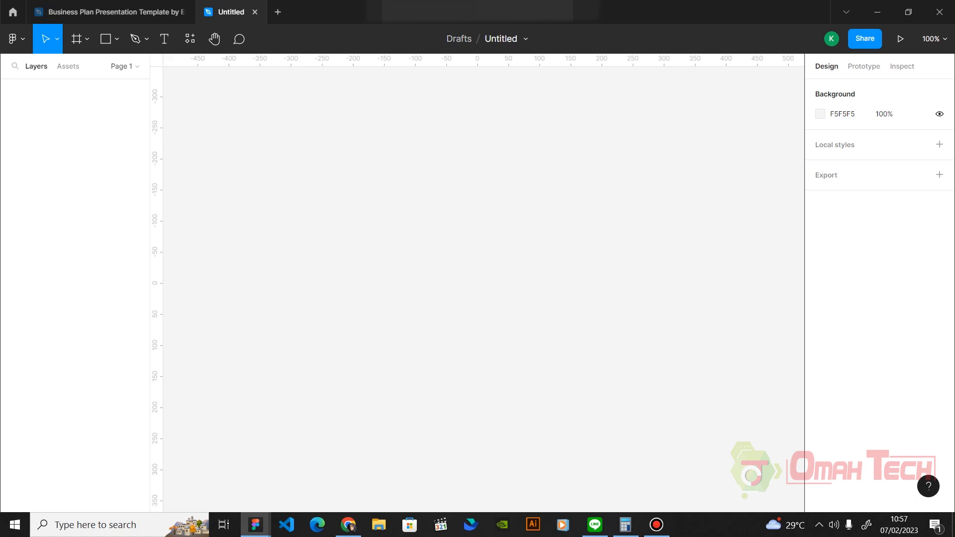
scroll(483, 289, "right", 3)
scroll(483, 288, "up", 2)
scroll(483, 289, "left", 8)
scroll(483, 288, "up", 1)
scroll(484, 288, "left", 1)
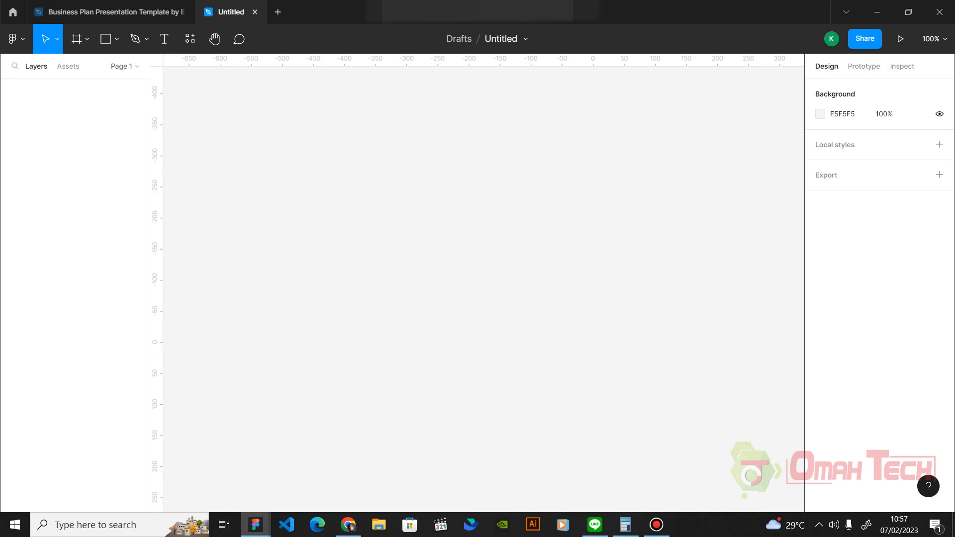
scroll(484, 289, "right", 5)
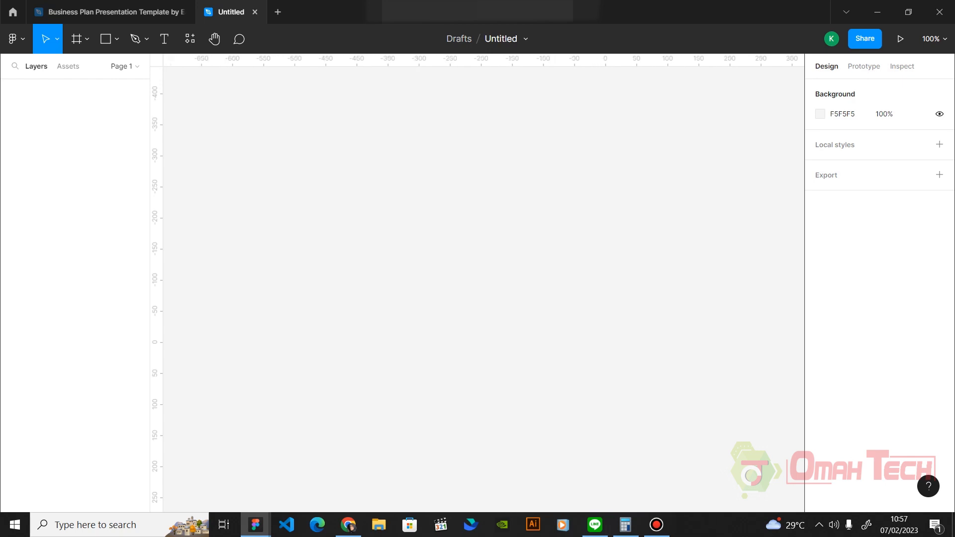
scroll(483, 289, "left", 5)
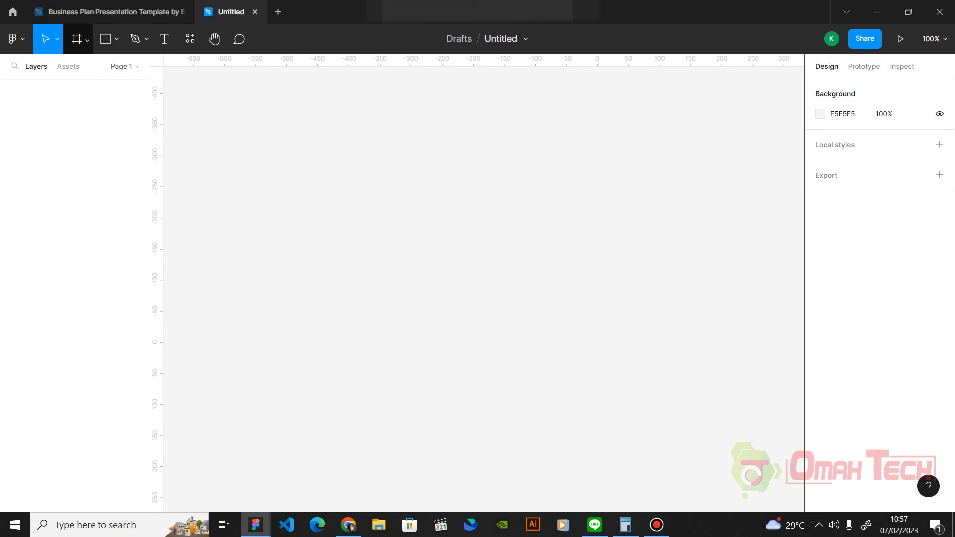
Switch to the Scale tool, check the available region tools, and return to the Move tool
left_click(87, 38)
left_click(57, 39)
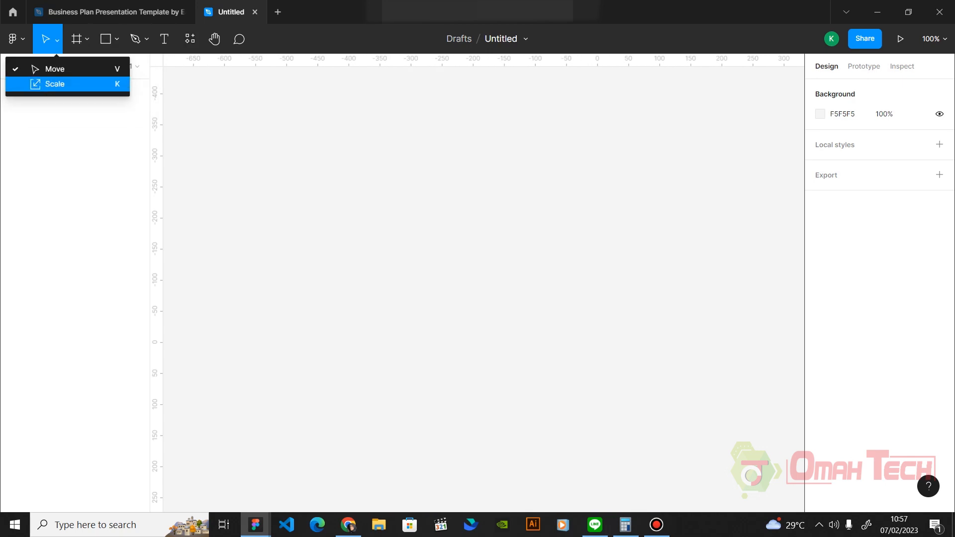
left_click(55, 84)
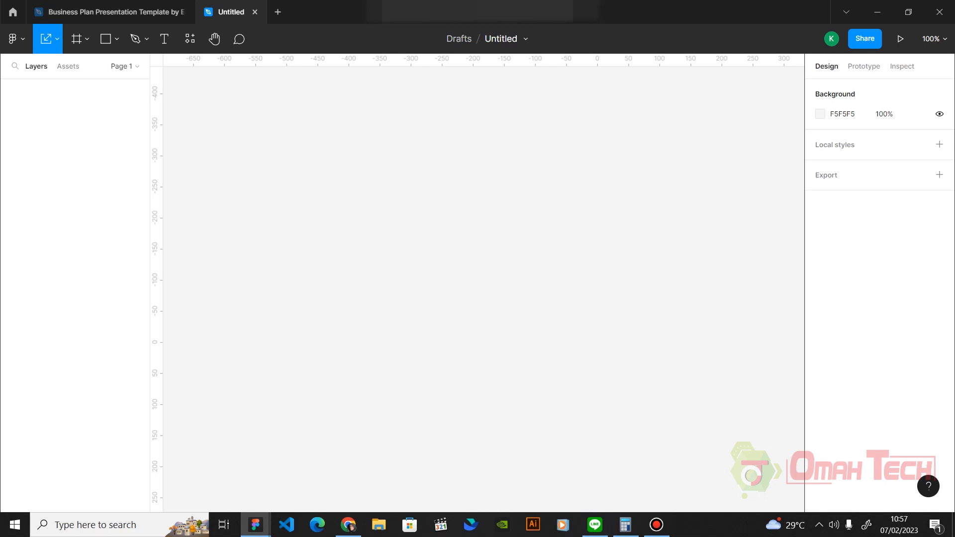
left_click(86, 39)
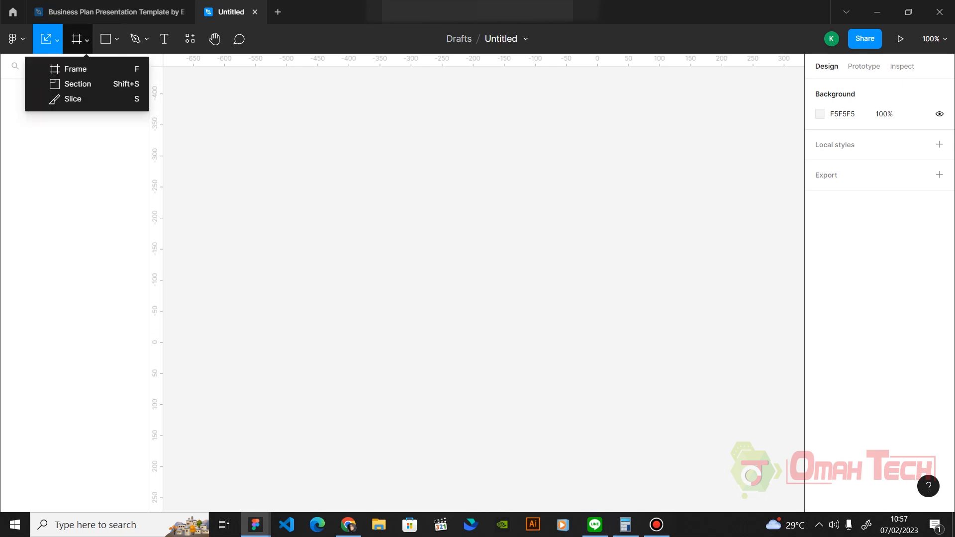
left_click(57, 40)
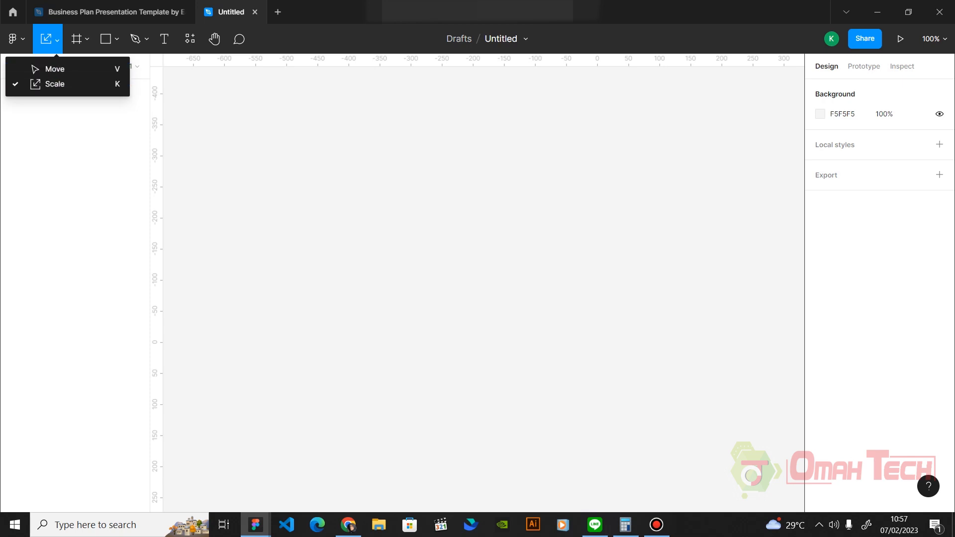
left_click(55, 69)
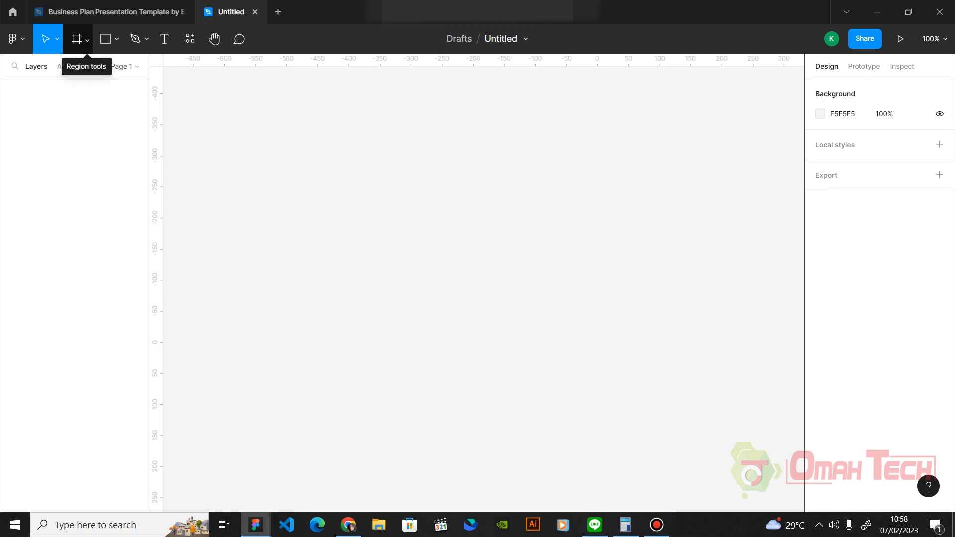
Activate the Frame tool from the region tools to show the frame size presets
left_click(86, 40)
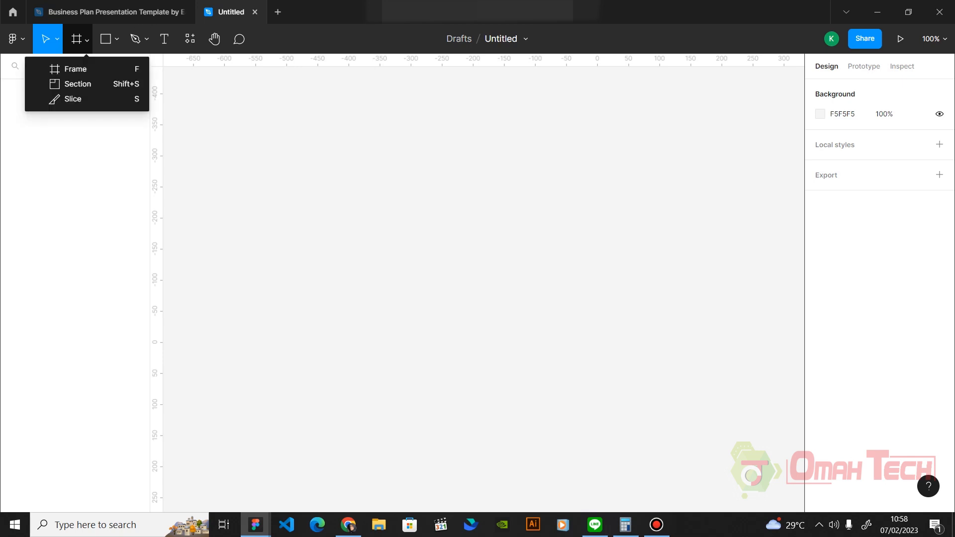
left_click(87, 39)
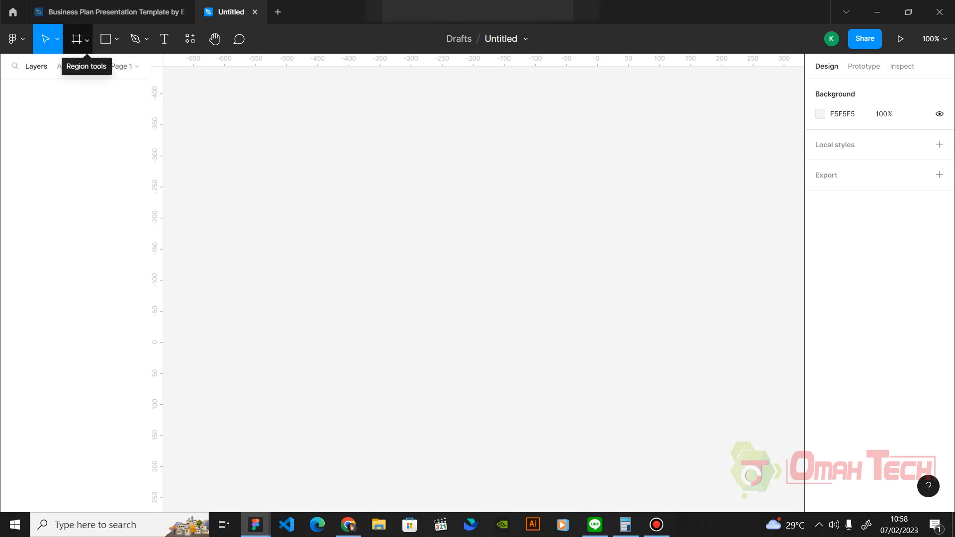
left_click(106, 39)
left_click(87, 40)
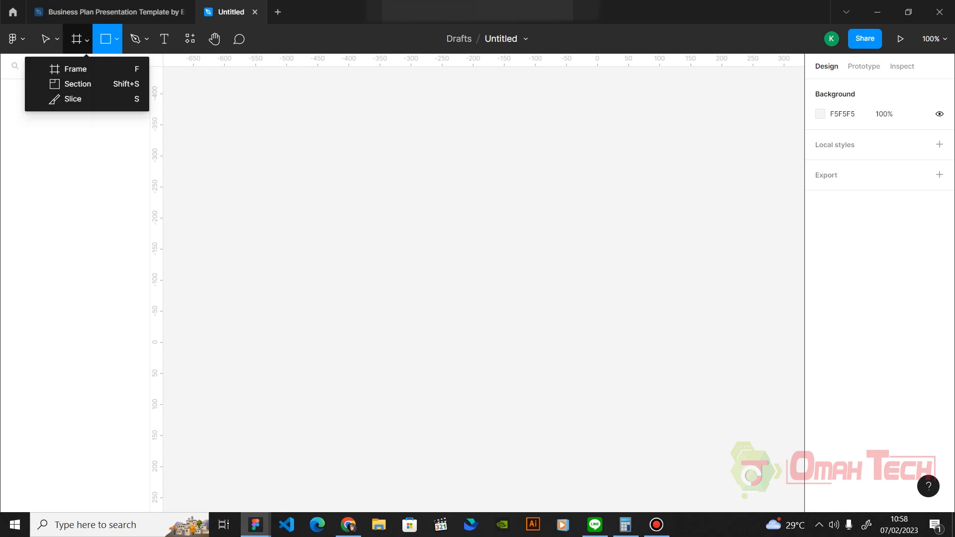
left_click(75, 69)
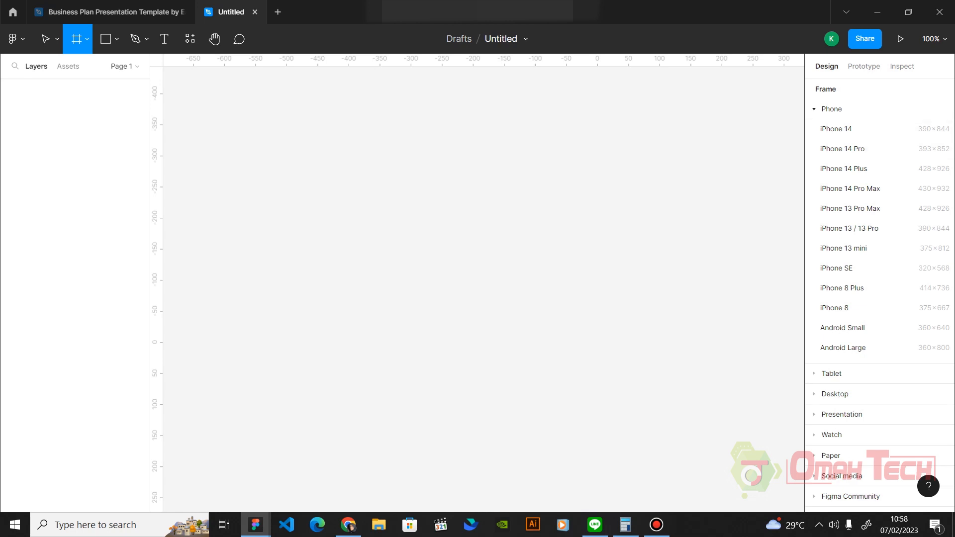
Examine the Phone frame size presets, from iPhone 14 down to Android Large
left_click(816, 109)
left_click(816, 109)
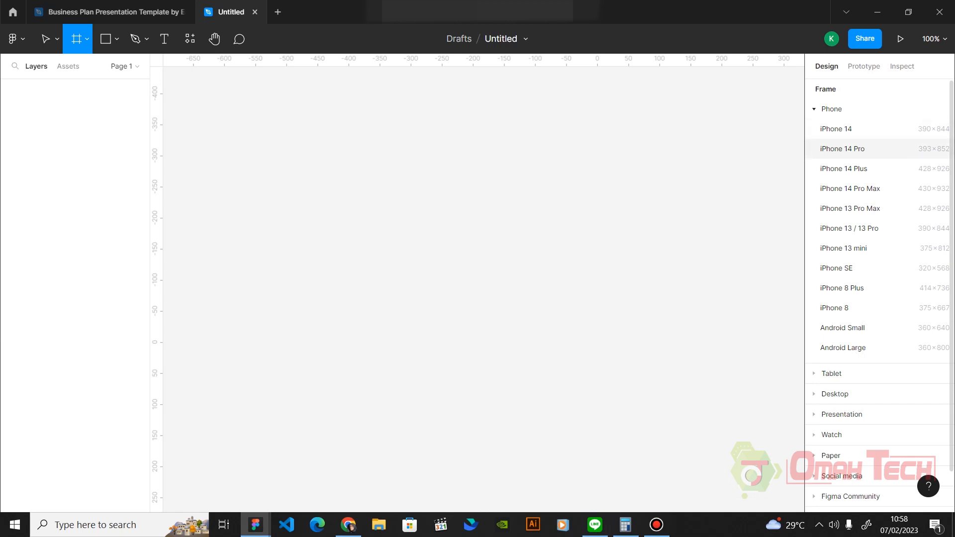
scroll(843, 345, "down", 1)
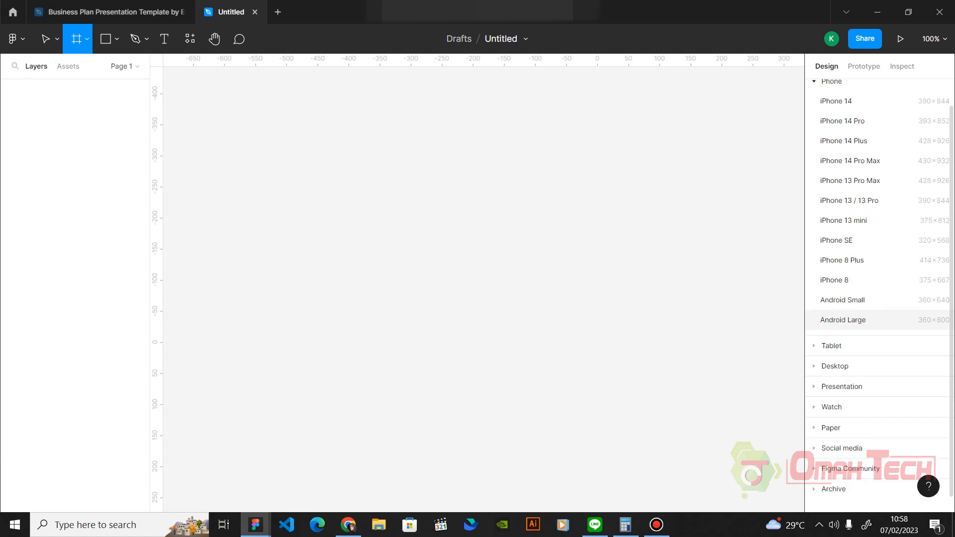
scroll(843, 346, "up", 1)
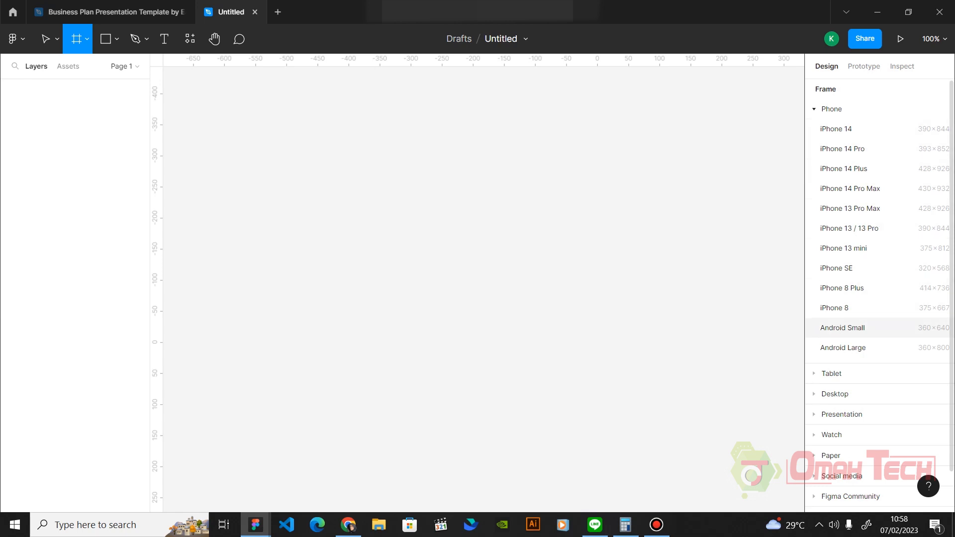
scroll(846, 299, "down", 1)
scroll(846, 299, "down", 1)
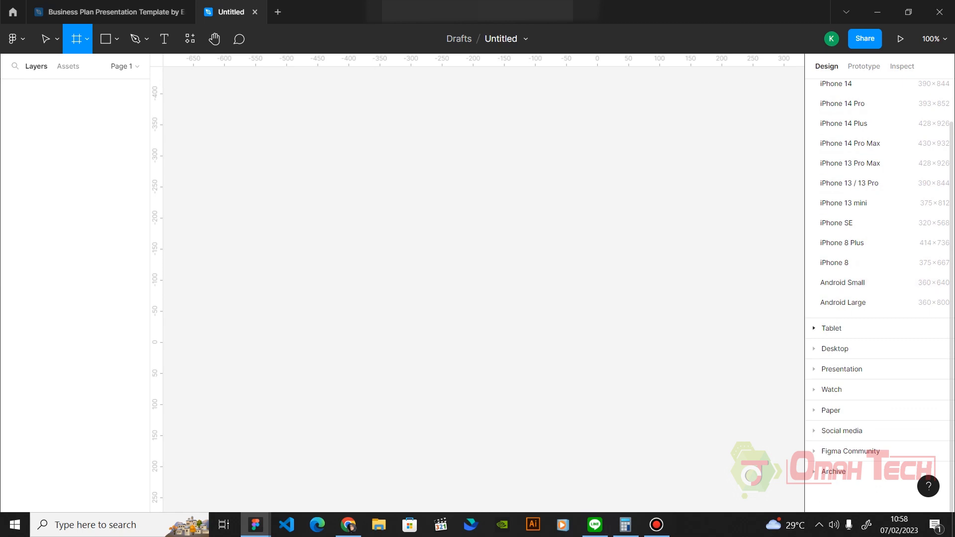
Examine the frame size presets for Tablet, Desktop, Presentation, Watch and Paper one category after another
left_click(832, 329)
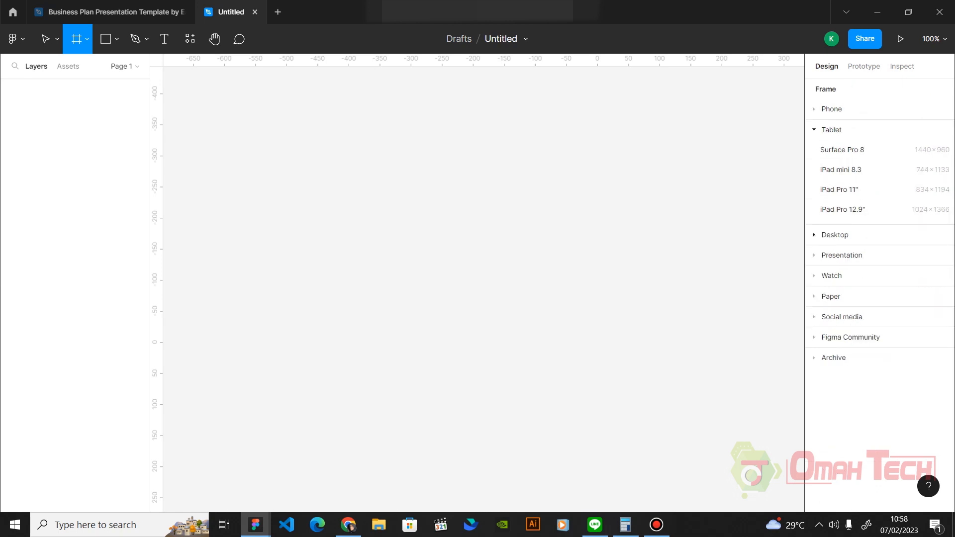
left_click(835, 235)
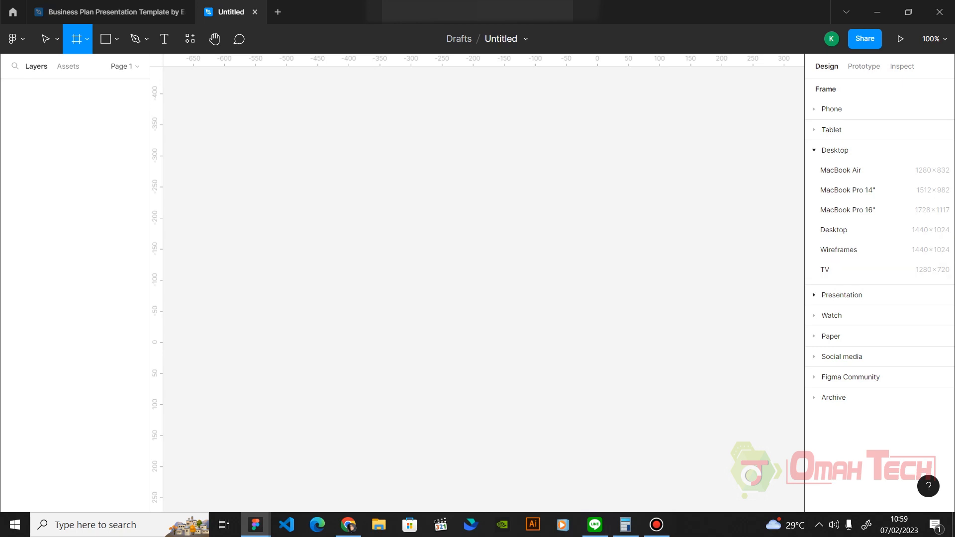
left_click(842, 295)
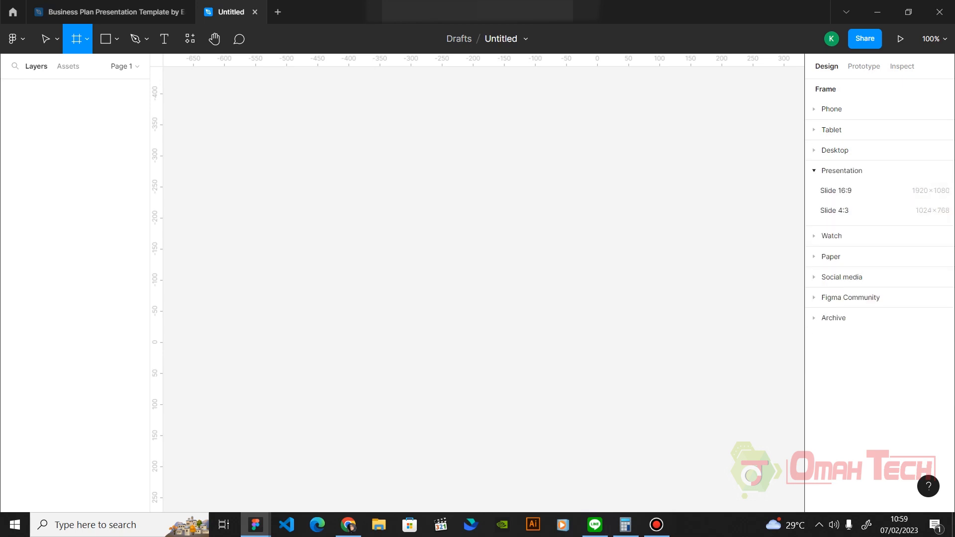
left_click(831, 236)
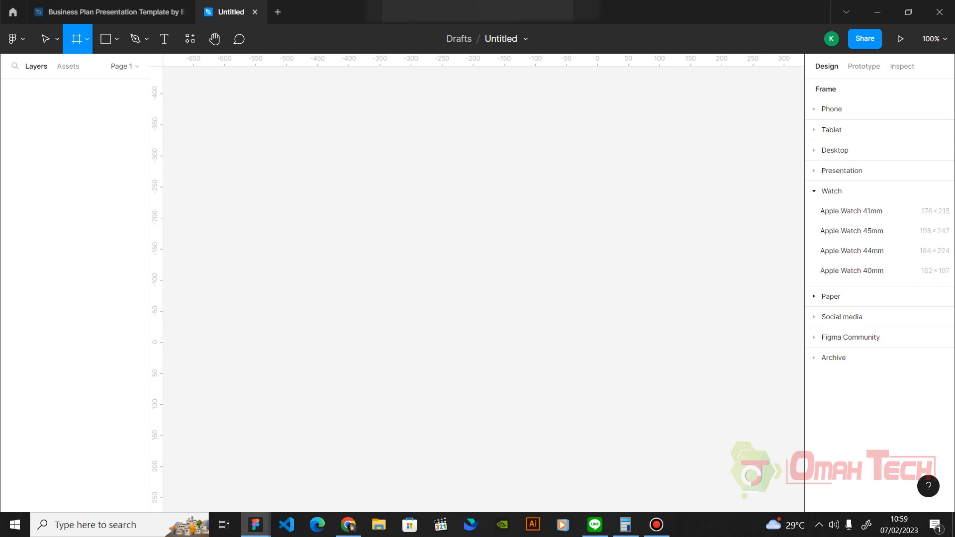
left_click(832, 294)
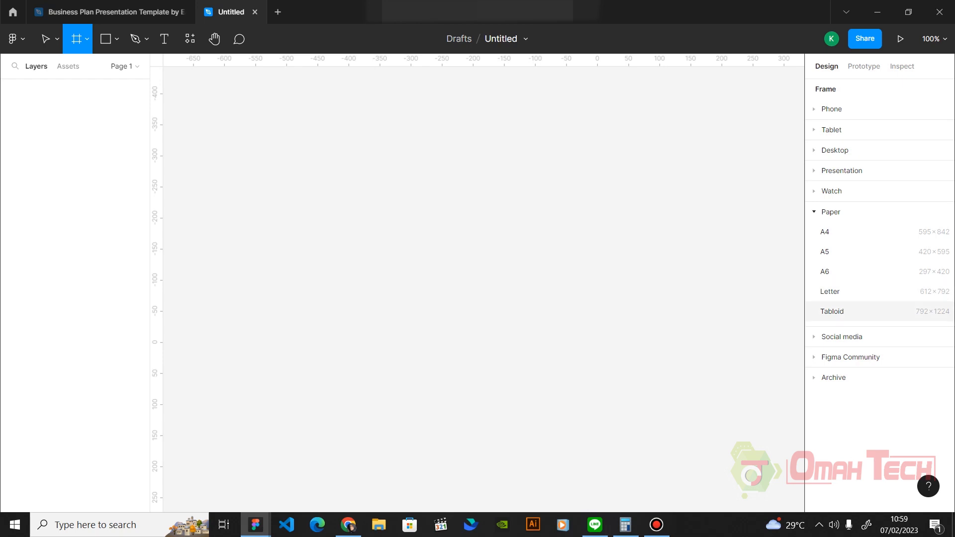
Review the Social media, Figma Community and Archive frame size presets
left_click(841, 336)
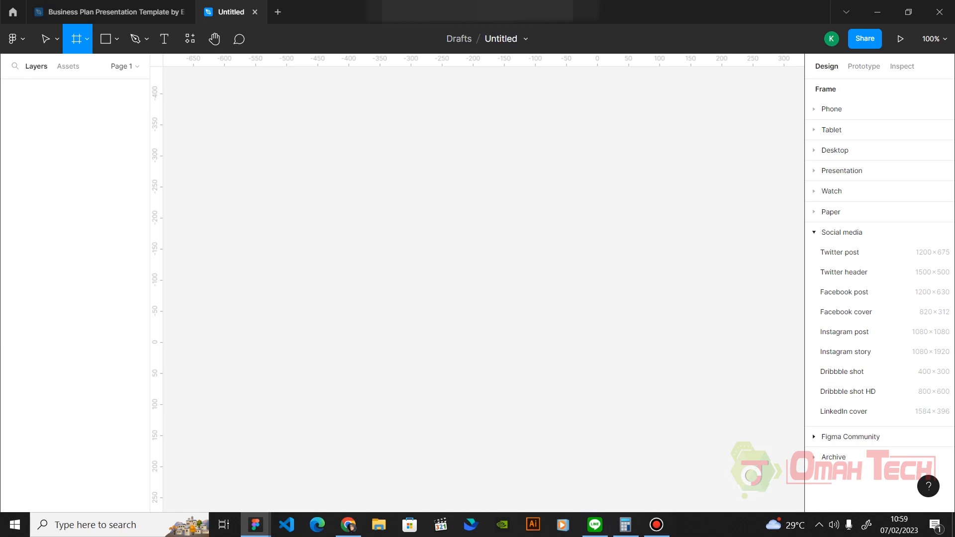
left_click(851, 437)
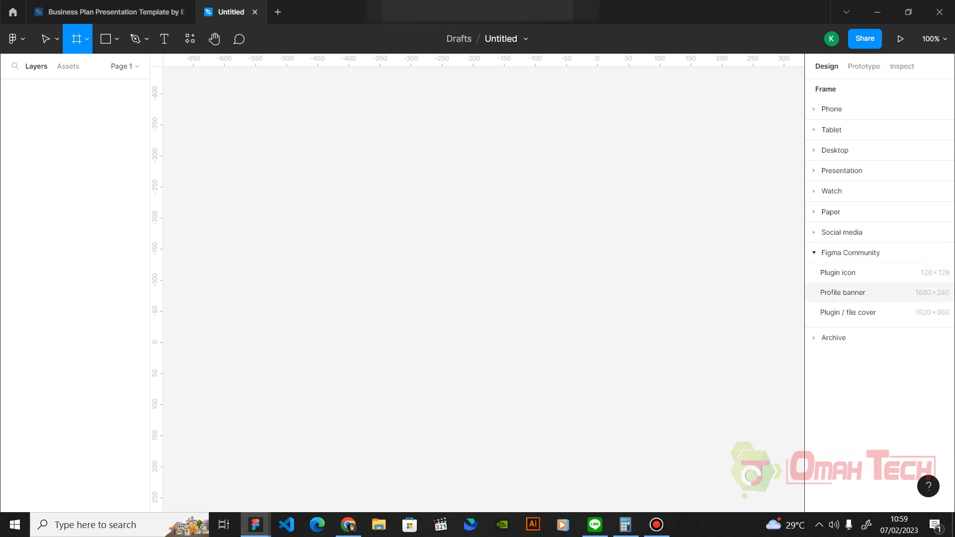
left_click(834, 338)
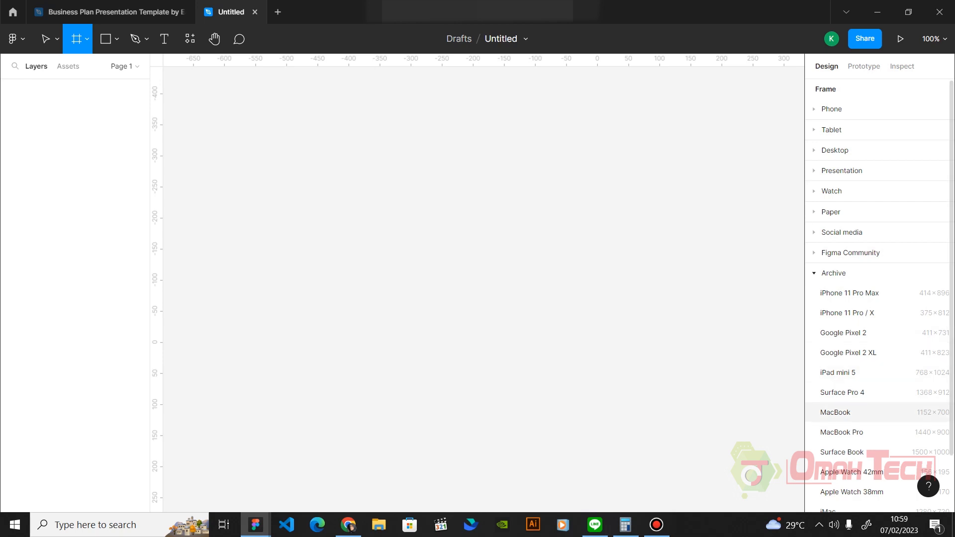
scroll(878, 408, "down", 3)
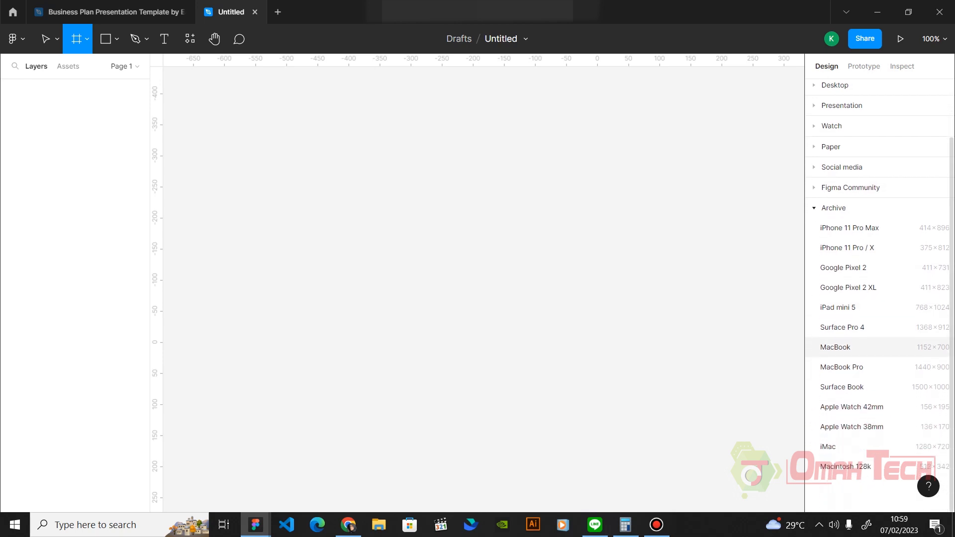
scroll(878, 407, "up", 3)
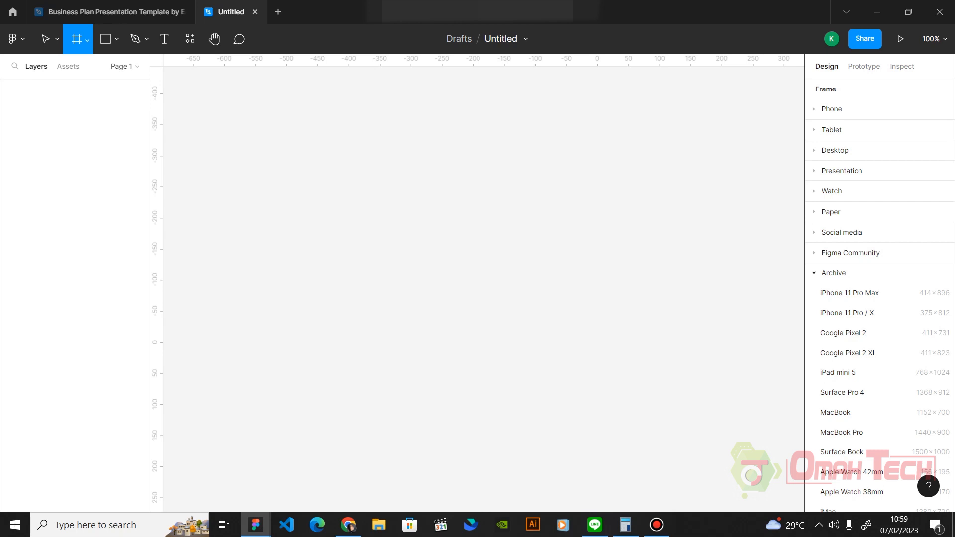
Draw a square section about 496 × 496 on the empty canvas with the Section tool, and deselect it
left_click(87, 40)
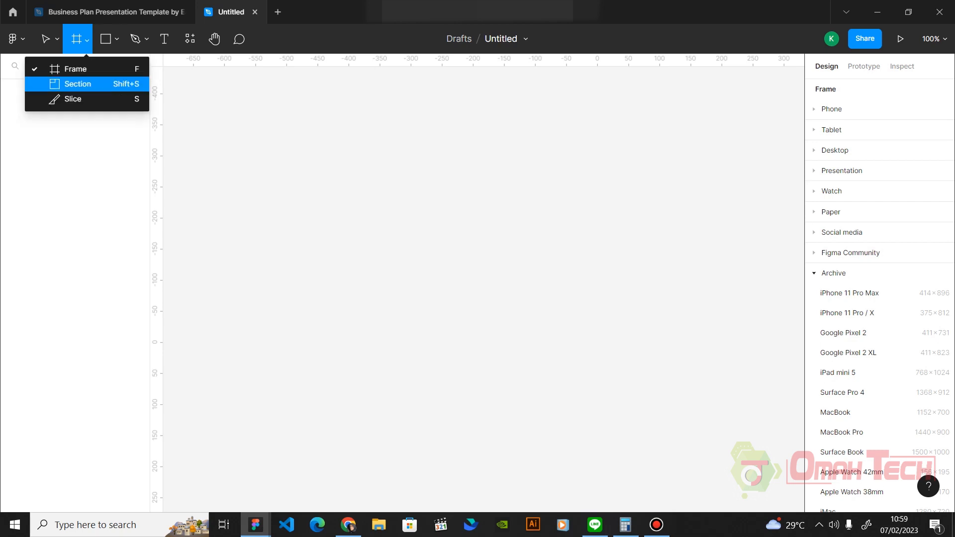
left_click(78, 84)
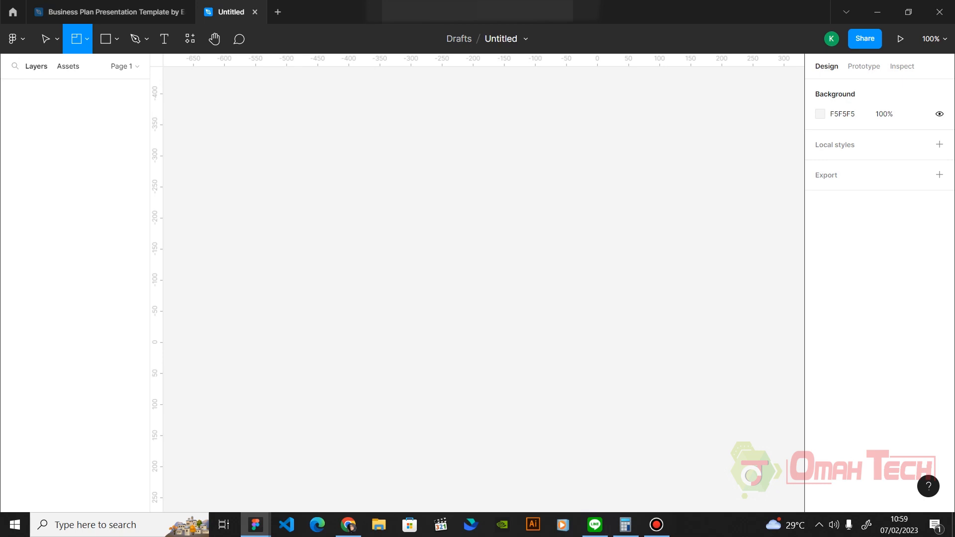
left_click(87, 39)
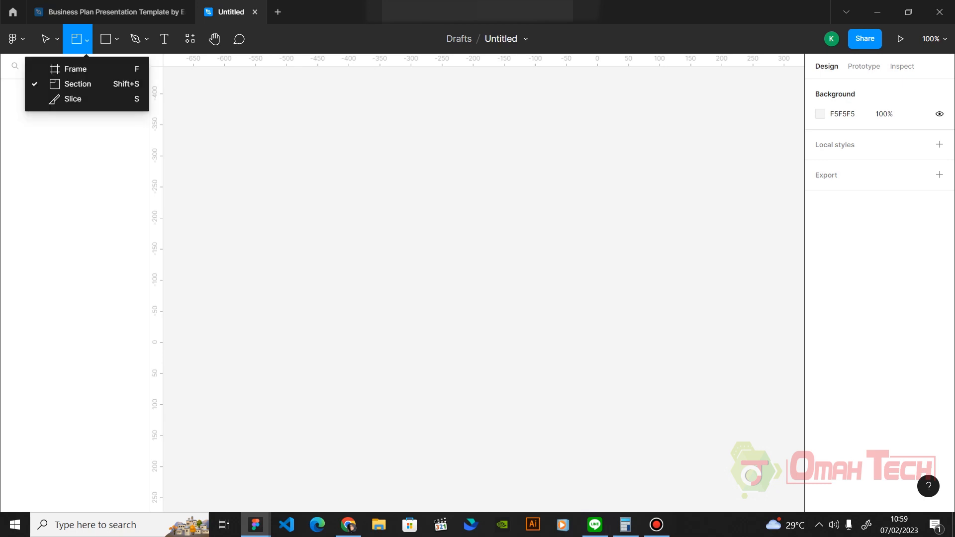
left_click_drag(394, 302, 87, 149)
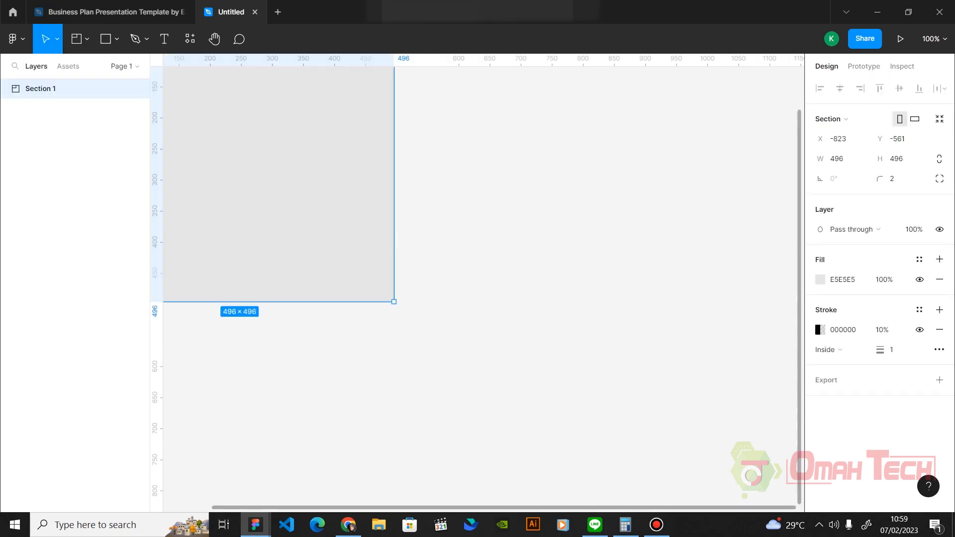
scroll(477, 279, "left", 5)
scroll(478, 279, "up", 4)
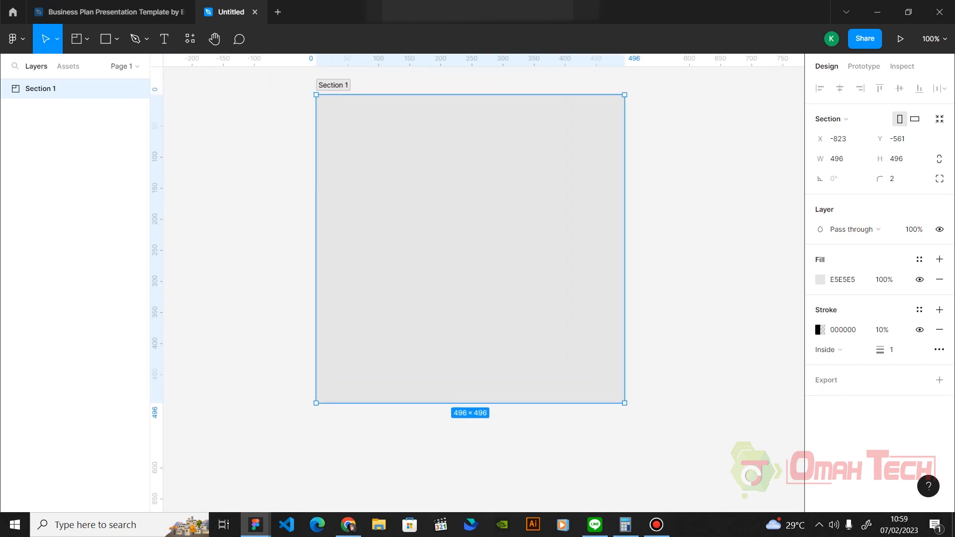
key("Escape")
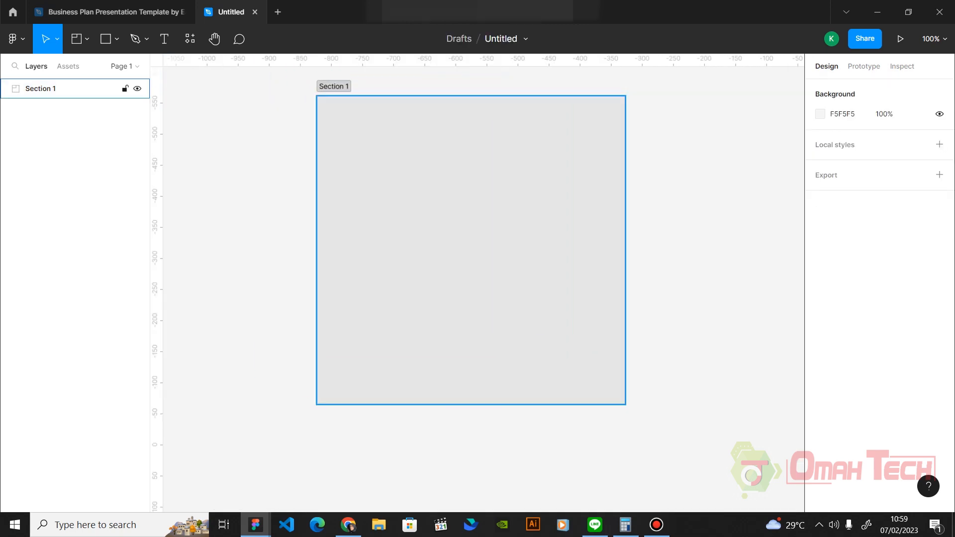
Rename the section on the canvas as LOGIN
left_click(59, 88)
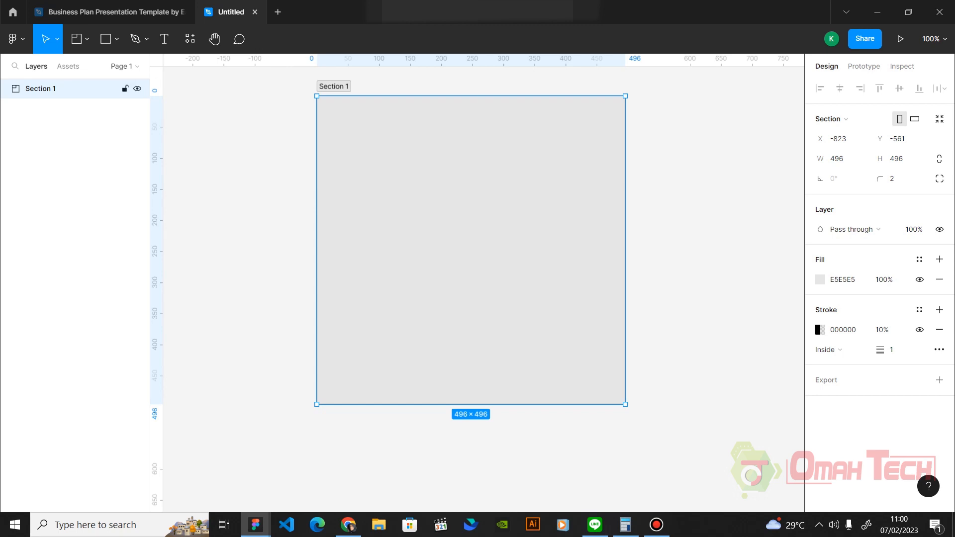
double_click(333, 86)
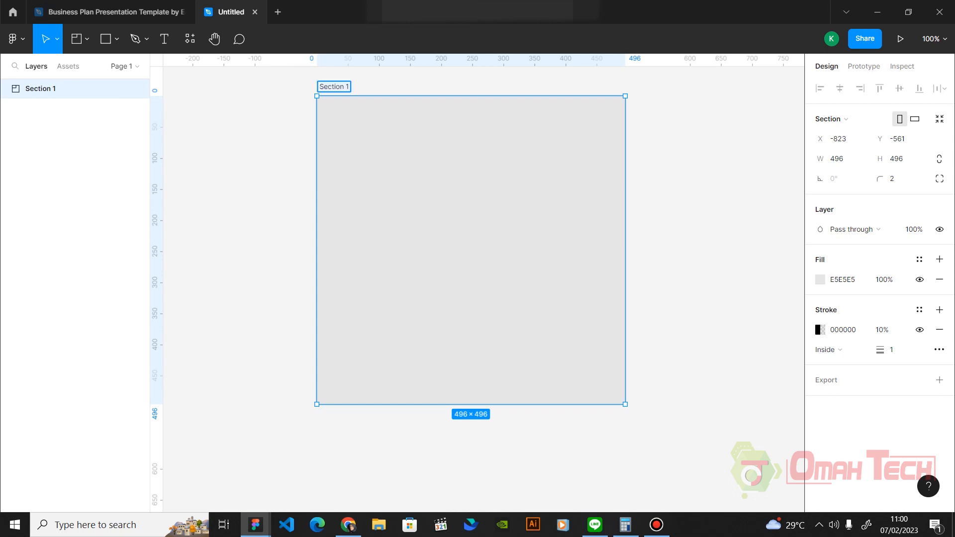
type("B")
key("BackSpace")
type("LOGIN")
key("Return")
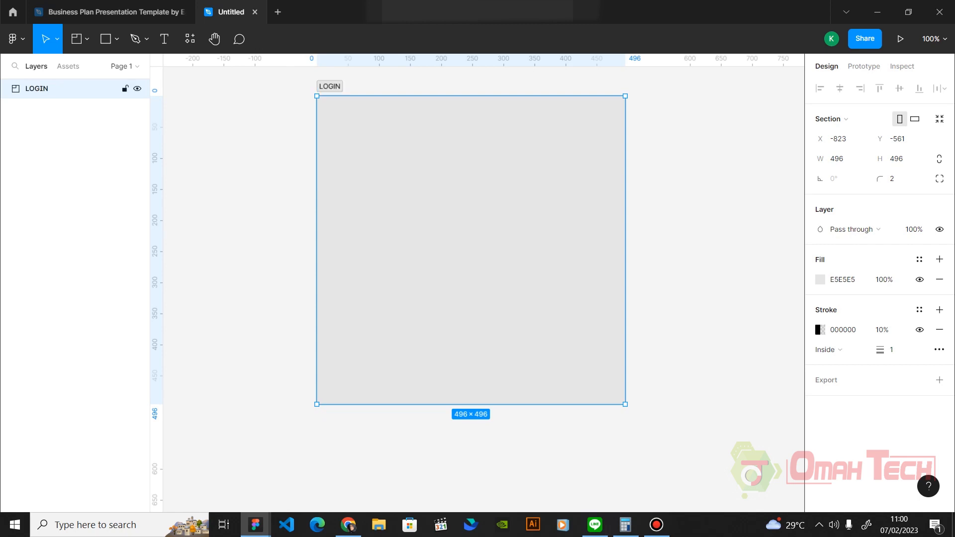
Rename the LOGIN section as DAFTAR, and delete it from the canvas
double_click(330, 86)
type("DAFTAR")
key("Return")
key("Delete")
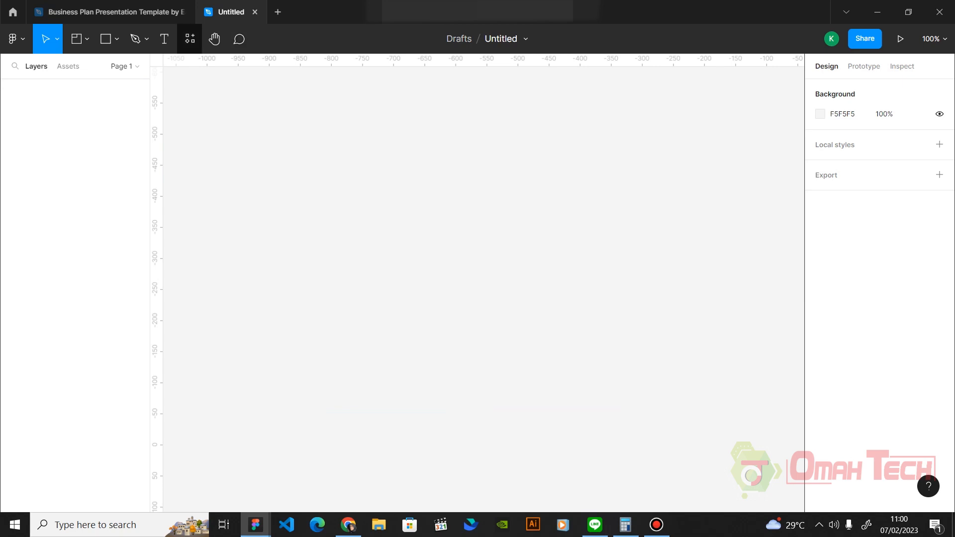
Create a 1440 × 1024 frame on the canvas from the Desktop size preset
left_click(117, 40)
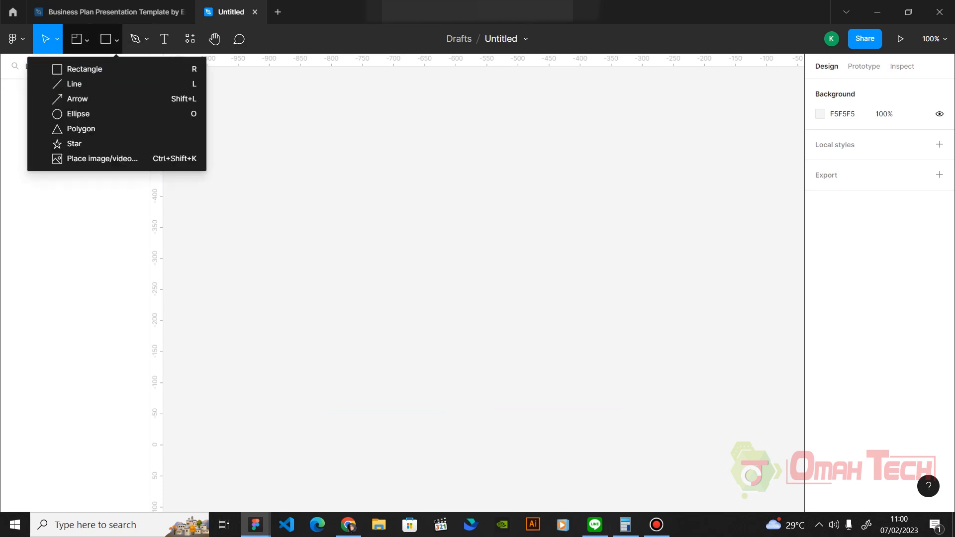
left_click(88, 39)
left_click(75, 69)
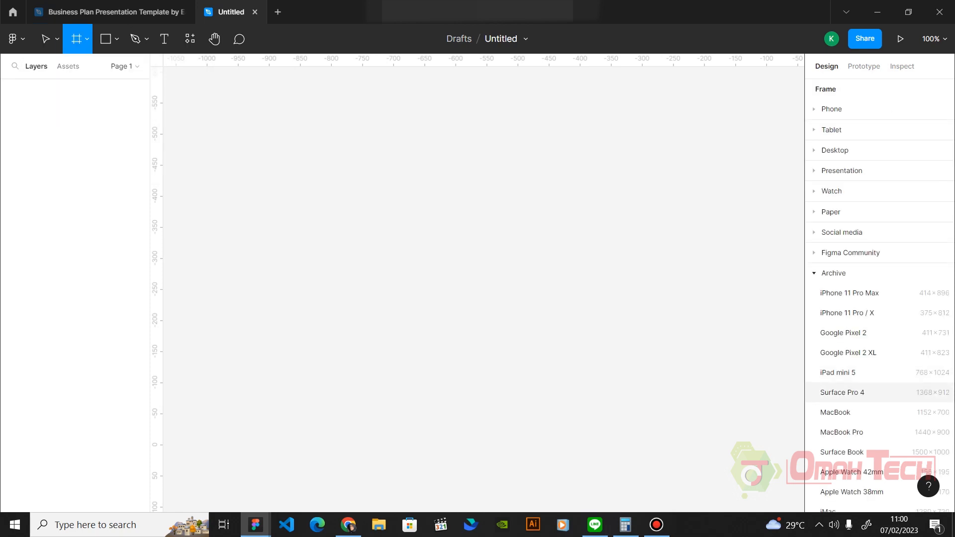
scroll(846, 407, "down", 2)
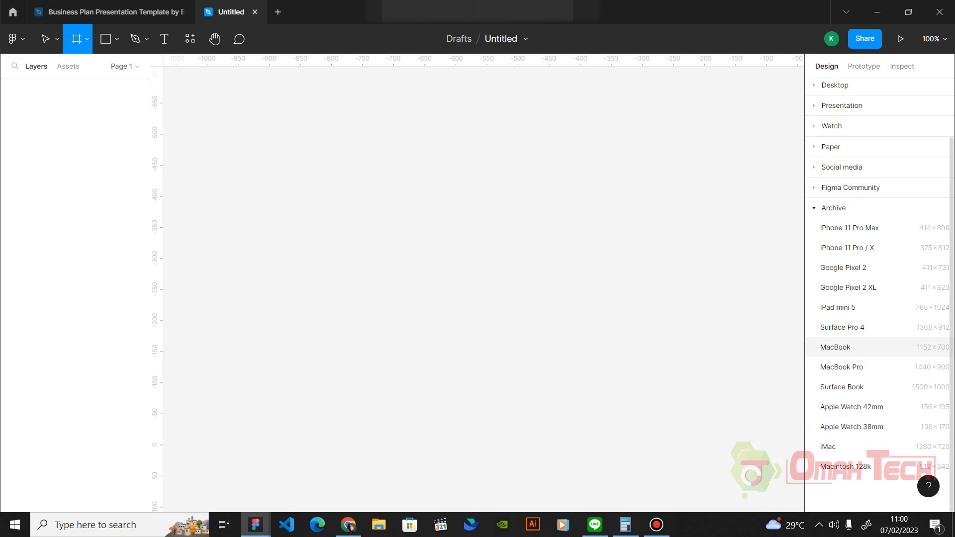
scroll(846, 268, "up", 2)
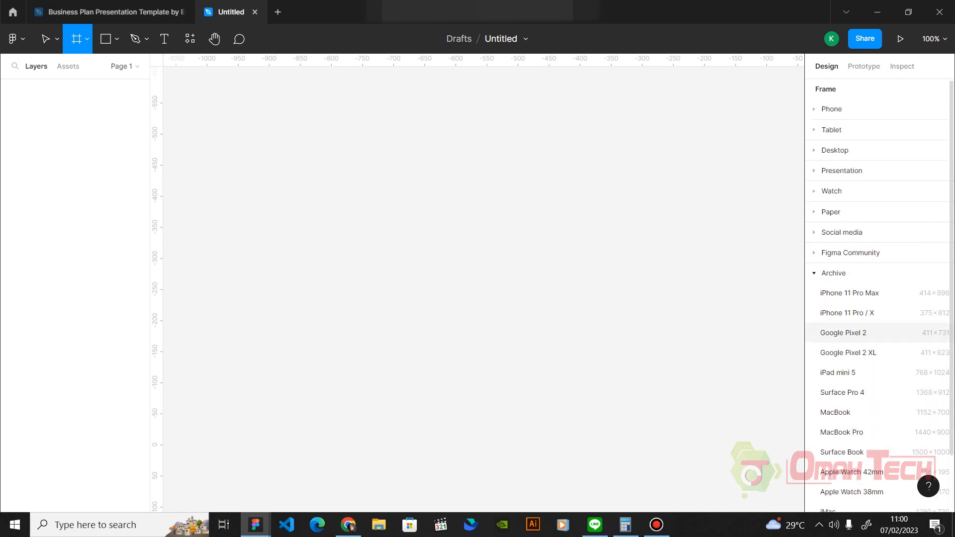
left_click(835, 150)
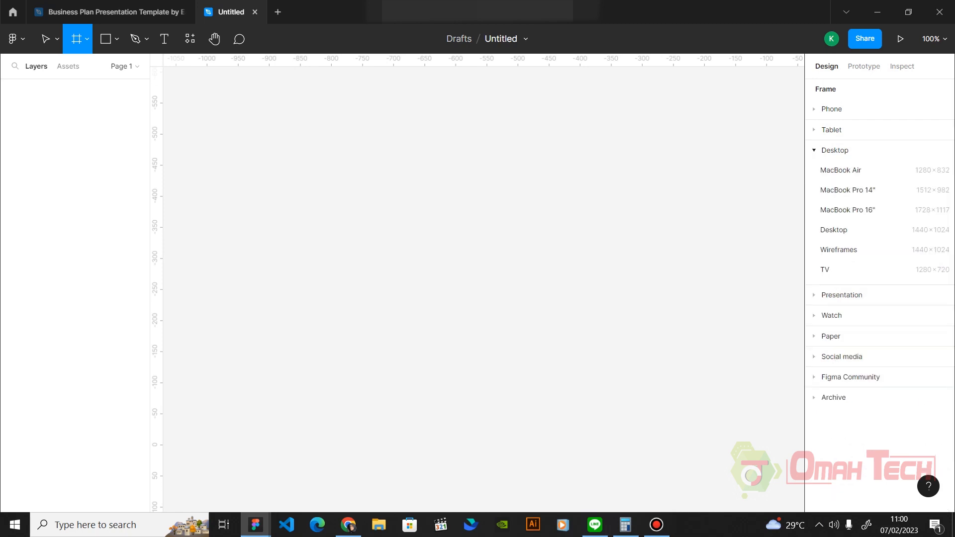
left_click(841, 230)
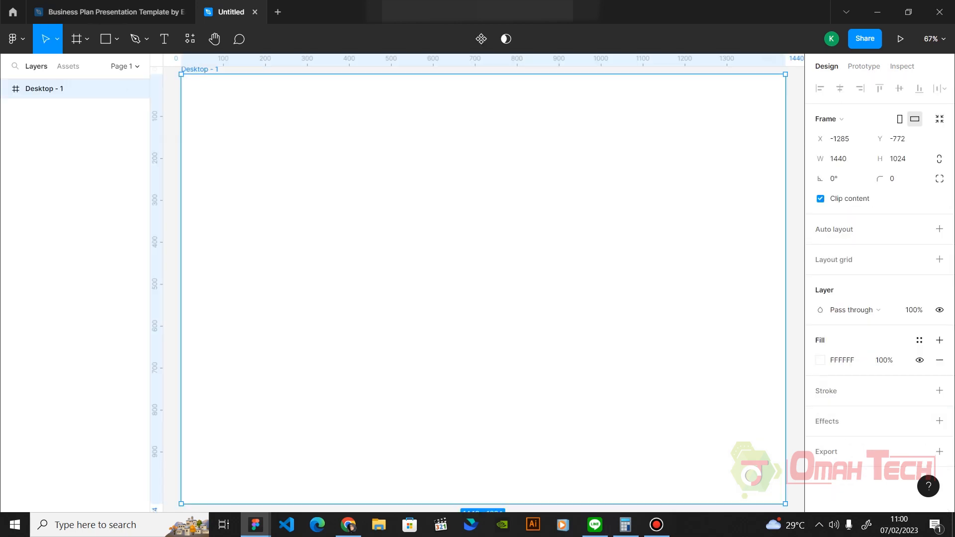
Place a 100 × 100 rectangle inside the desktop frame near its upper-left corner, at about X 101, Y 80
key("r")
left_click(116, 39)
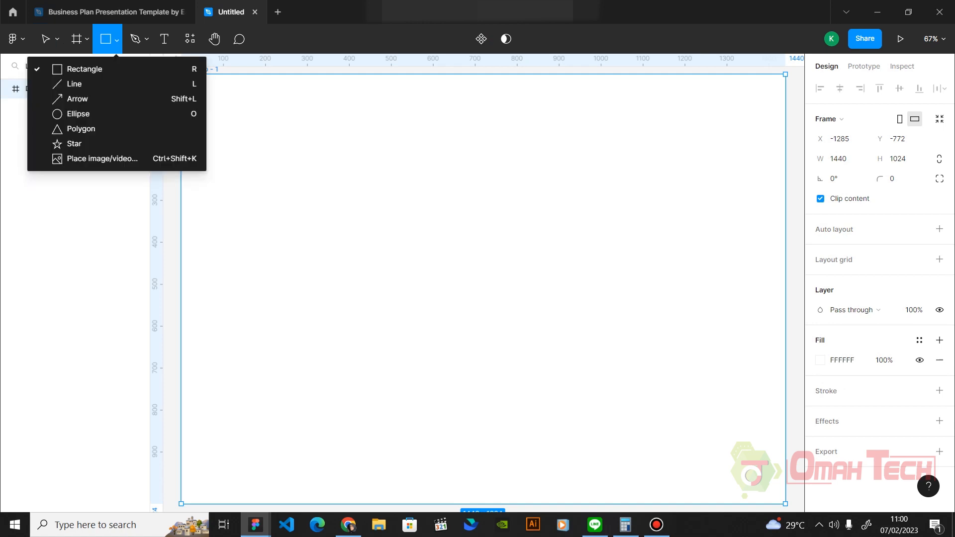
key("Escape")
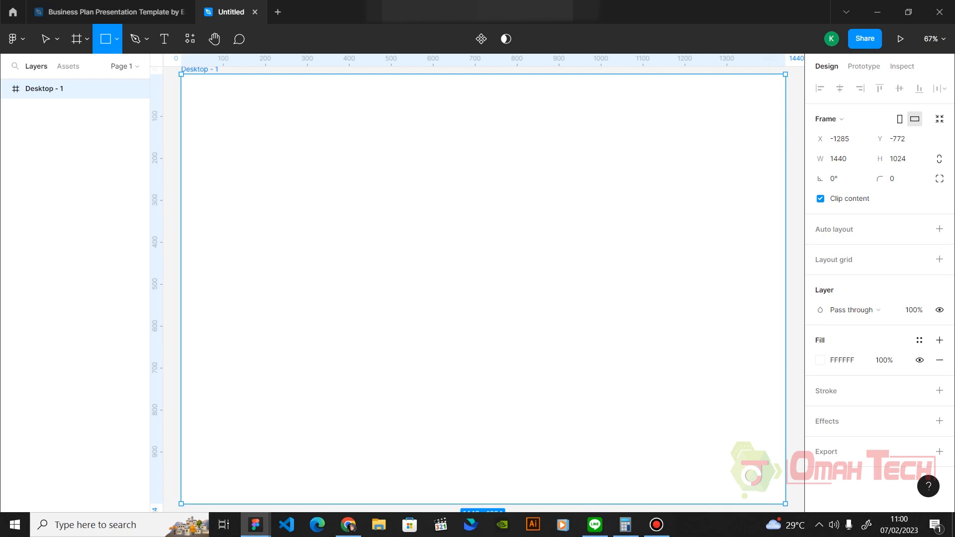
scroll(483, 289, "up", 1)
left_click(224, 117)
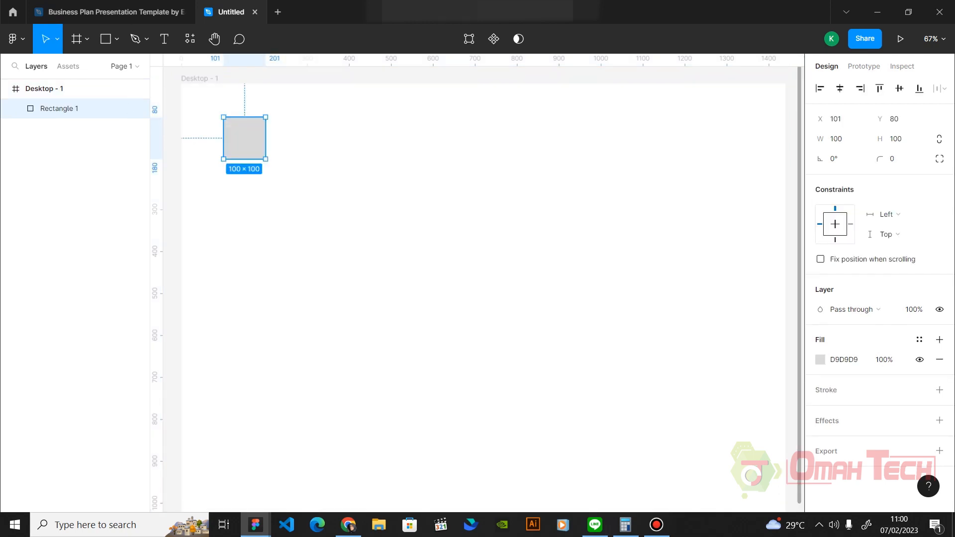
Widen the rectangle in the desktop frame to about 284 × 100 by extending its right edge, and deselect it
left_click_drag(266, 138, 343, 139)
key("Escape")
left_click(283, 138)
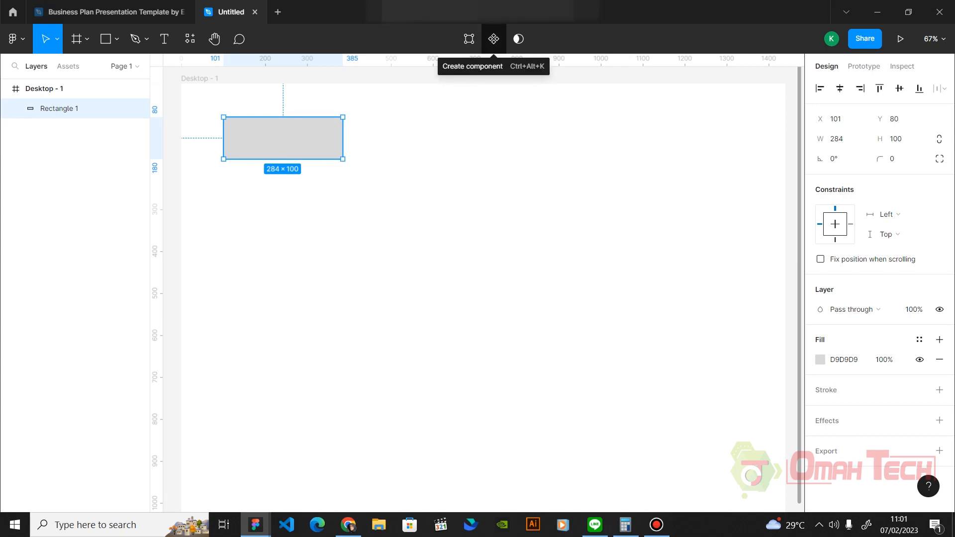
key("Escape")
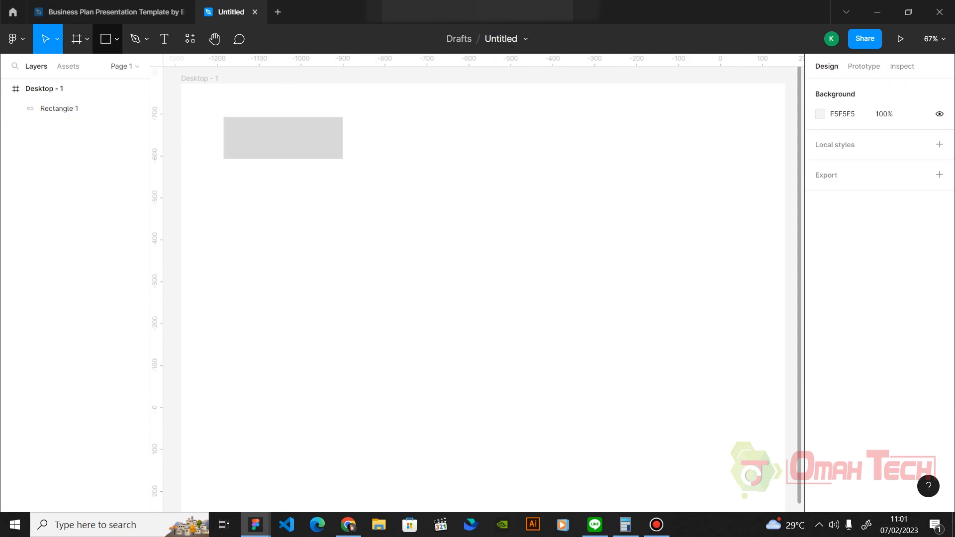
Draw a horizontal line about 376 long below the rectangle in the desktop frame, at about X 110, Y 262, and deselect it
left_click(117, 38)
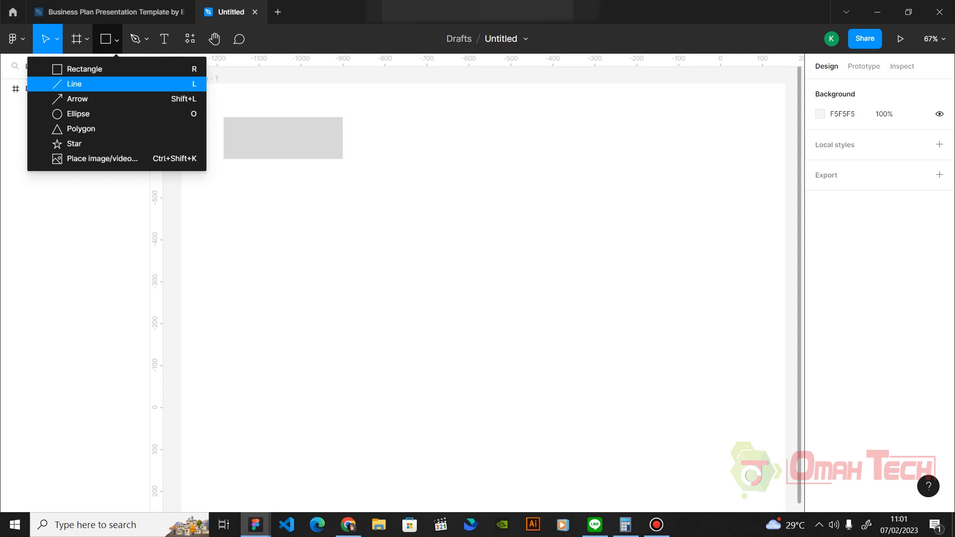
left_click(75, 83)
mouse_move(228, 193)
left_mouse_down()
mouse_move(352, 194)
mouse_move(337, 222)
mouse_move(356, 193)
mouse_move(331, 194)
mouse_move(397, 194)
mouse_move(360, 194)
mouse_move(380, 193)
mouse_move(360, 194)
mouse_move(318, 285)
mouse_move(358, 194)
mouse_move(319, 281)
mouse_move(363, 193)
mouse_move(384, 193)
left_mouse_up()
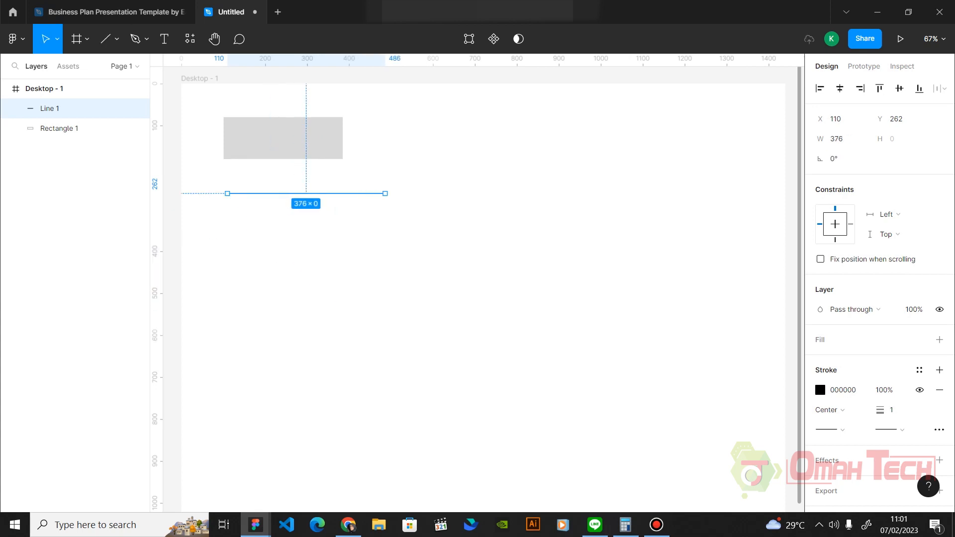
key("Escape")
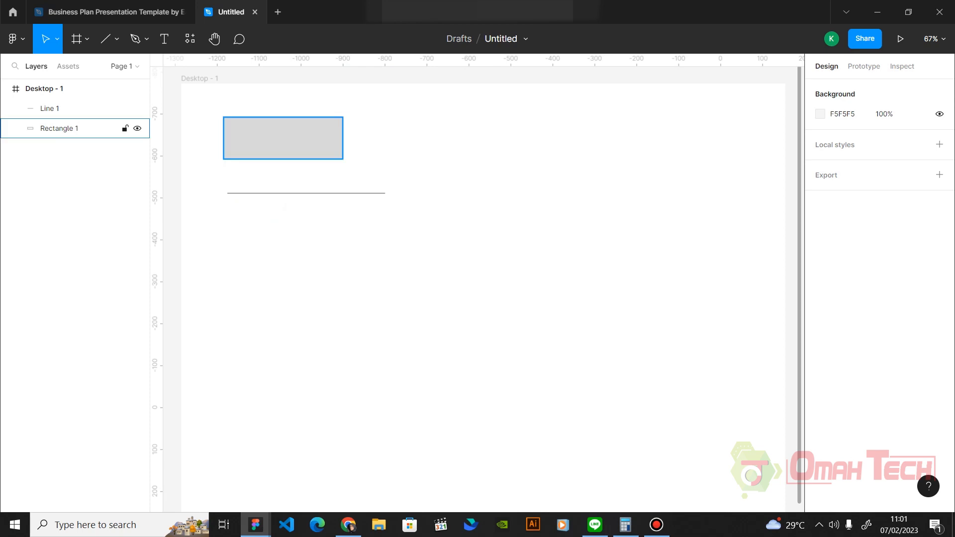
Draw a horizontal arrow pointing right below the line in the desktop frame, and deselect it
left_click(116, 40)
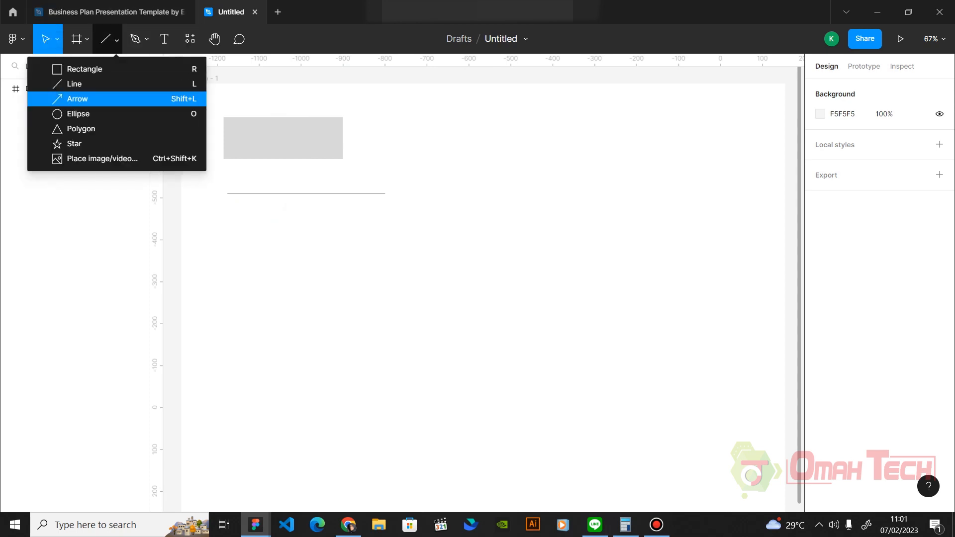
left_click(77, 98)
left_click_drag(220, 237, 328, 237)
key("Escape")
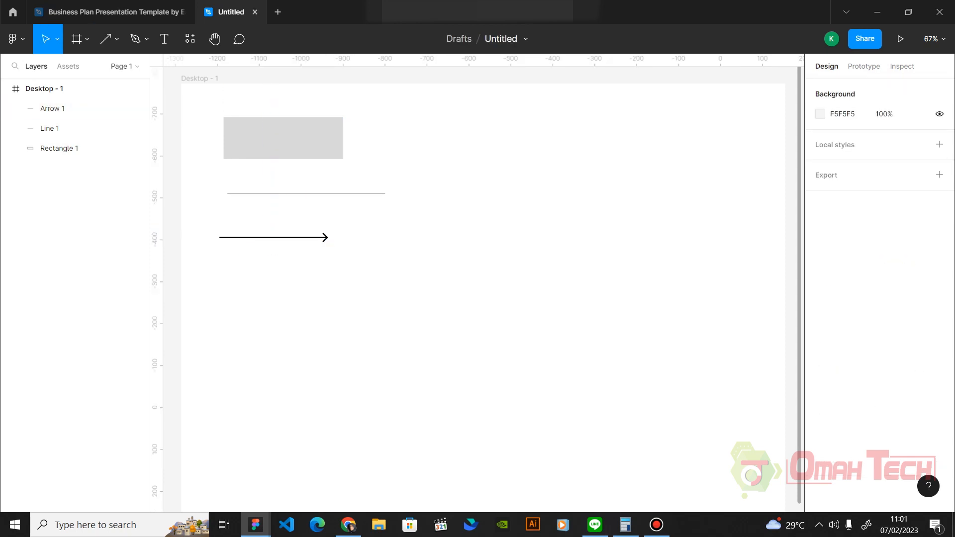
Draw a circle of about 155 × 155 with the Ellipse tool to the right of the line, at about X 669, Y 182, and deselect it
left_click(105, 39)
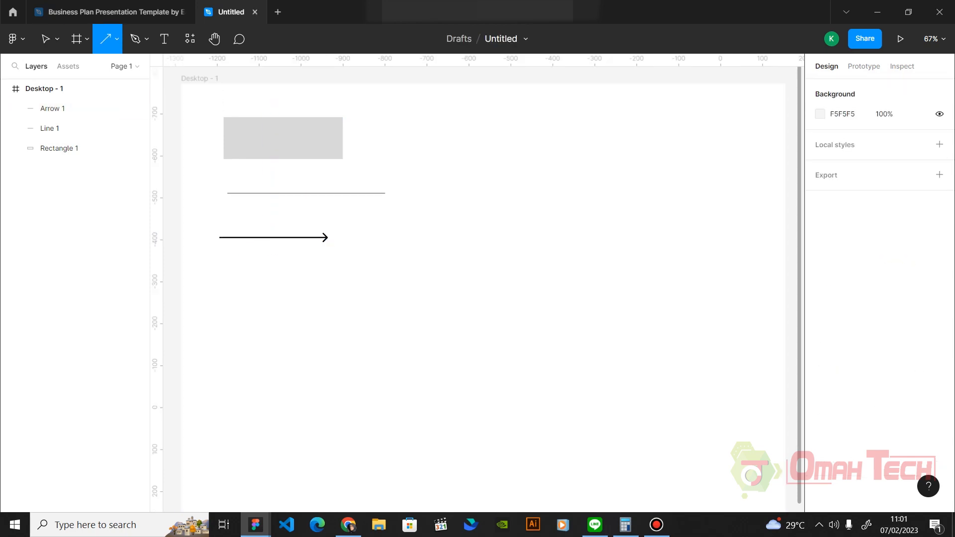
left_click(117, 39)
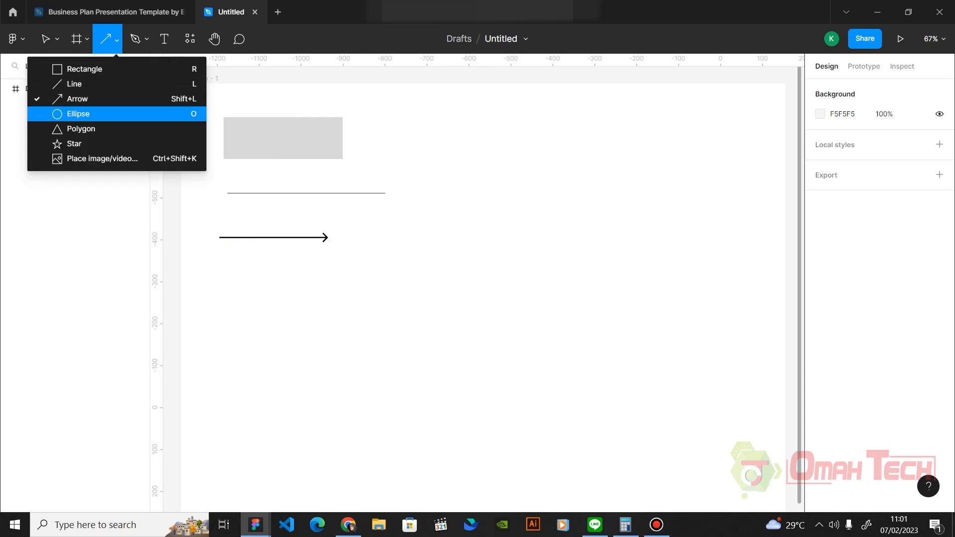
left_click(78, 114)
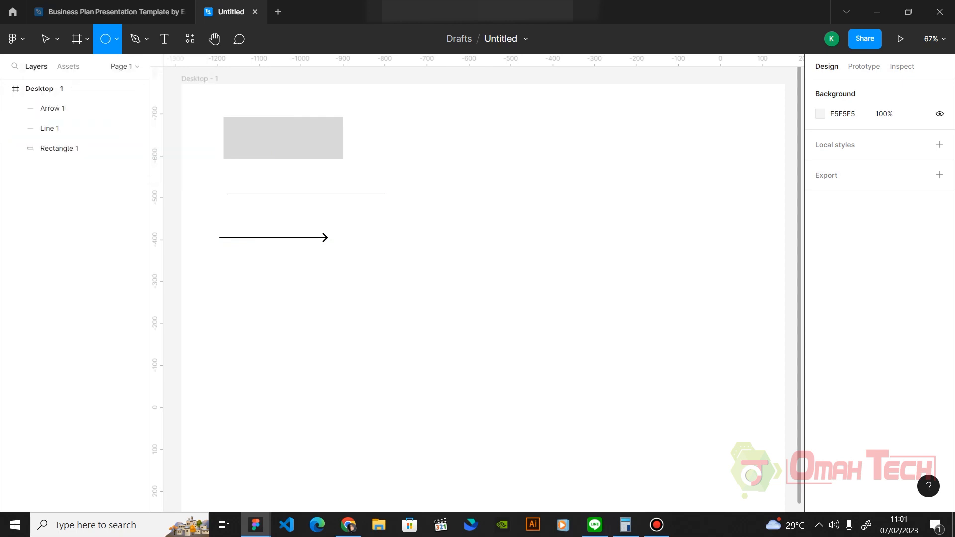
left_click_drag(462, 160, 527, 225)
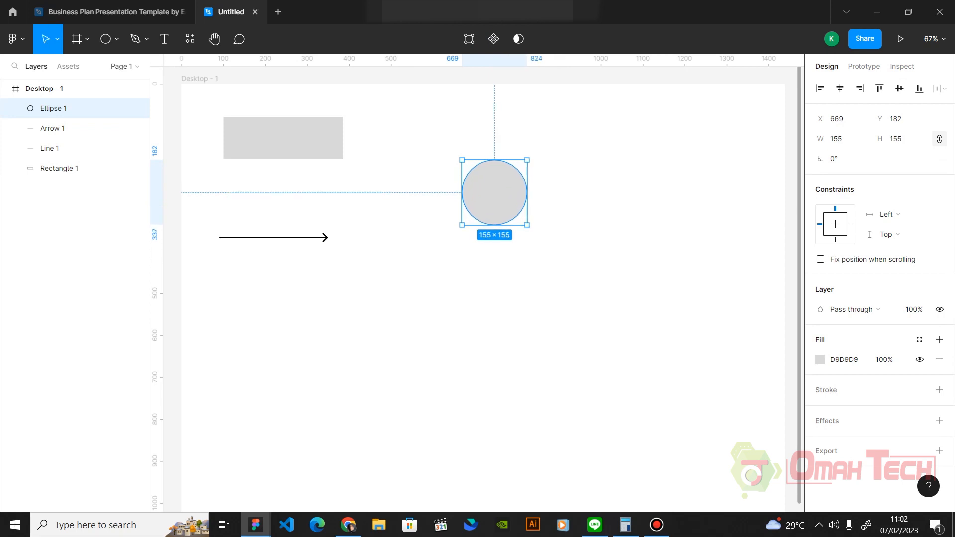
key("Escape")
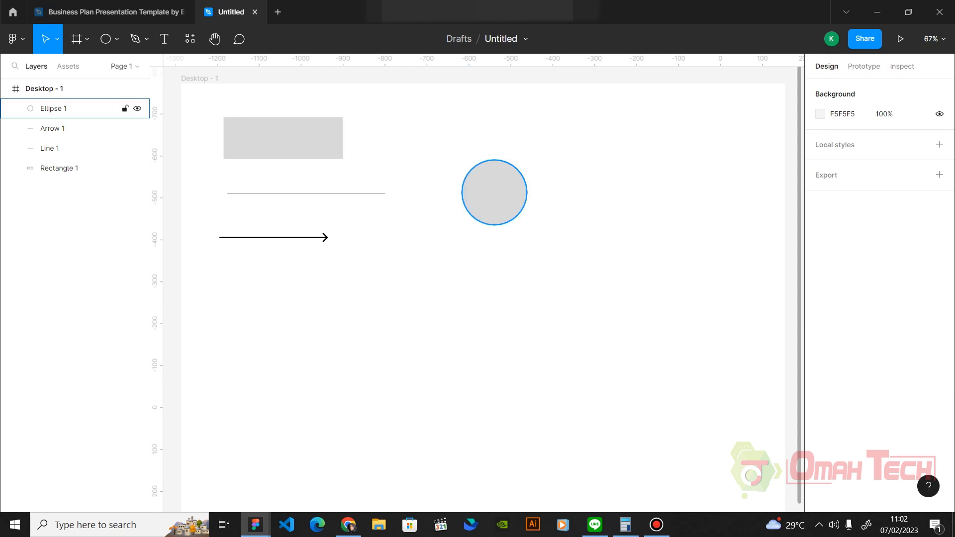
left_click(494, 194)
left_click(423, 208)
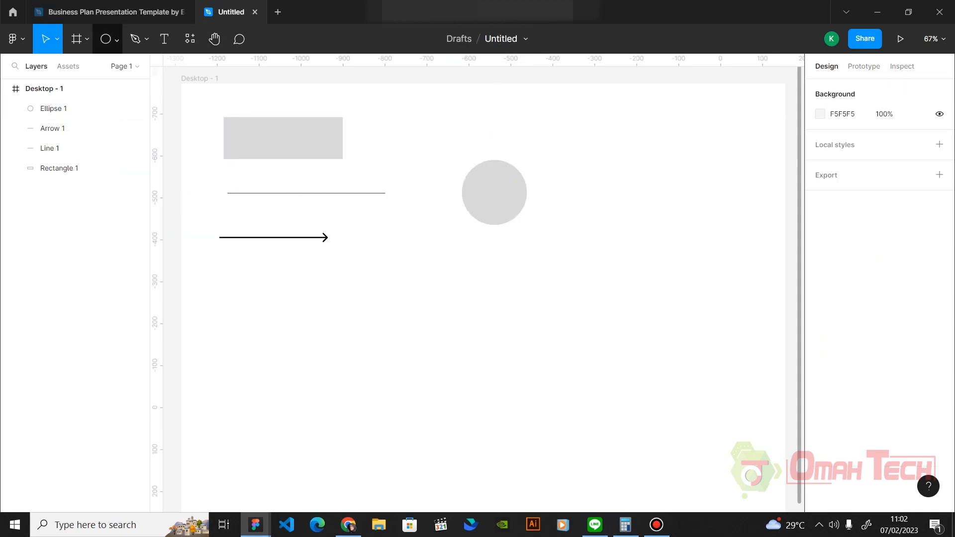
Draw a triangle of about 286 × 286 with the Polygon tool below the circle, at about X 551, Y 485, and deselect it
left_click(116, 39)
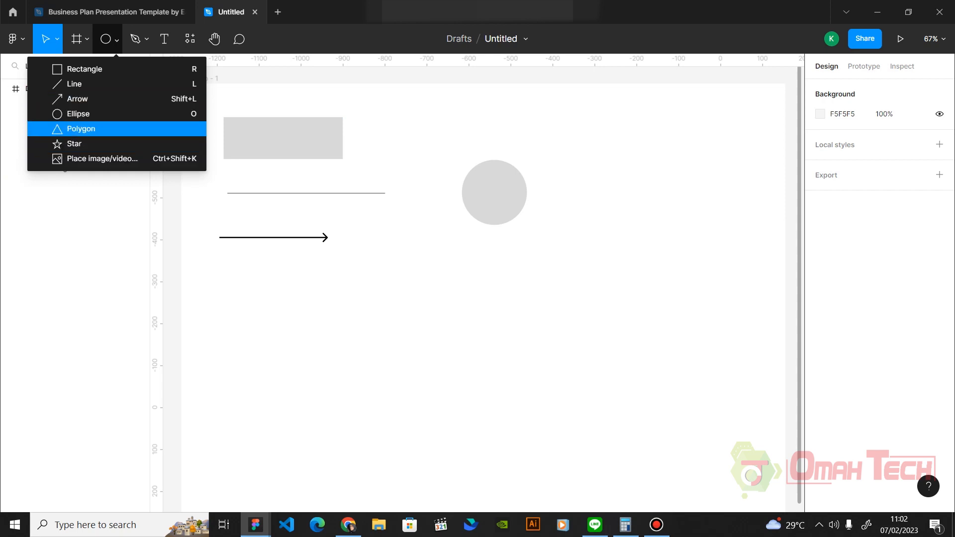
left_click(81, 128)
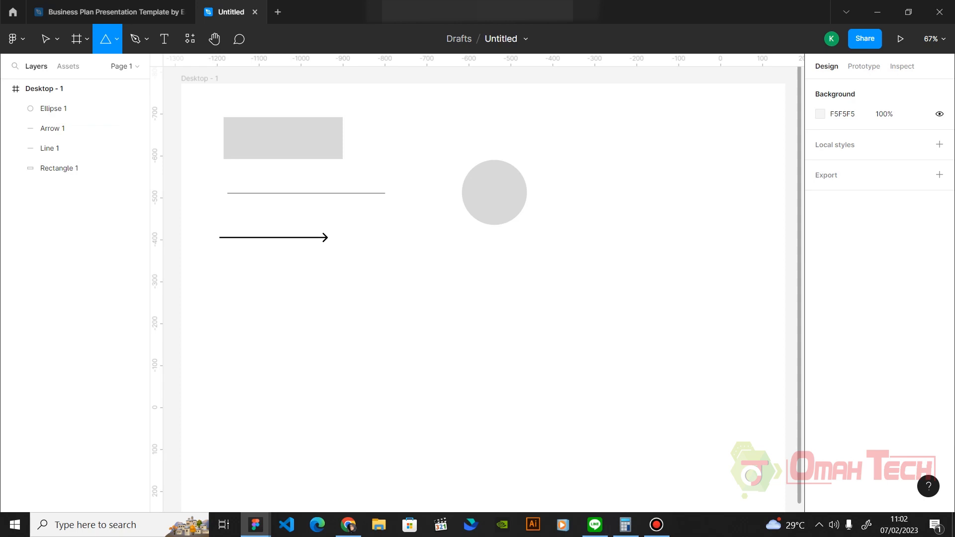
left_click_drag(412, 287, 532, 407)
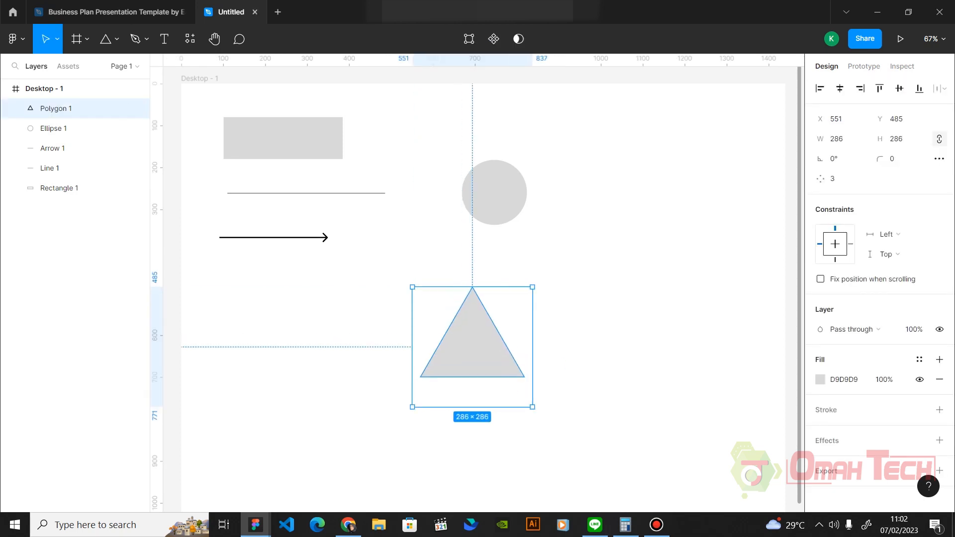
key("Escape")
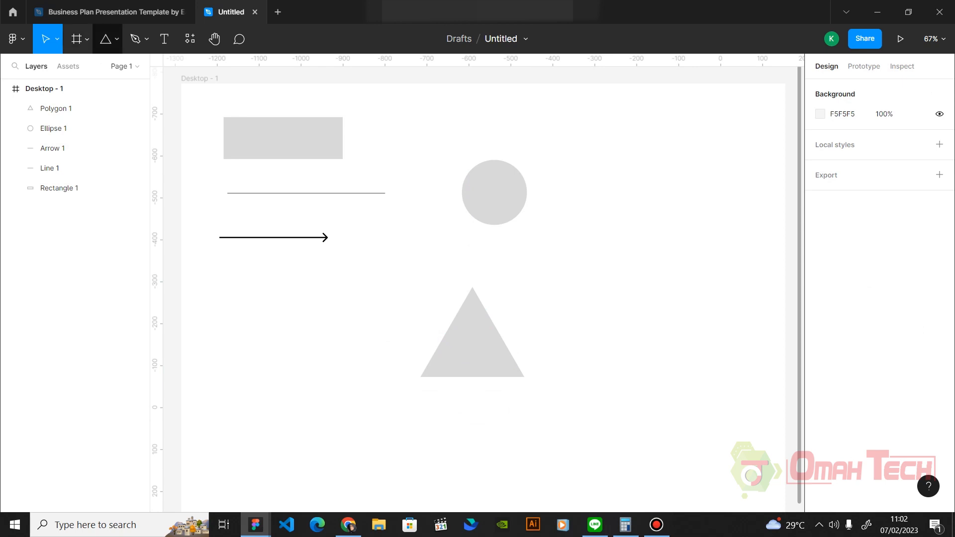
Draw a five-pointed star of about 202 × 202 to the left of the triangle, at about X 231, Y 512
left_click(116, 40)
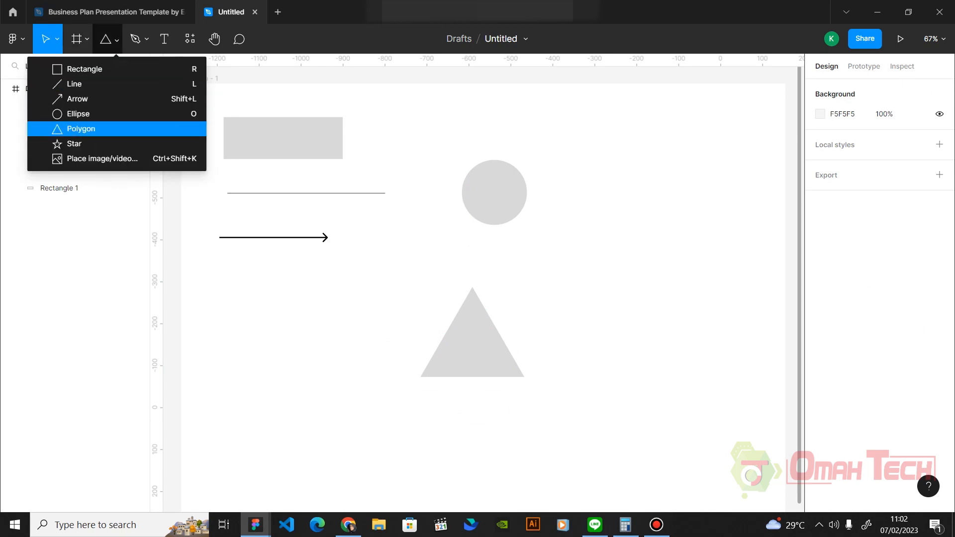
left_click(75, 143)
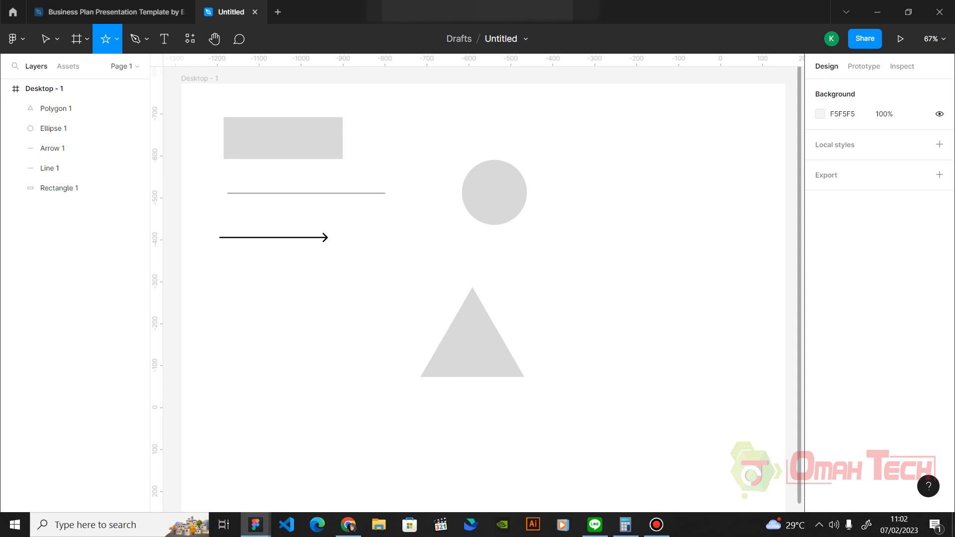
left_click_drag(278, 298, 363, 383)
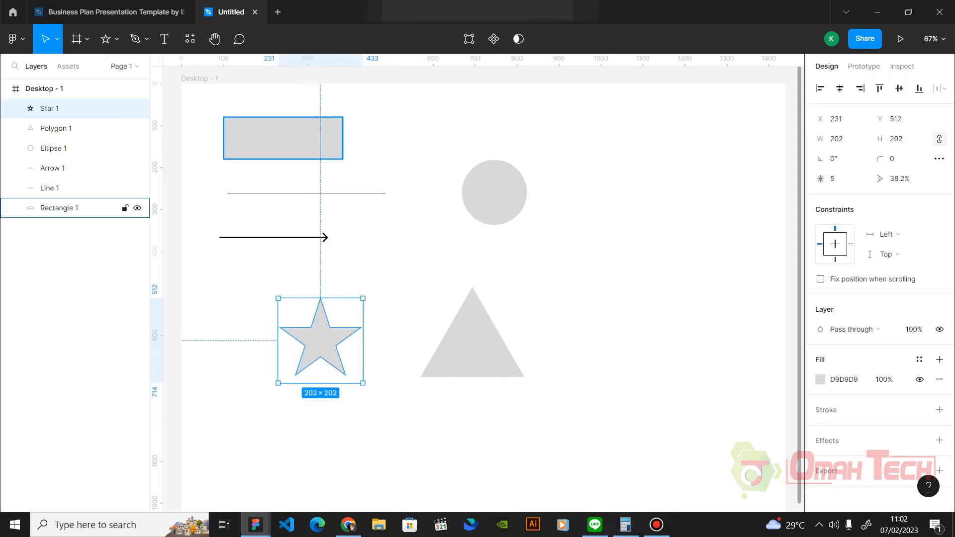
left_click(116, 40)
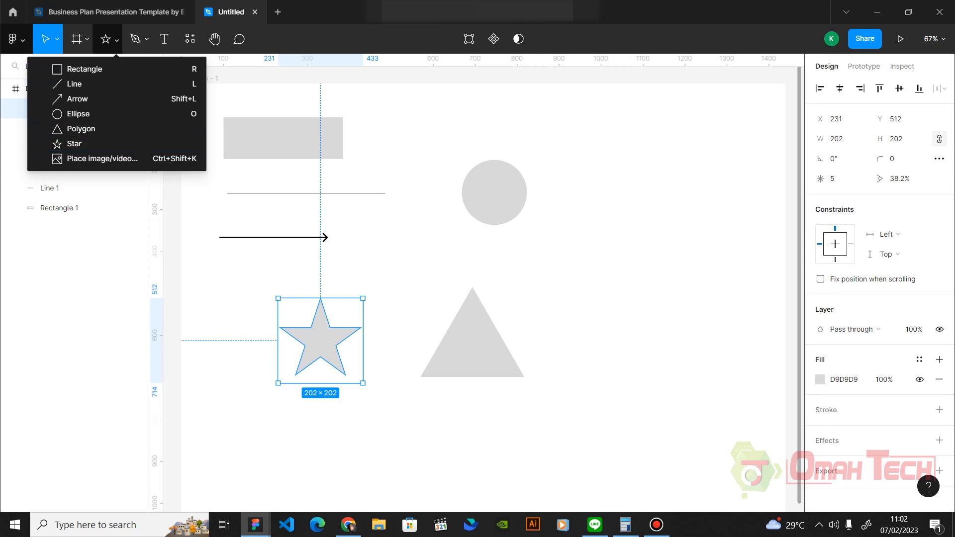
left_click(16, 39)
left_click(16, 39)
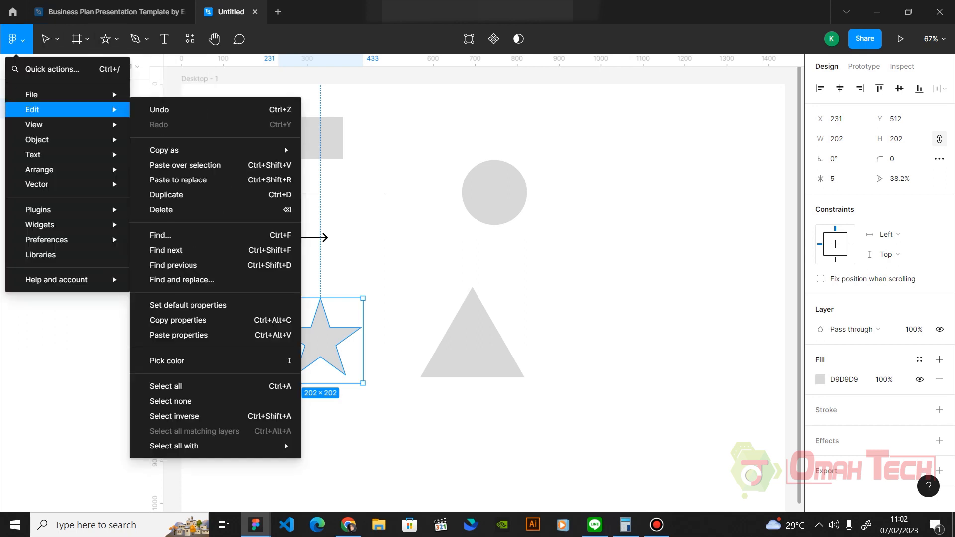
mouse_move(32, 95)
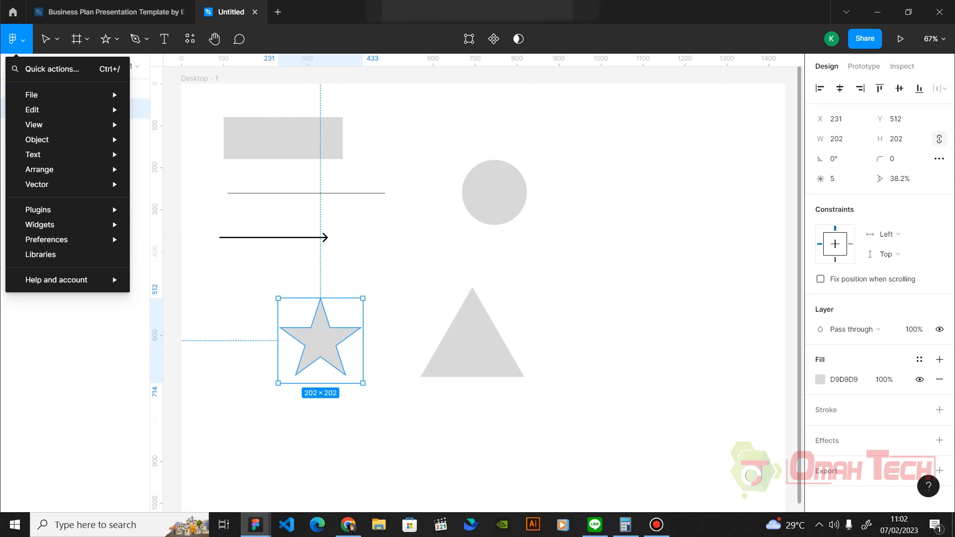
key("Escape")
left_click(87, 40)
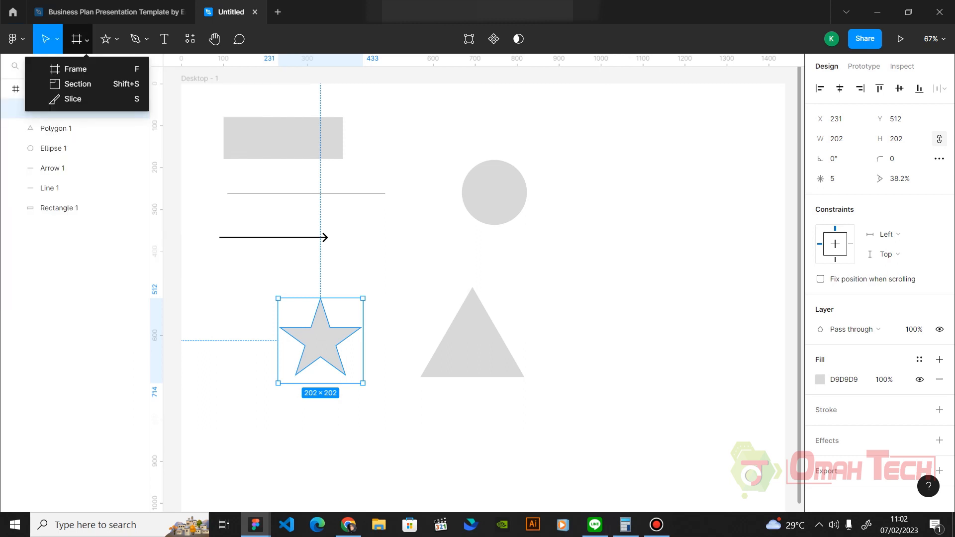
left_click(87, 40)
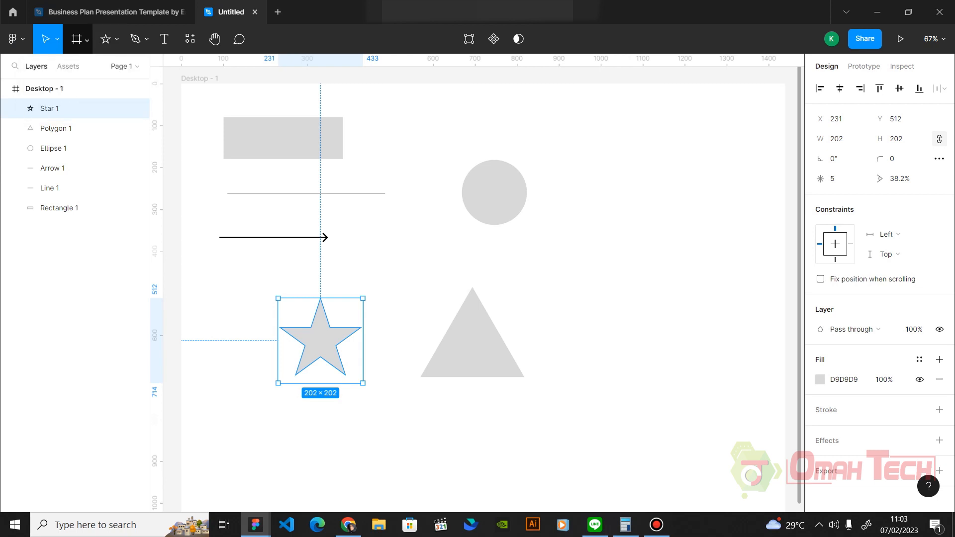
left_click(87, 40)
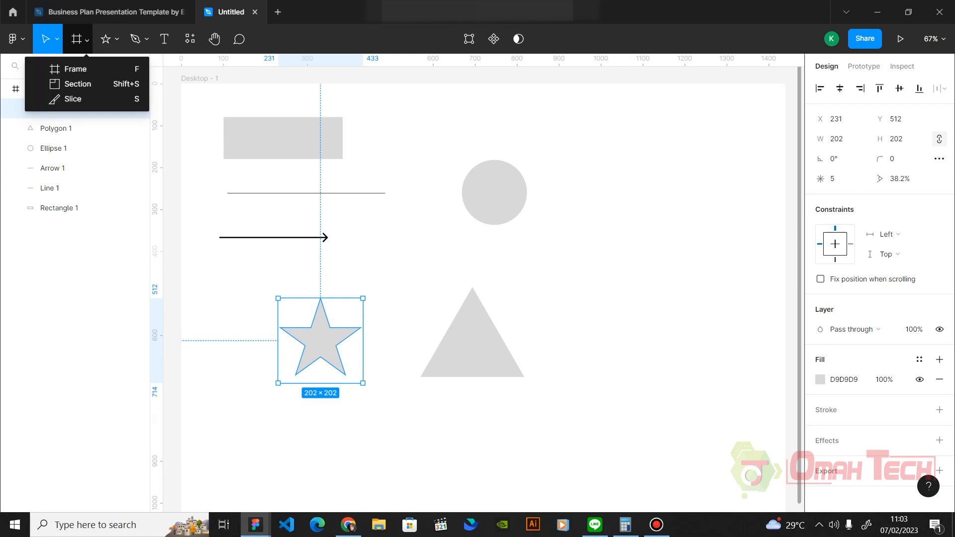
left_click(87, 40)
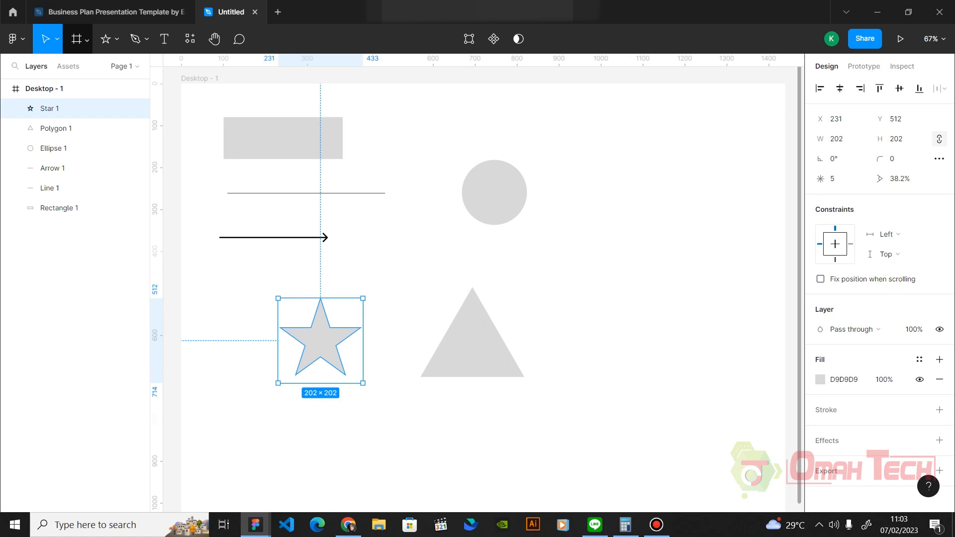
left_click(117, 39)
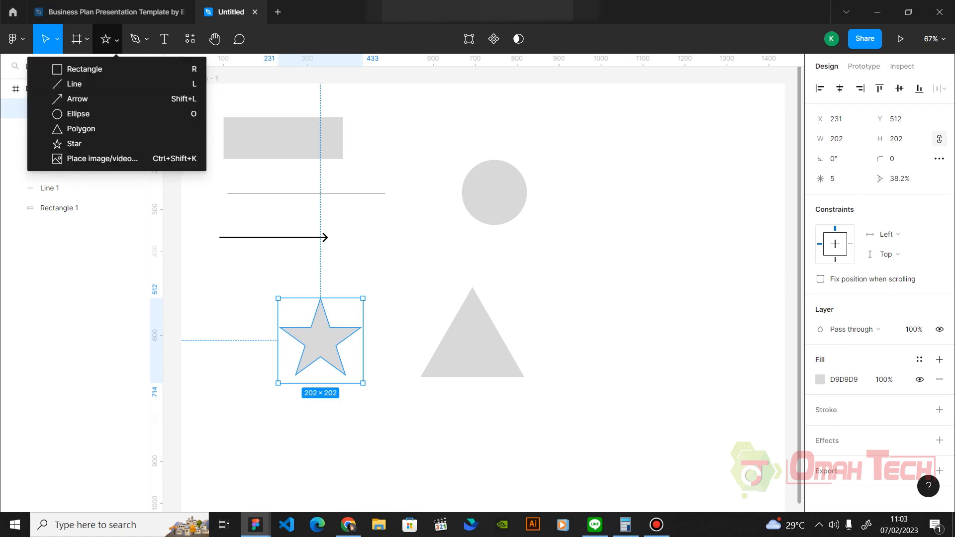
Draw a closed four-point Pen shape of about 419.5 × 369 right of the triangle, with its lower-left side curved, and finish vector editing
key("p")
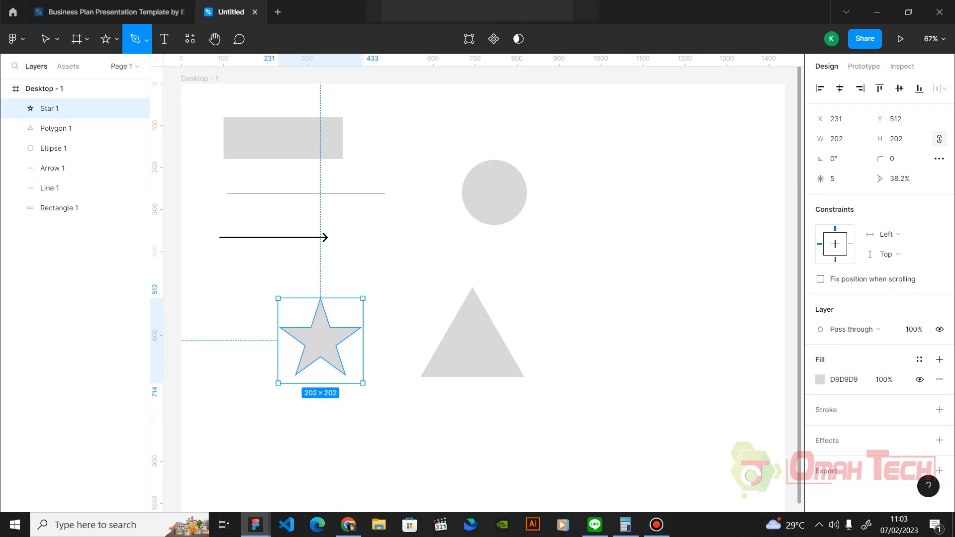
left_click(147, 39)
left_click(127, 68)
left_click(524, 292)
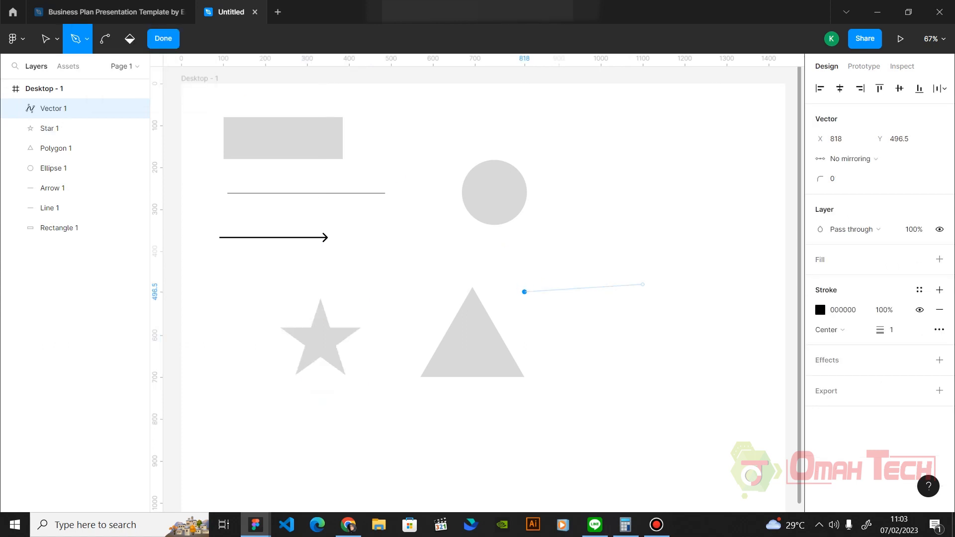
left_click_drag(524, 292, 642, 284)
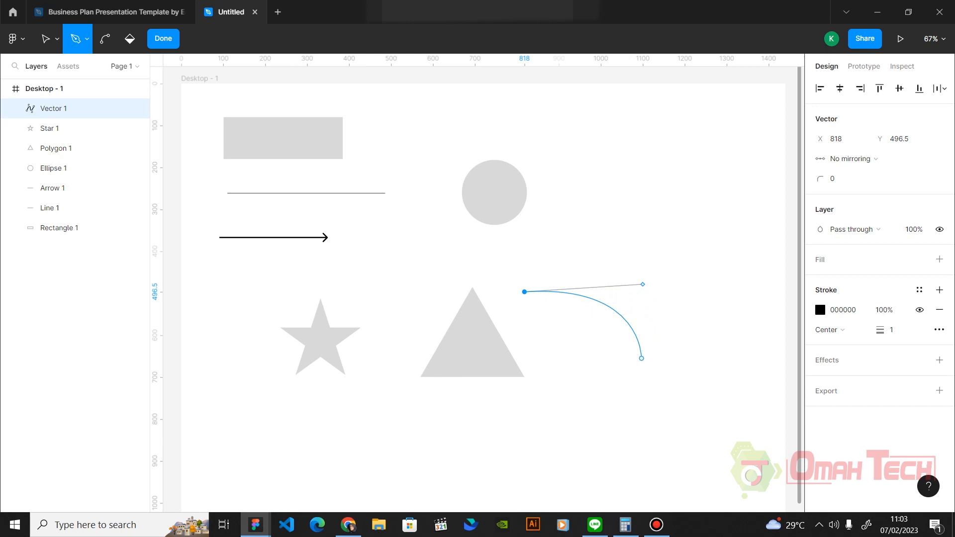
left_click(616, 383)
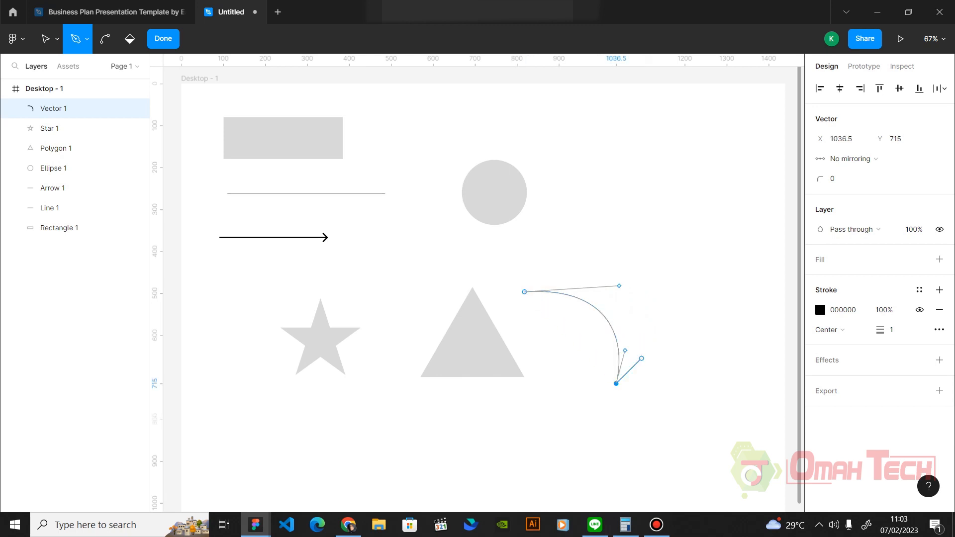
left_click(700, 299)
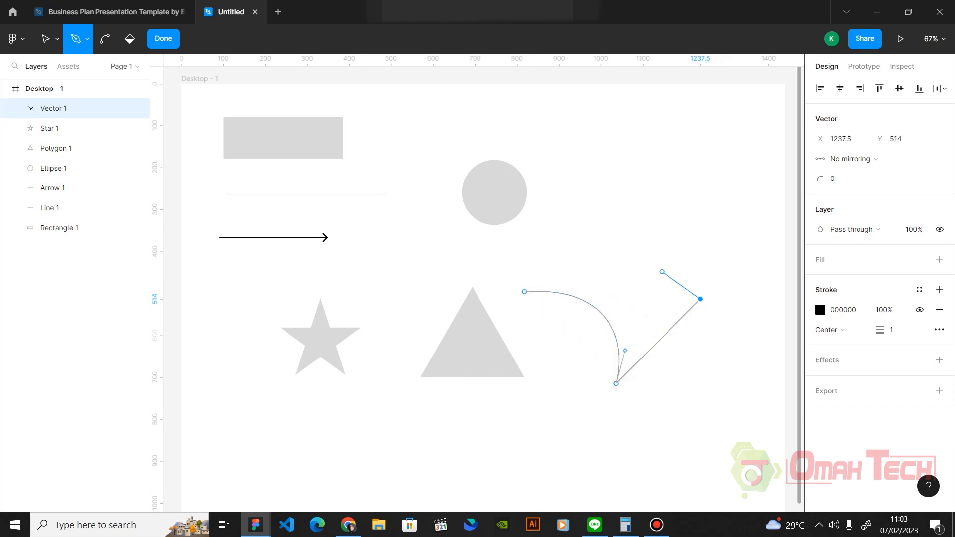
left_click(630, 229)
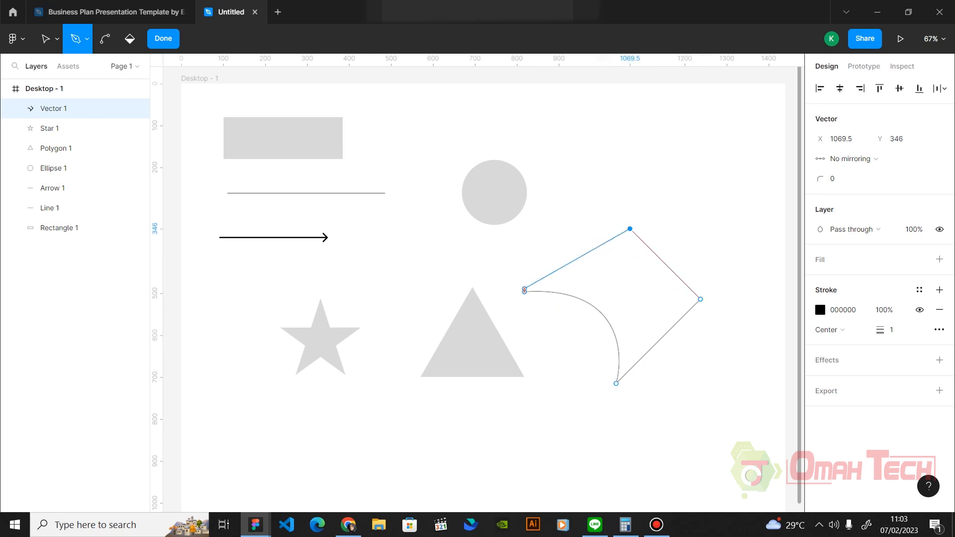
left_click(524, 292)
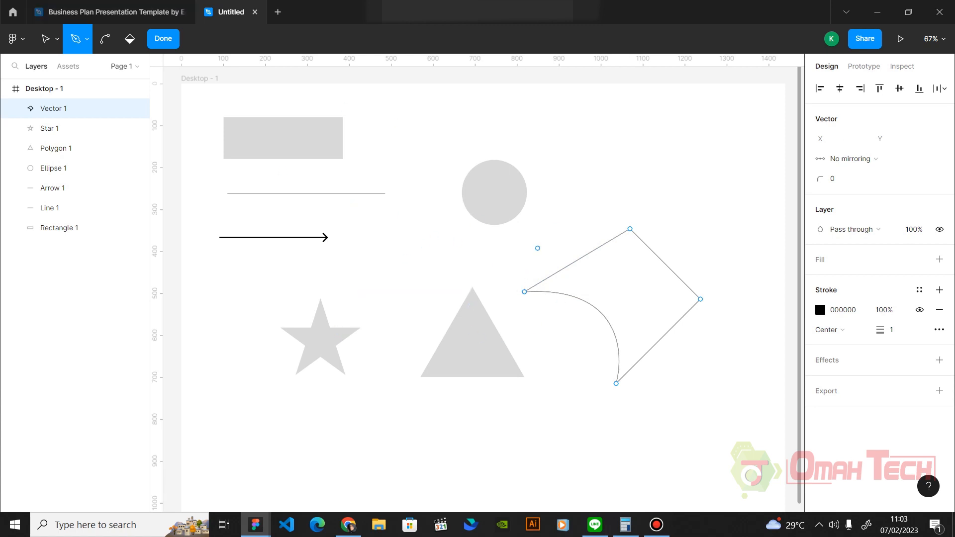
left_click(610, 323)
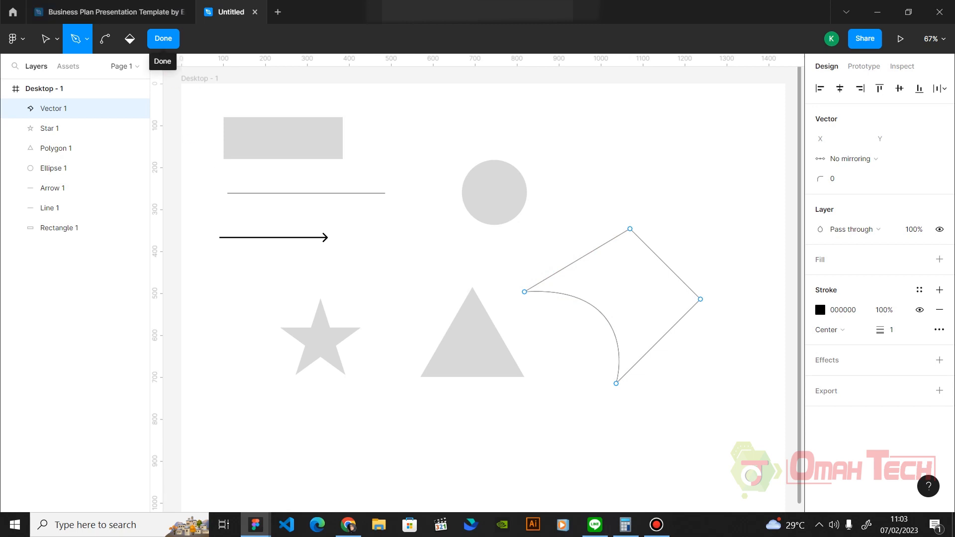
left_click(163, 38)
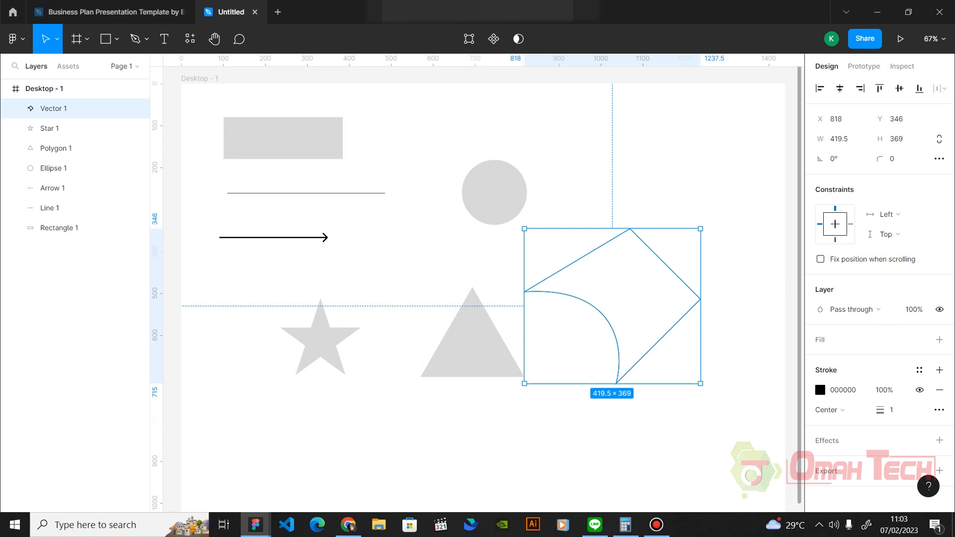
Deselect the Pen shape and draw a freehand signature-like scribble with the Pencil tool between the arrow and the triangle
key("Escape")
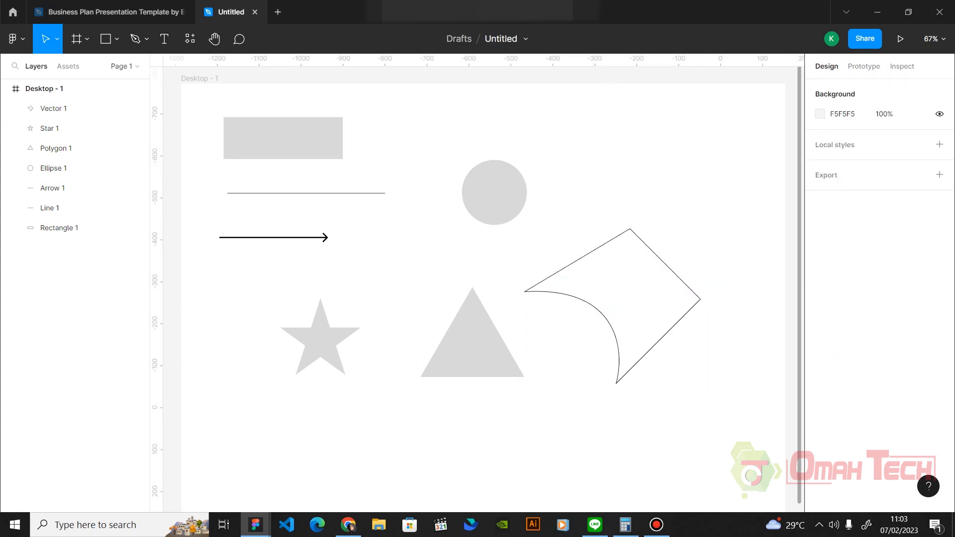
left_click(658, 256)
key("Escape")
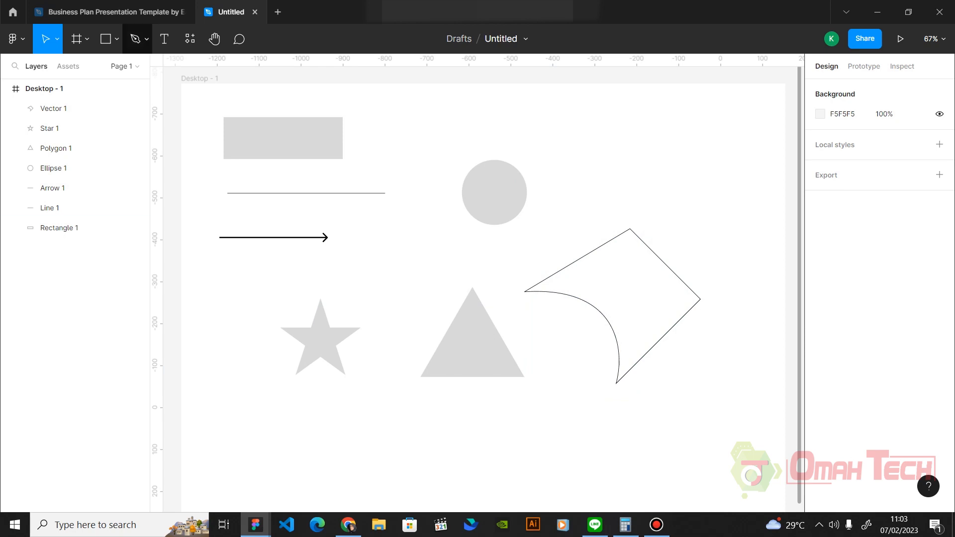
left_click(135, 39)
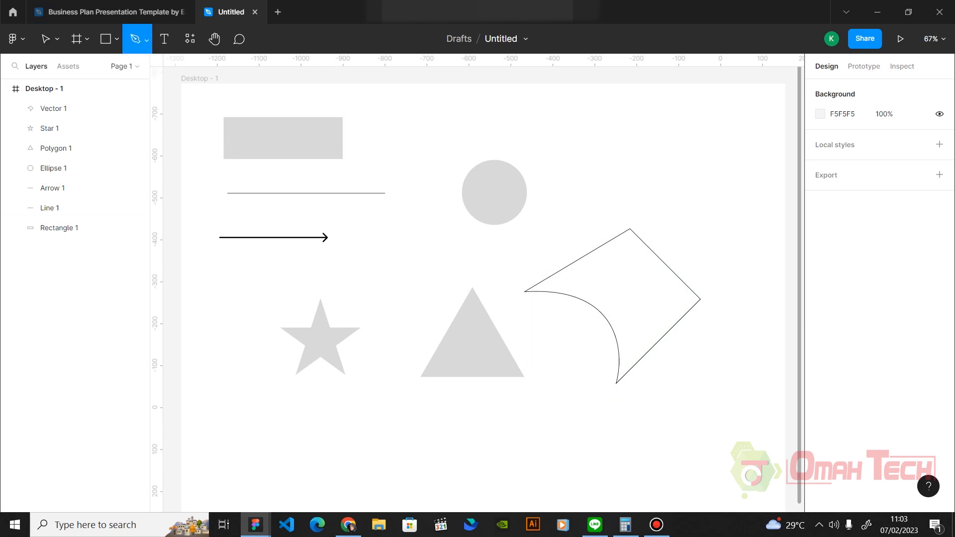
left_click(147, 40)
left_click(133, 83)
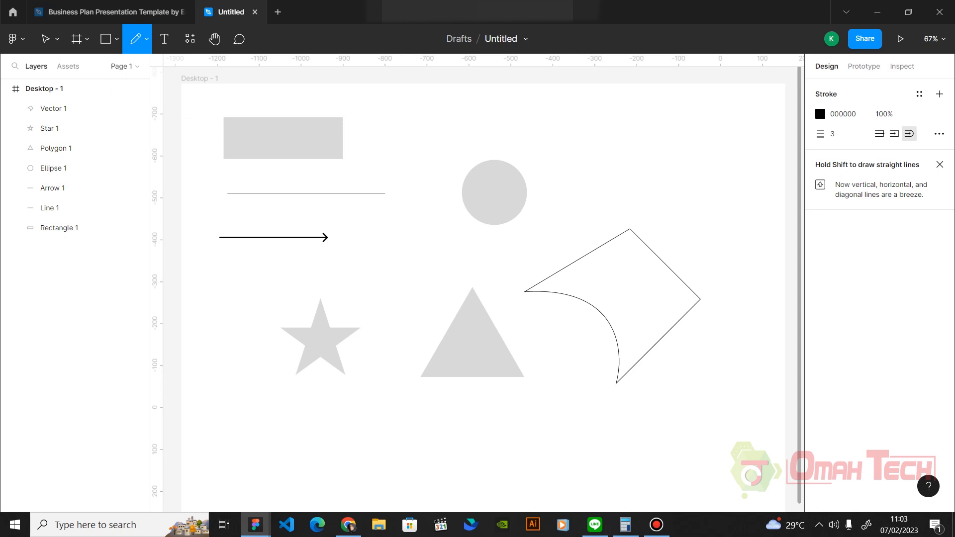
mouse_move(361, 295)
left_mouse_down()
mouse_move(414, 263)
mouse_move(405, 294)
mouse_move(430, 286)
mouse_move(426, 274)
mouse_move(471, 298)
left_mouse_up()
mouse_move(413, 299)
left_mouse_down()
mouse_move(466, 284)
mouse_move(404, 298)
left_mouse_up()
left_click_drag(404, 299, 449, 276)
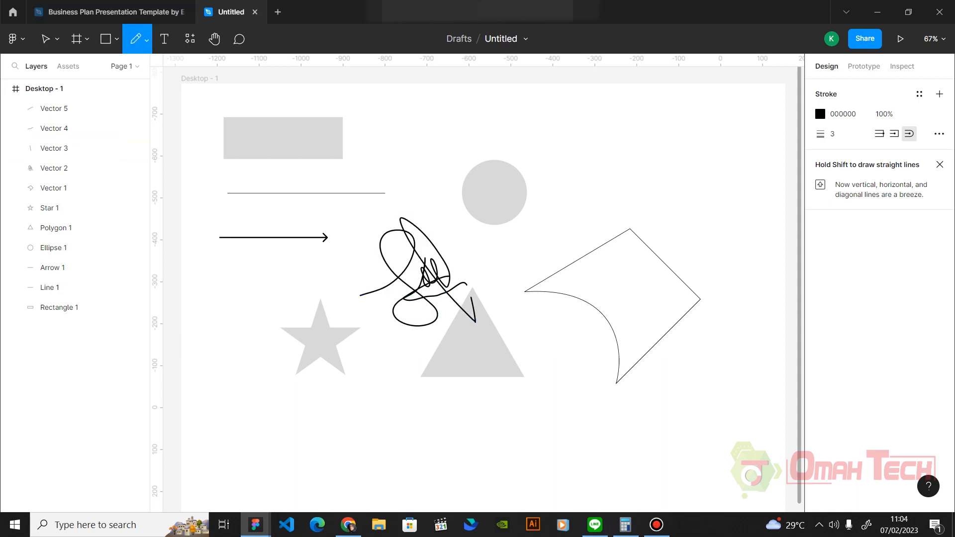
Add the text "beranda" with the Text tool right of the rectangle, at X 551, Y 77
left_click(147, 40)
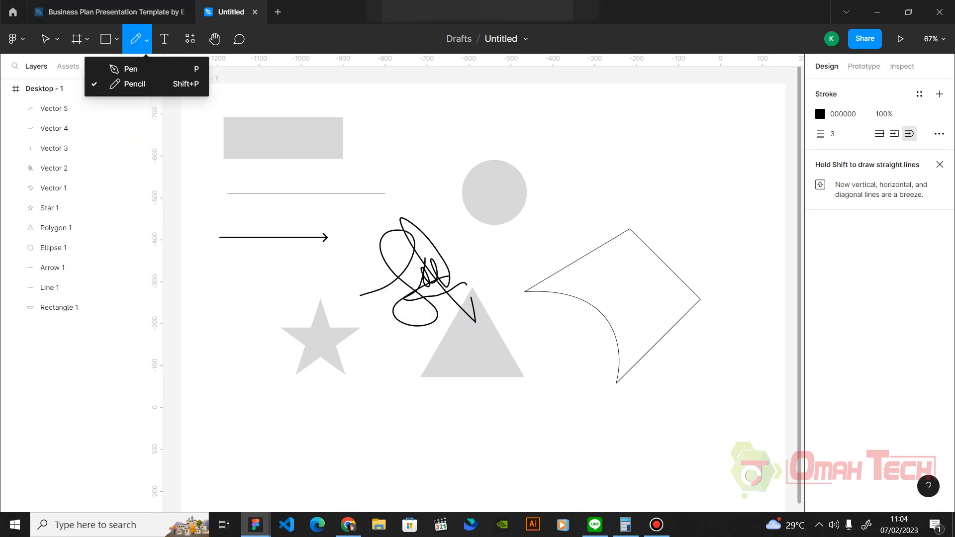
left_click(164, 39)
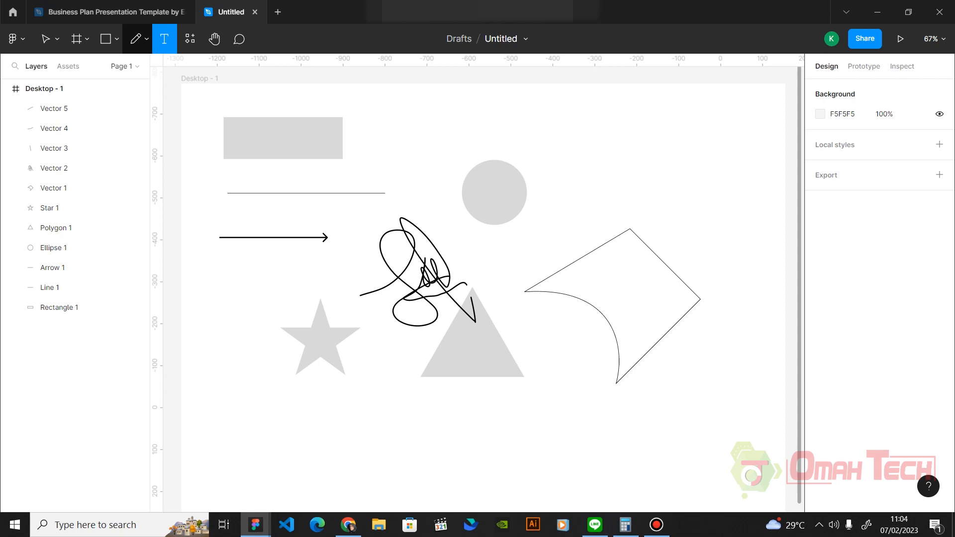
left_click(135, 38)
left_click(45, 38)
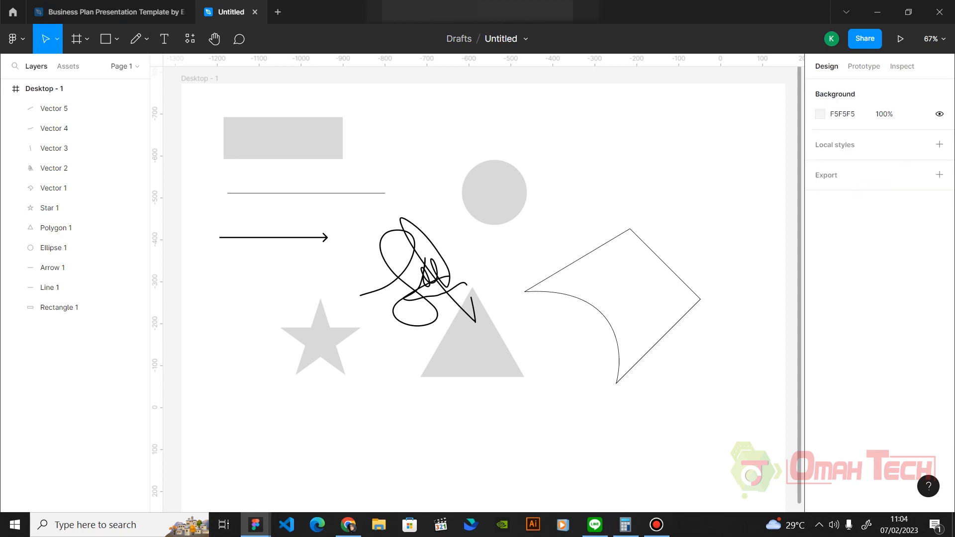
key("t")
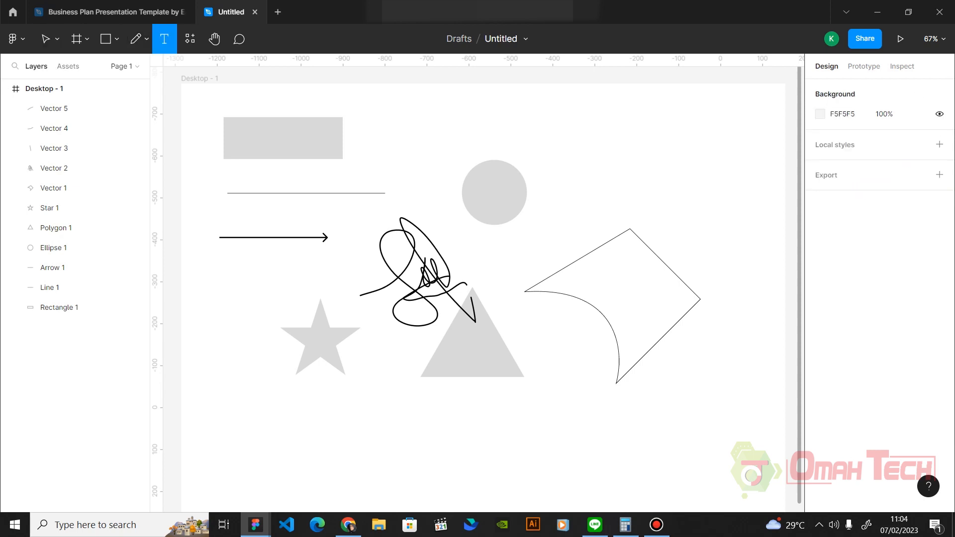
left_click(413, 119)
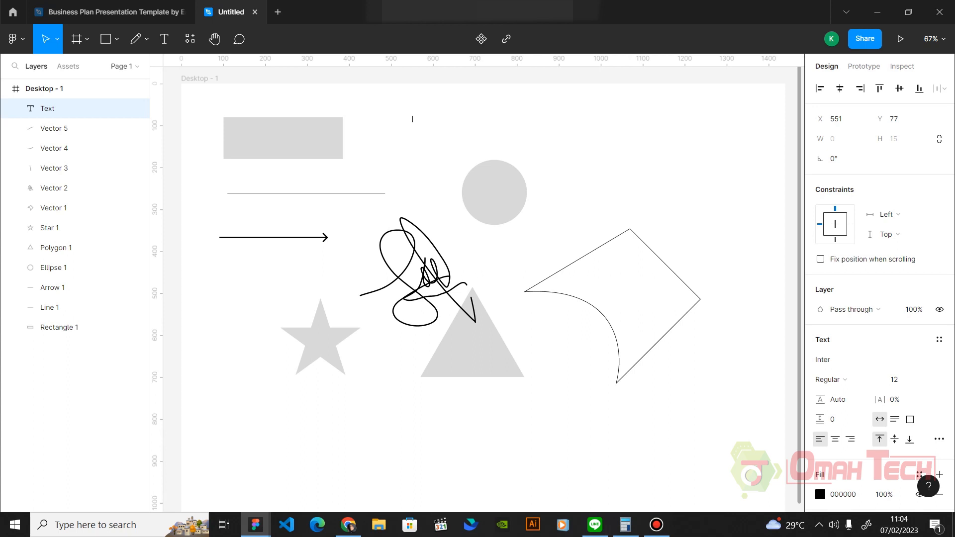
type("beranda")
Set the font size of the whole "beranda" text to 36
key("ctrl+a")
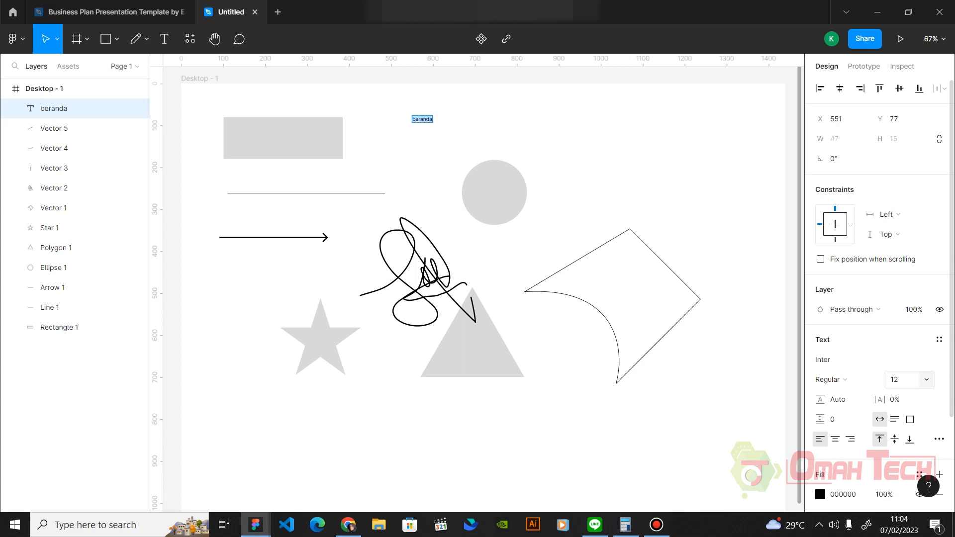
left_click(926, 379)
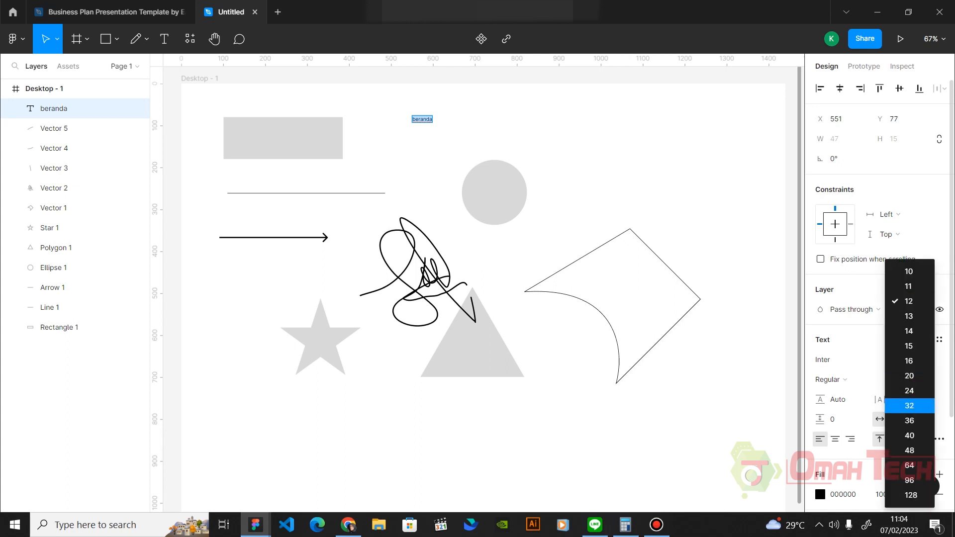
left_click(909, 420)
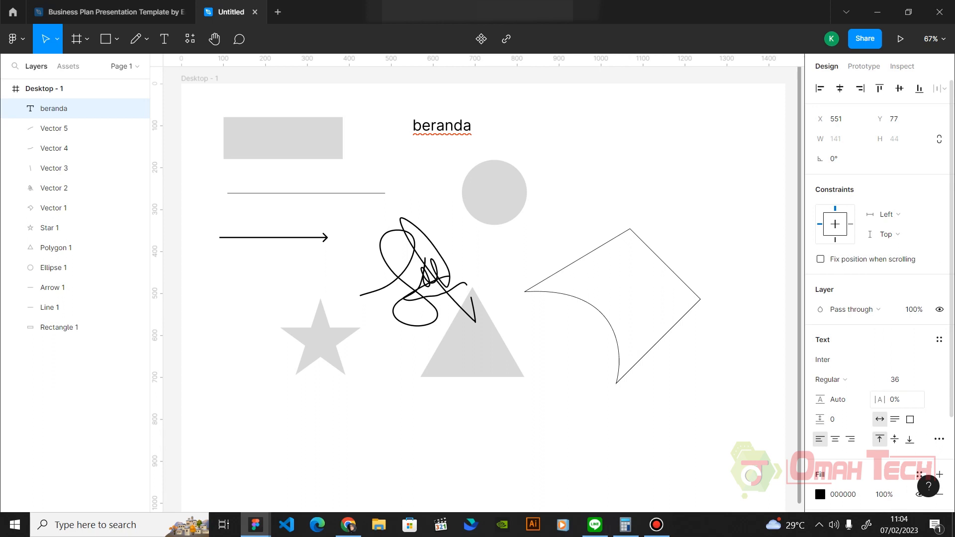
key("Return")
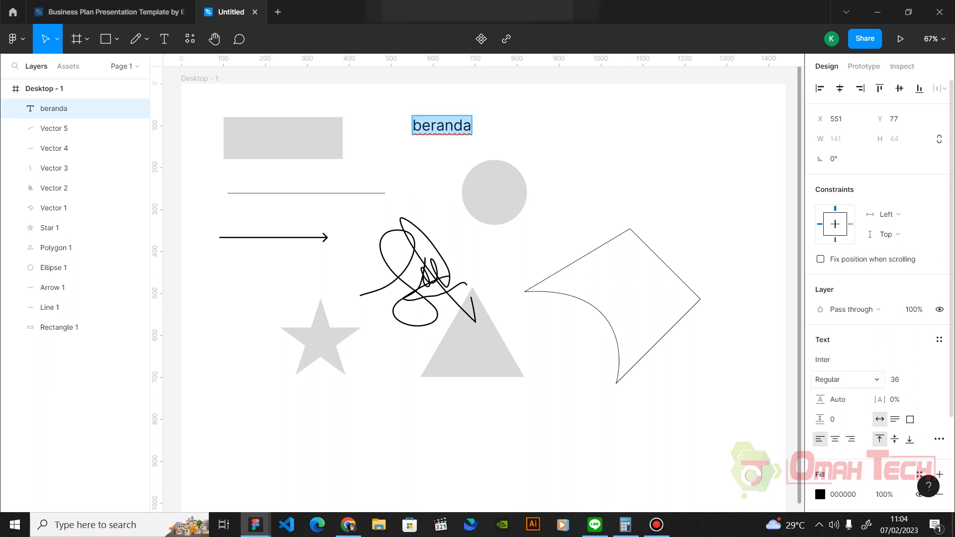
Examine the font weight options and the font family setting of the "beranda" text
left_click(876, 380)
left_click(848, 250)
left_click(873, 360)
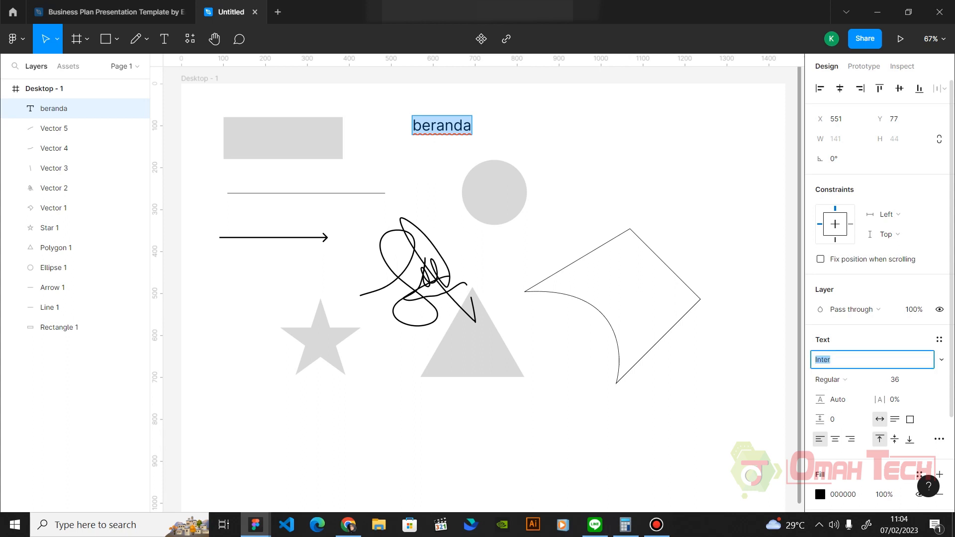
left_click(846, 379)
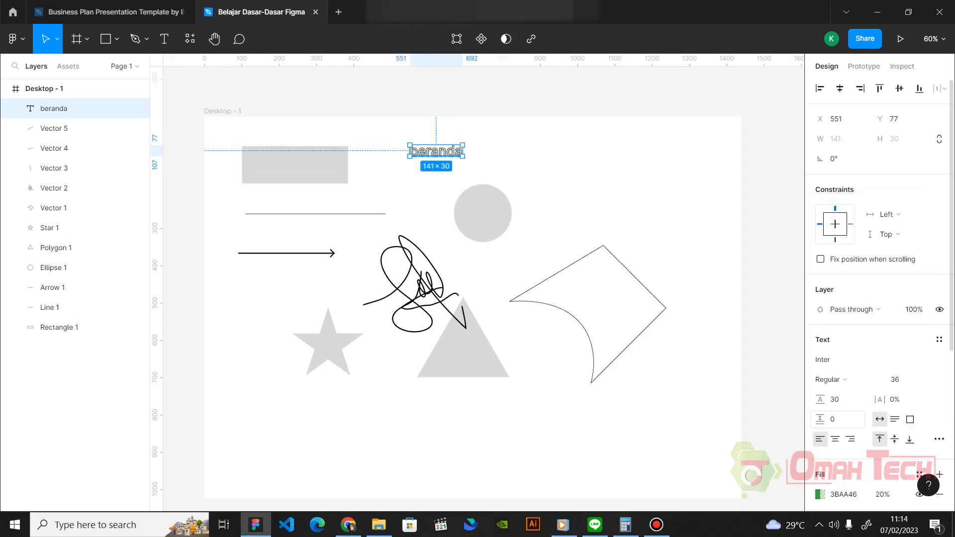
Inspect the line height setting of the "beranda" text and set its horizontal alignment to right
scroll(880, 299, "down", 1)
scroll(881, 298, "down", 1)
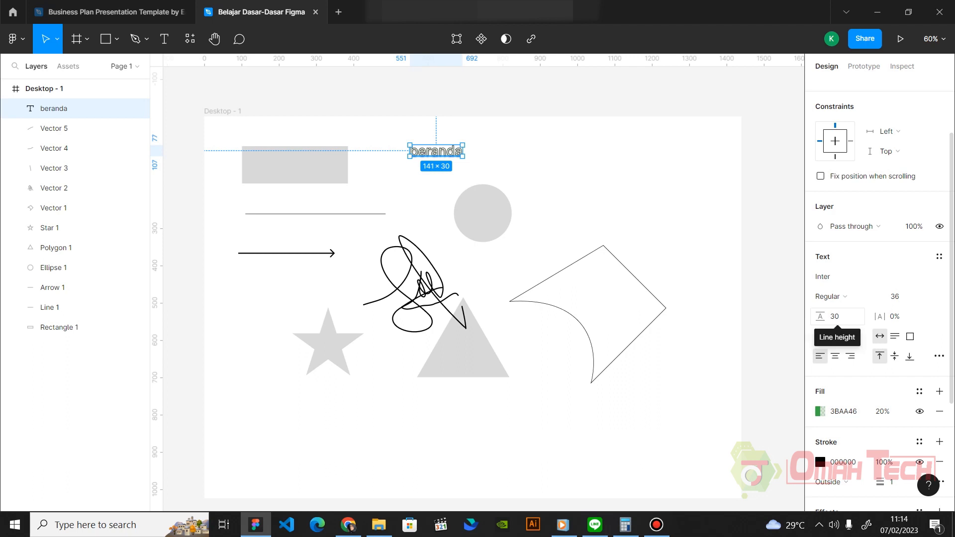
left_click(838, 316)
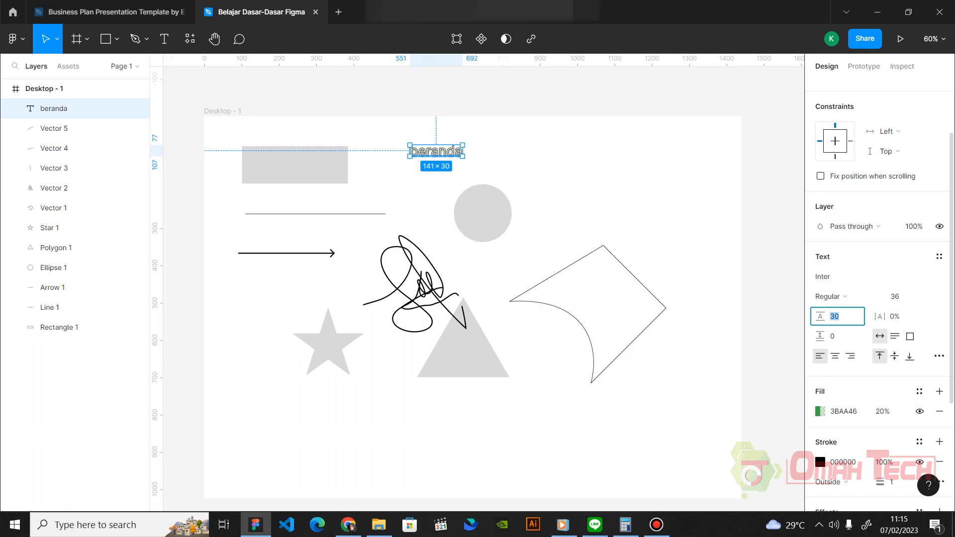
left_click(840, 316)
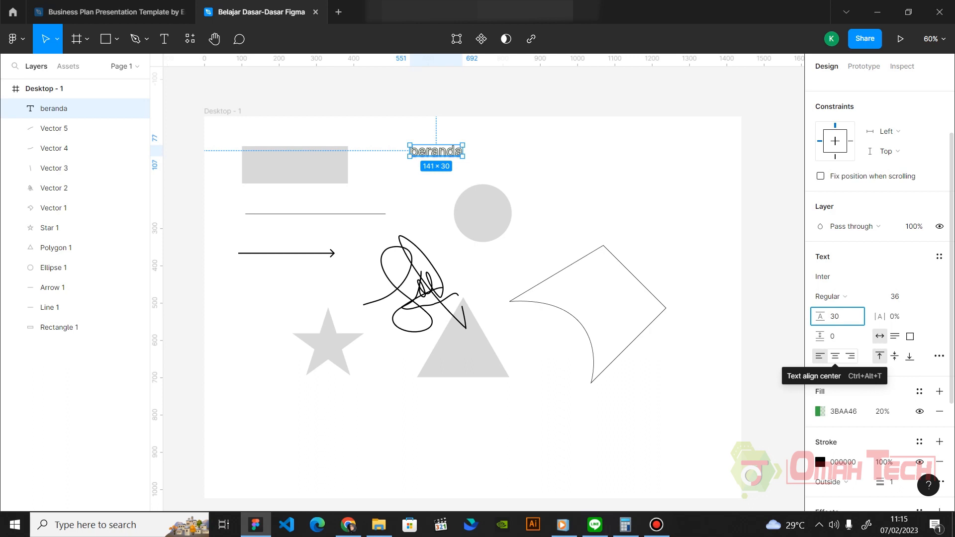
left_click(835, 356)
key("ctrl+alt+r")
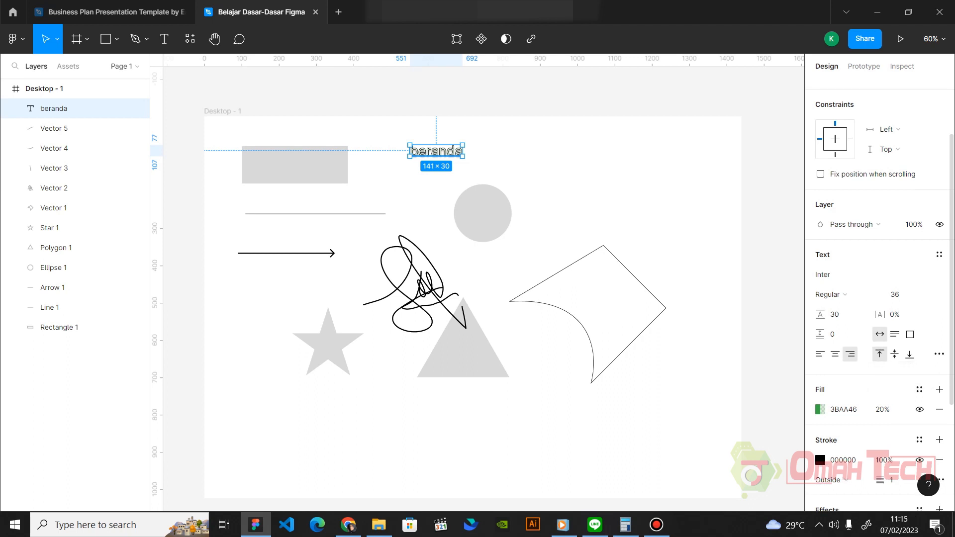
Change the solid fill of the "beranda" text to light red EC8787 by choosing a lighter shade and a red hue
scroll(909, 356, "down", 2)
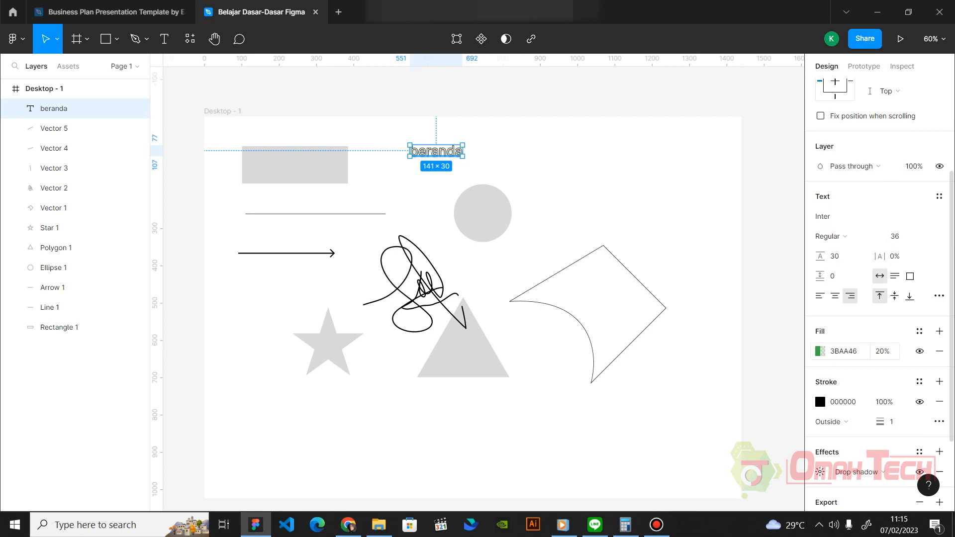
left_click(843, 351)
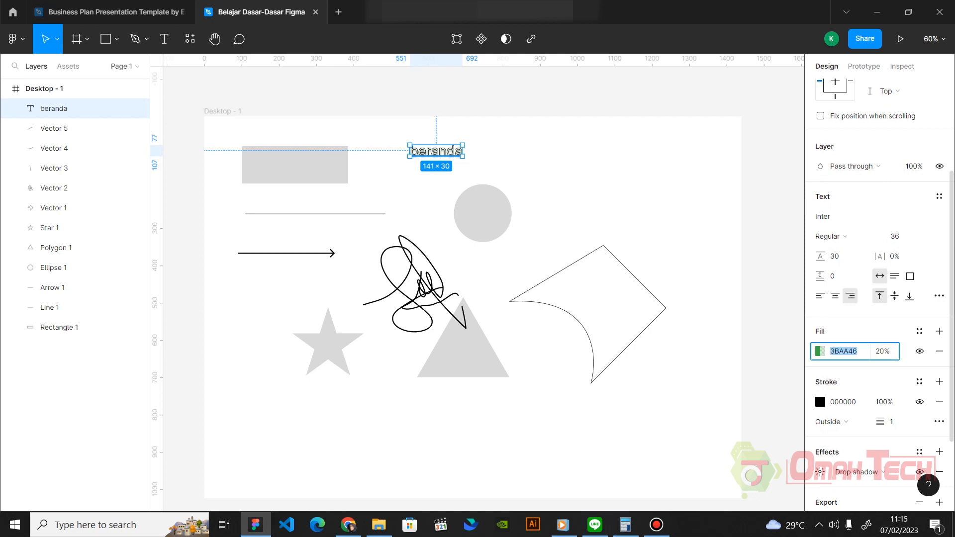
key("Return")
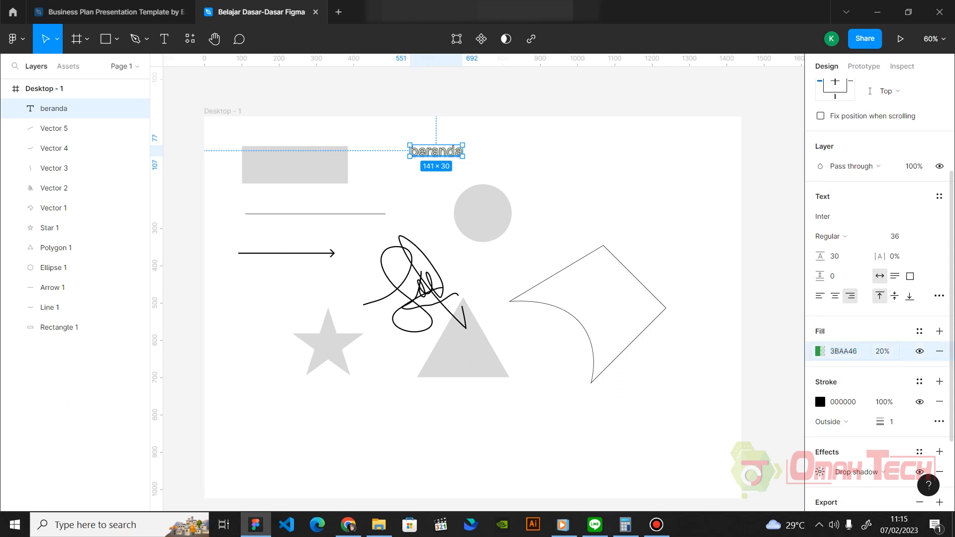
left_click(820, 352)
left_click(690, 188)
left_click(690, 248)
left_click(720, 211)
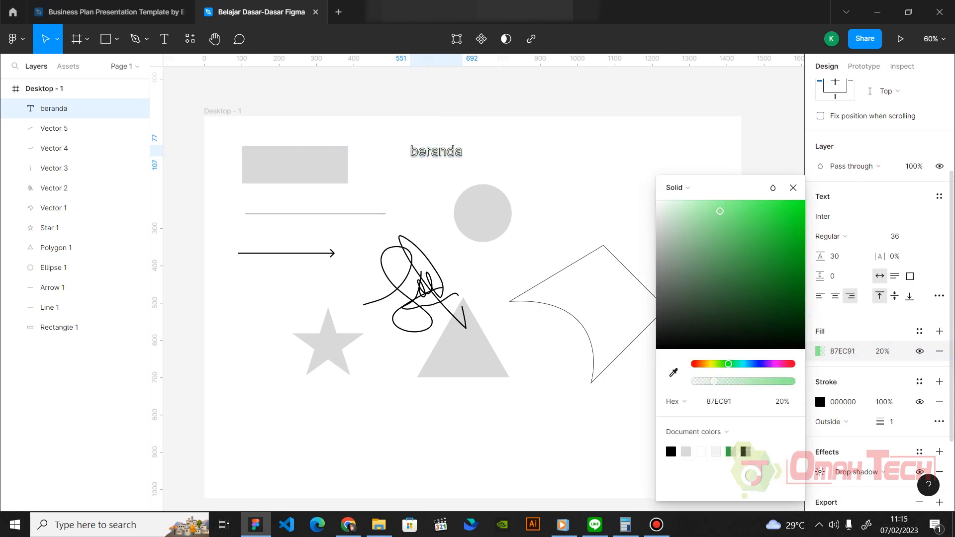
left_click_drag(729, 364, 695, 363)
Try a Linear gradient fill on the "beranda" text and add two extra colour stops to it
left_click(691, 188)
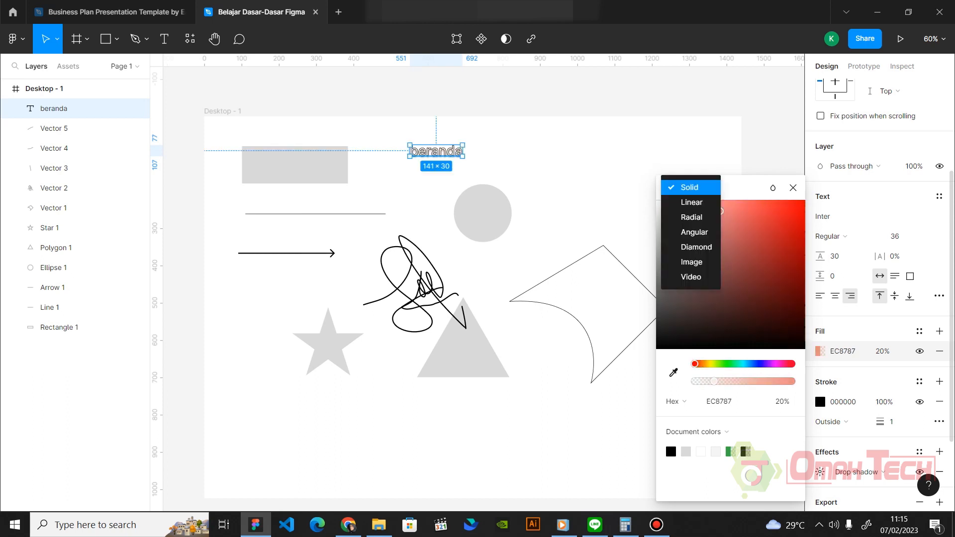
left_click(692, 202)
left_click(684, 185)
left_click(744, 185)
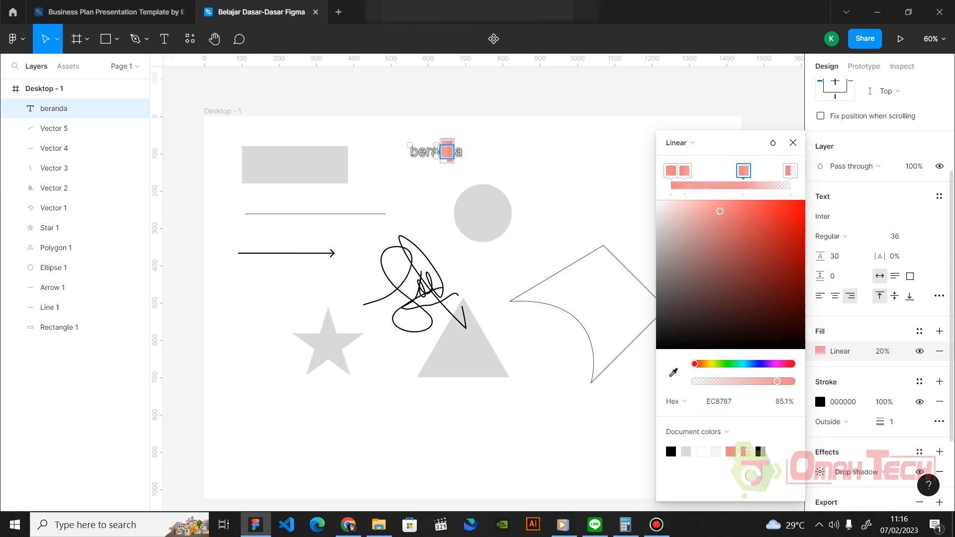
Try the Radial, Angular and Diamond gradient types on the text fill
left_click(691, 143)
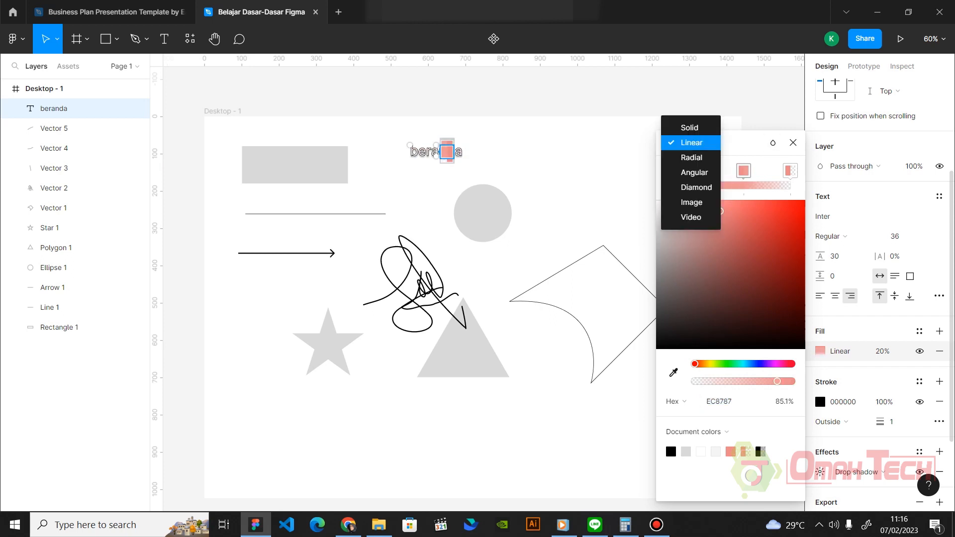
left_click(692, 156)
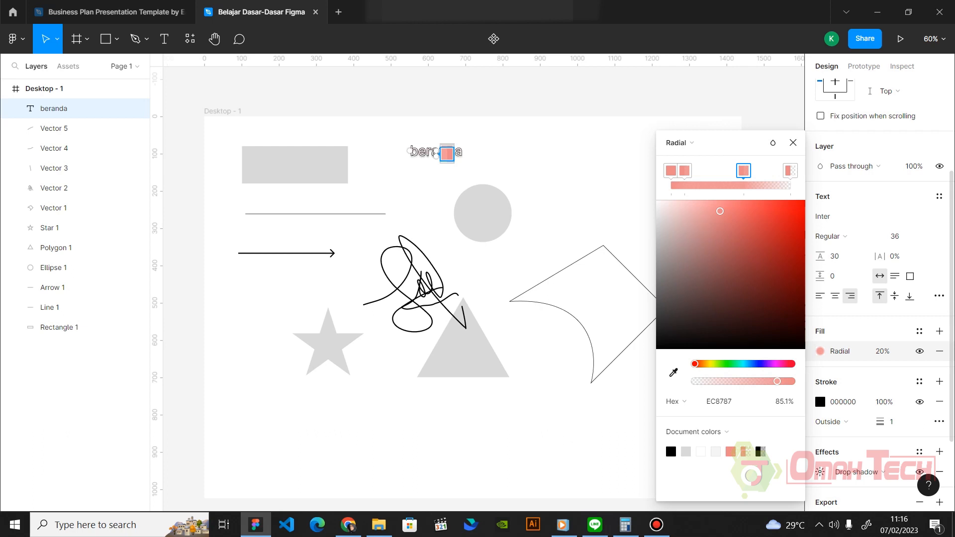
left_click(692, 143)
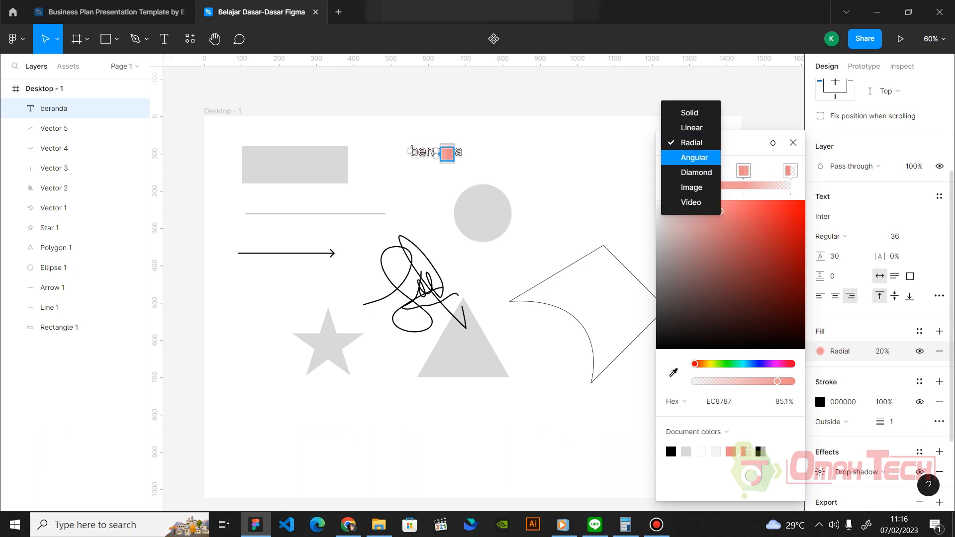
left_click(694, 157)
left_click(691, 142)
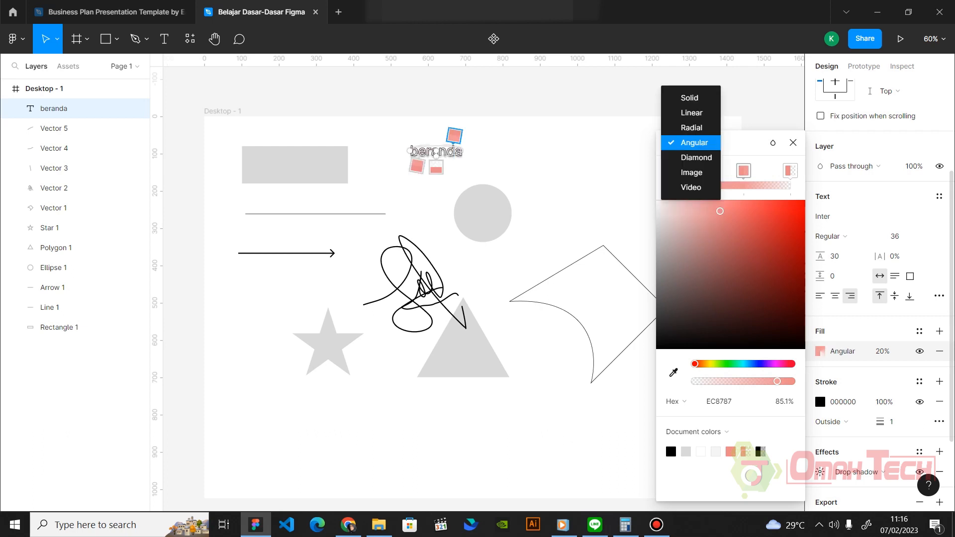
left_click(696, 156)
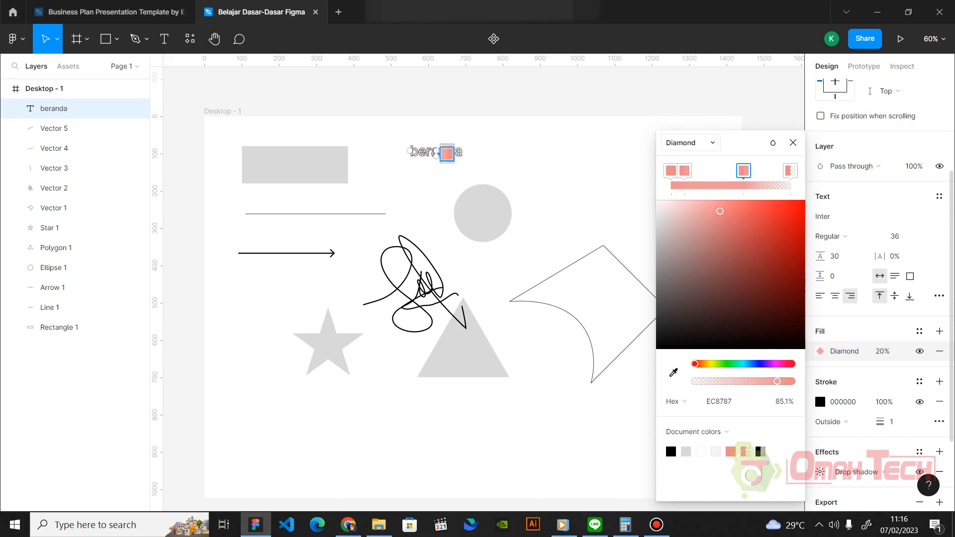
Try the Image and Video fill types on the "beranda" text and return its fill to Solid EC8787
left_click(692, 142)
left_click(689, 158)
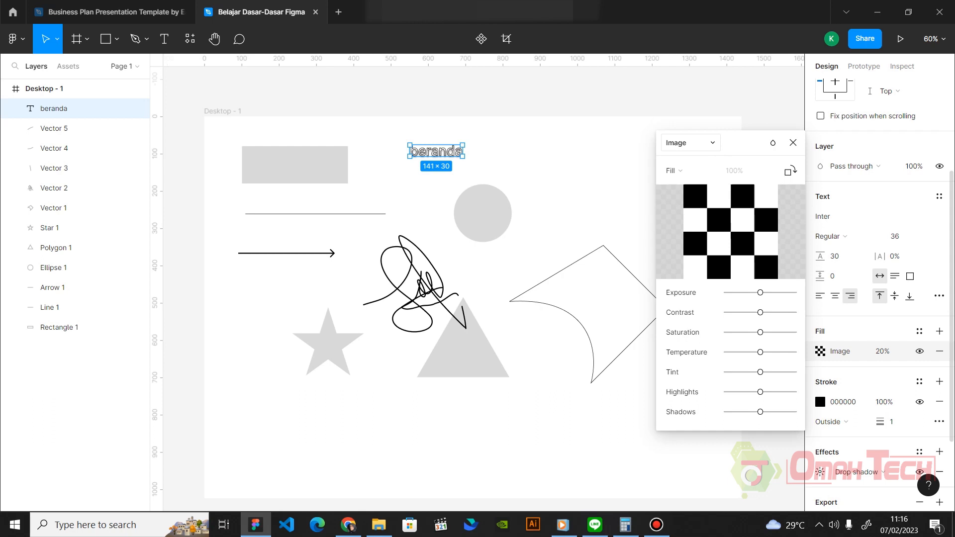
left_click(692, 142)
left_click(692, 158)
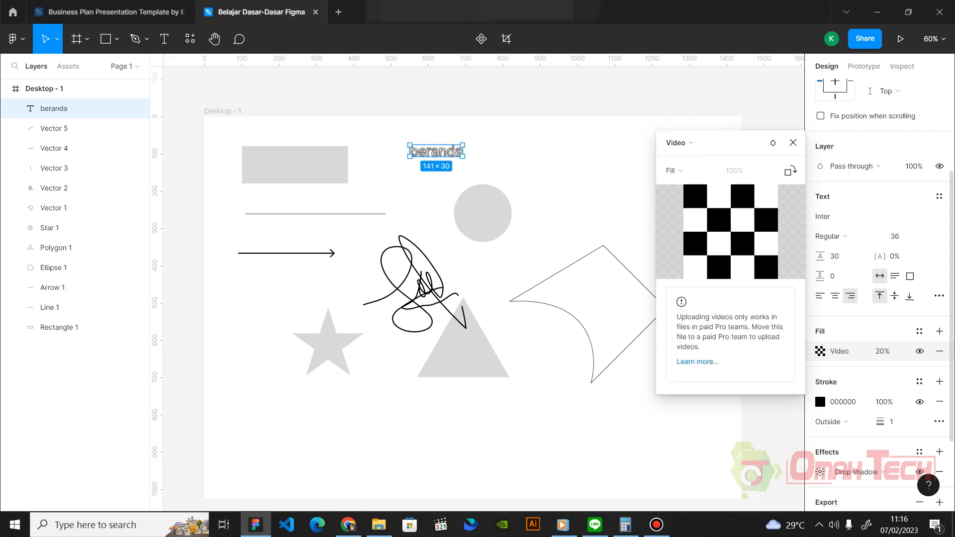
left_click(679, 143)
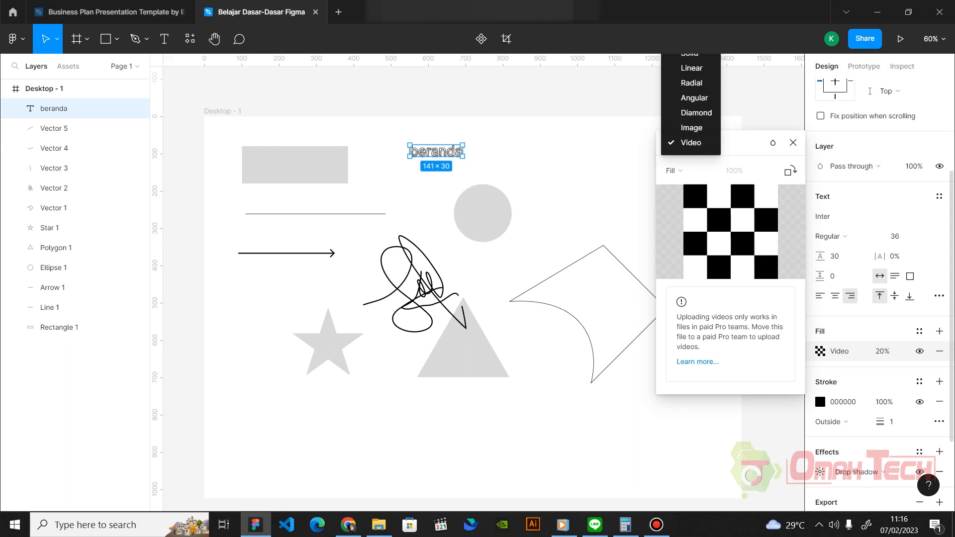
left_click(692, 143)
left_click(690, 143)
left_click(689, 53)
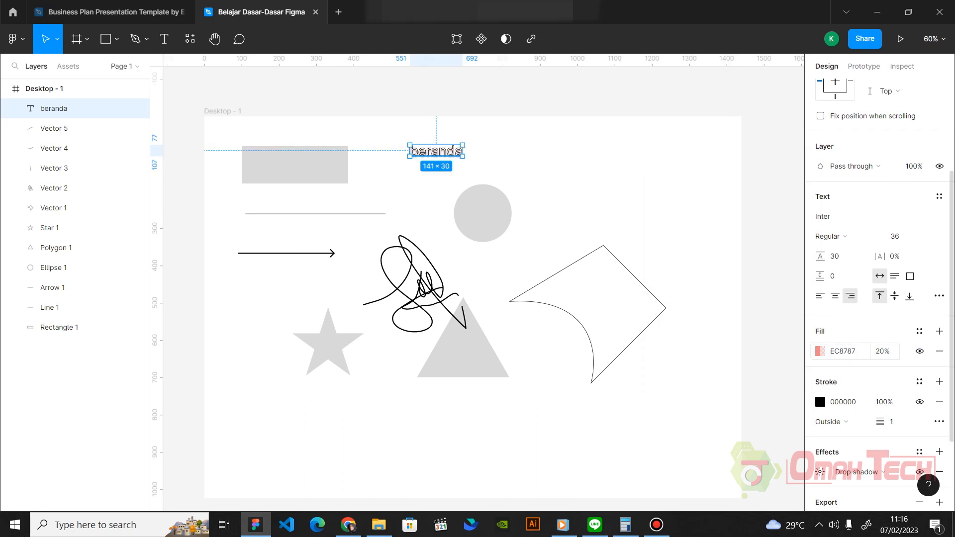
Set the opacity of the "beranda" text's EC8787 fill to 100%
left_click(843, 352)
left_click(820, 351)
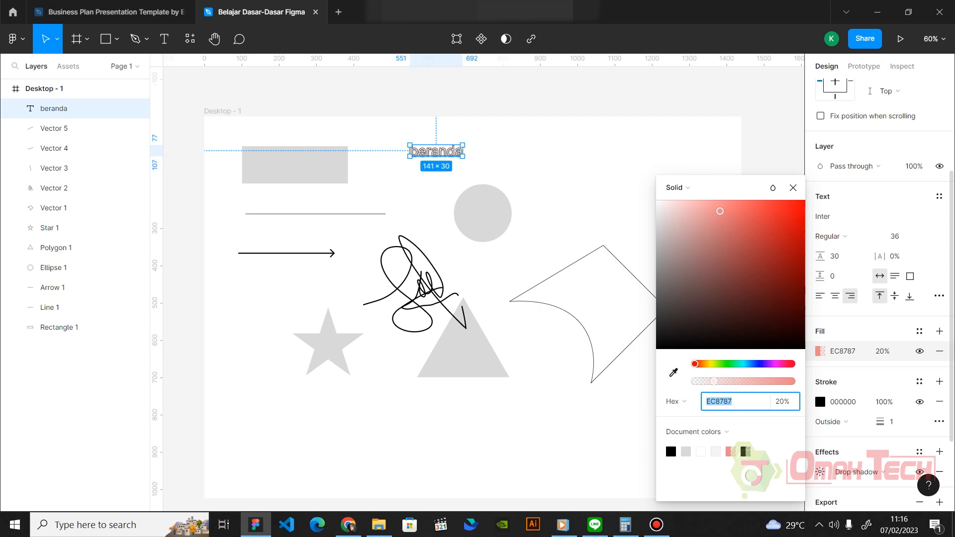
left_click(782, 401)
type("100")
key("Return")
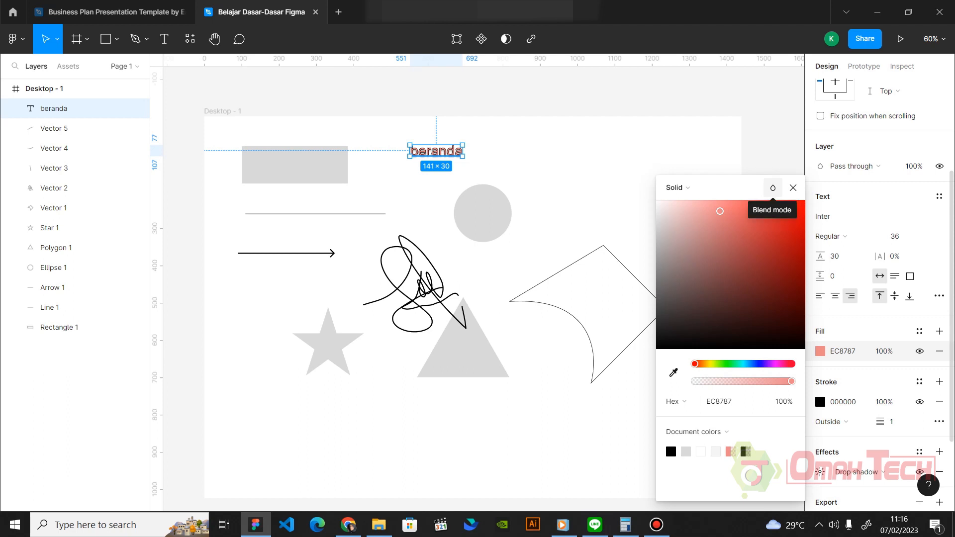
Try the Darken, Multiply and Color burn blend modes on the "beranda" text's fill
left_click(772, 188)
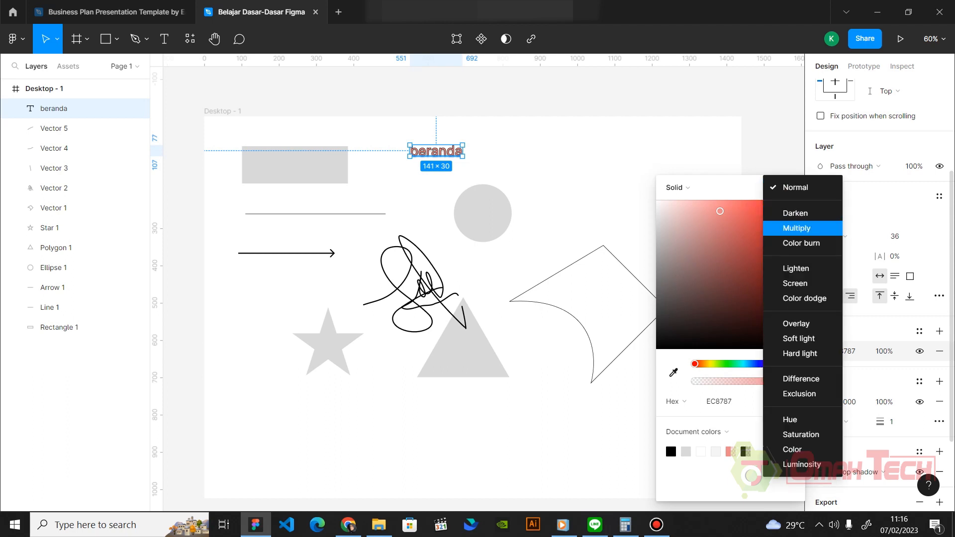
left_click(796, 213)
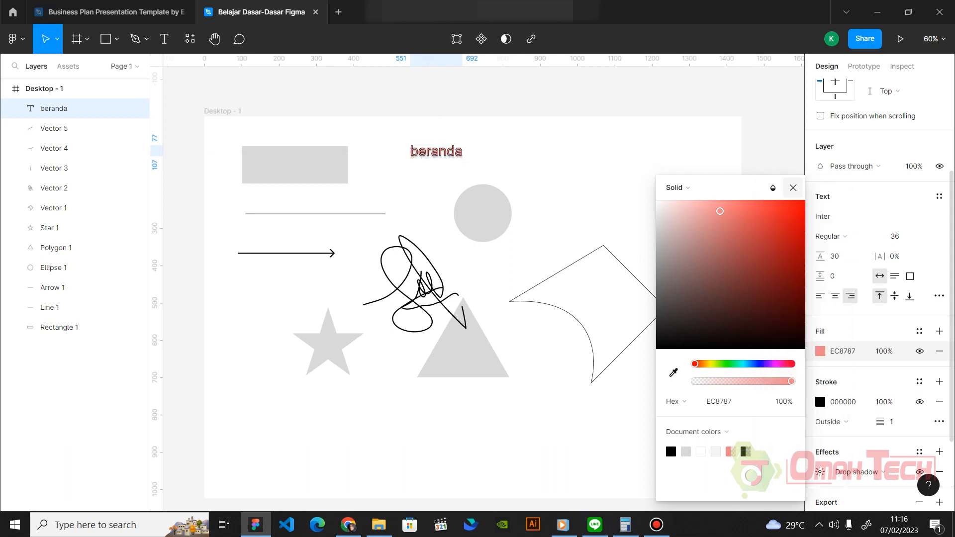
left_click(772, 189)
left_click(796, 202)
left_click(773, 188)
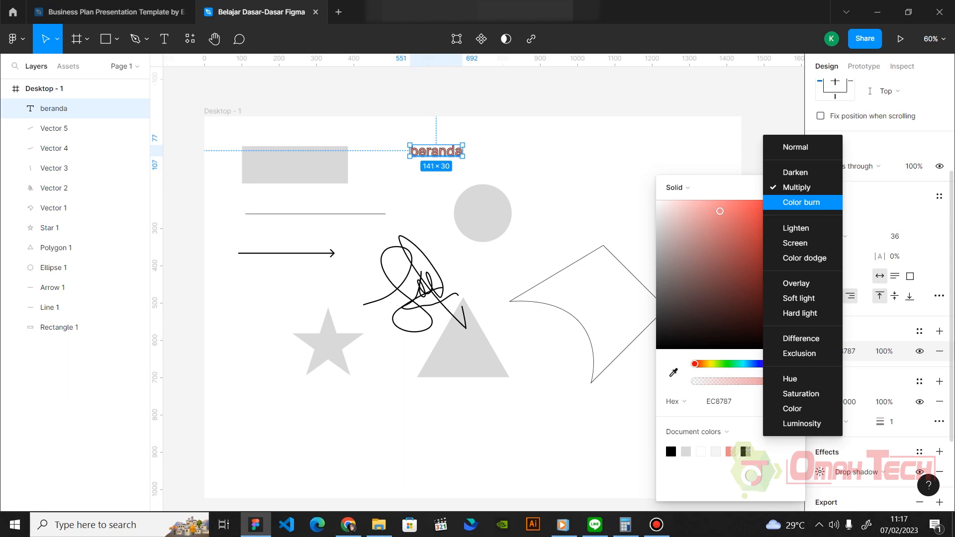
left_click(798, 202)
Try the Lighten blend mode on the text's fill, return it to Normal and close the colour settings
left_click(772, 188)
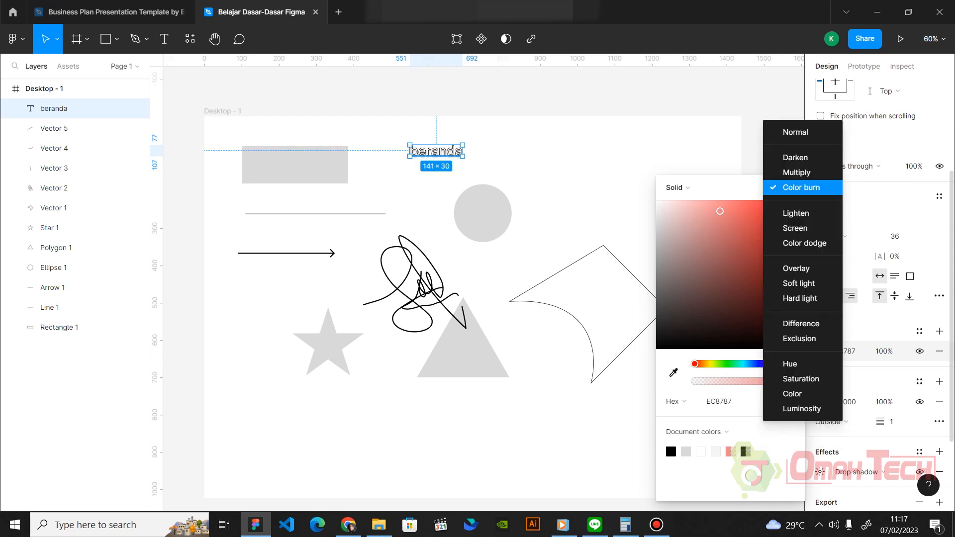
left_click(796, 214)
left_click(773, 187)
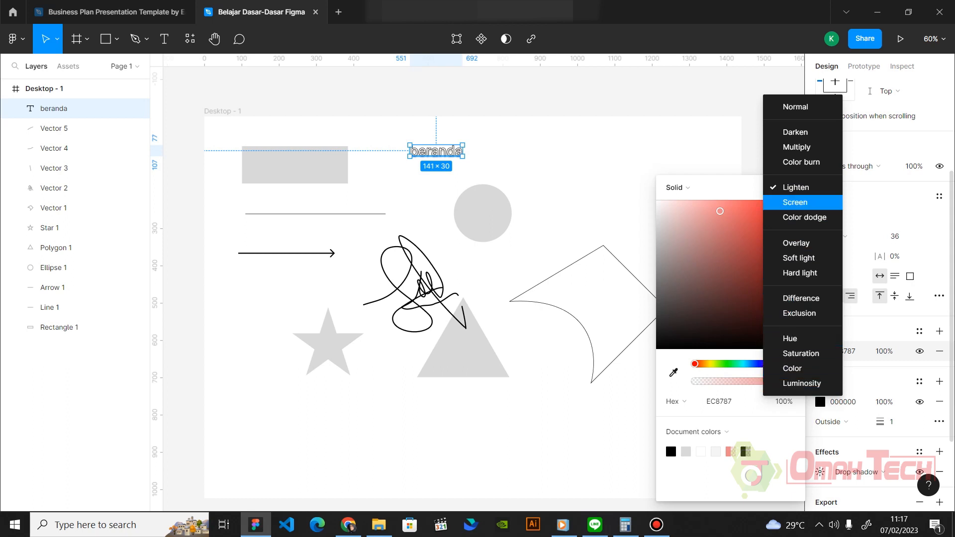
left_click(705, 188)
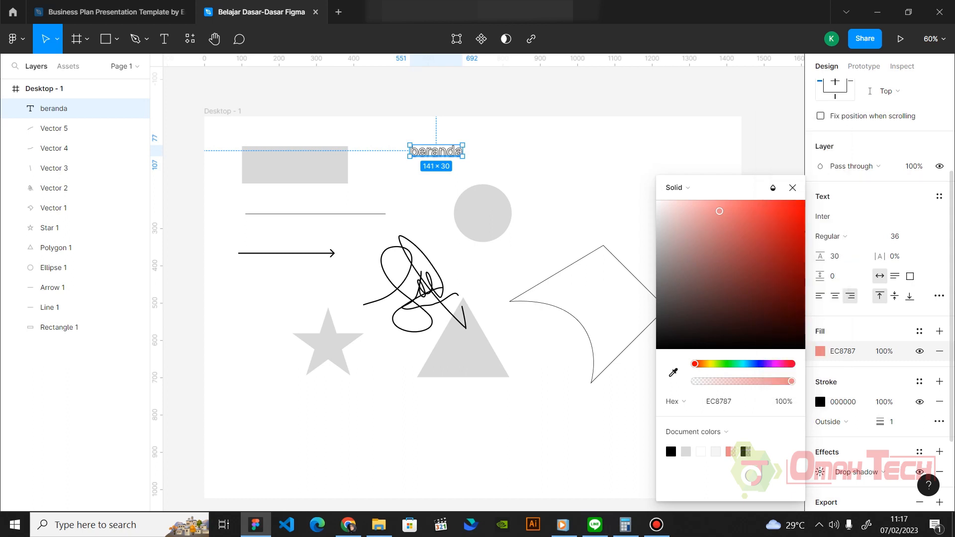
left_click(772, 188)
left_click(791, 108)
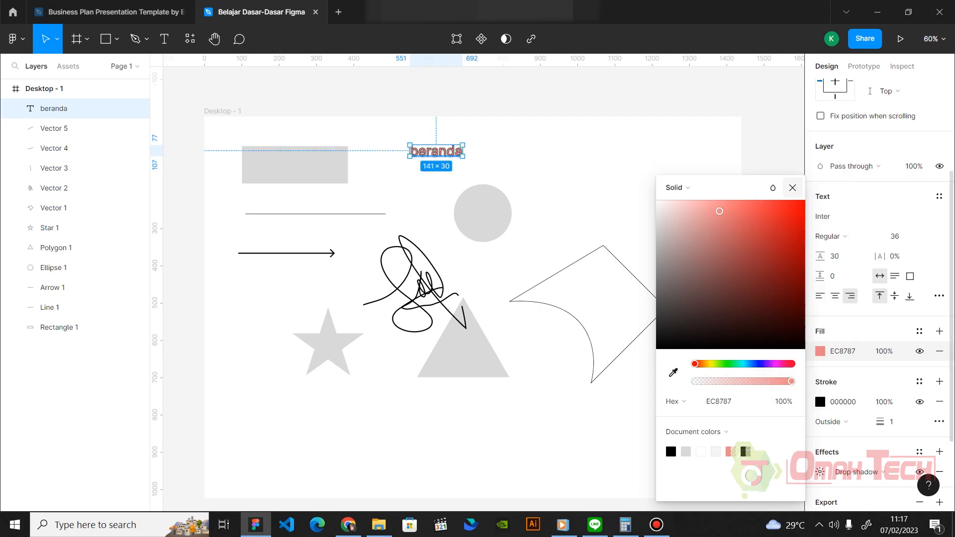
left_click(792, 187)
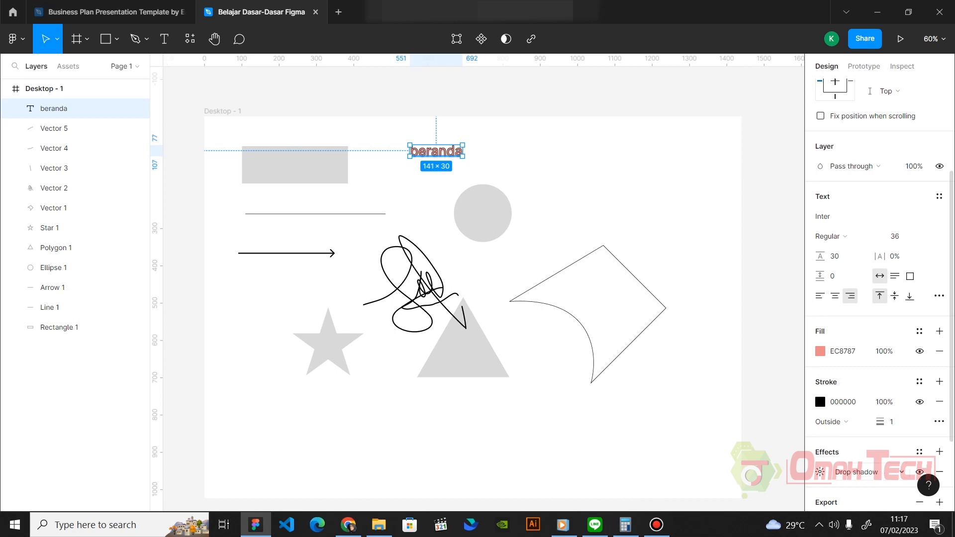
Change the stroke colour of the "beranda" text to very dark red 180000
scroll(856, 370, "down", 1)
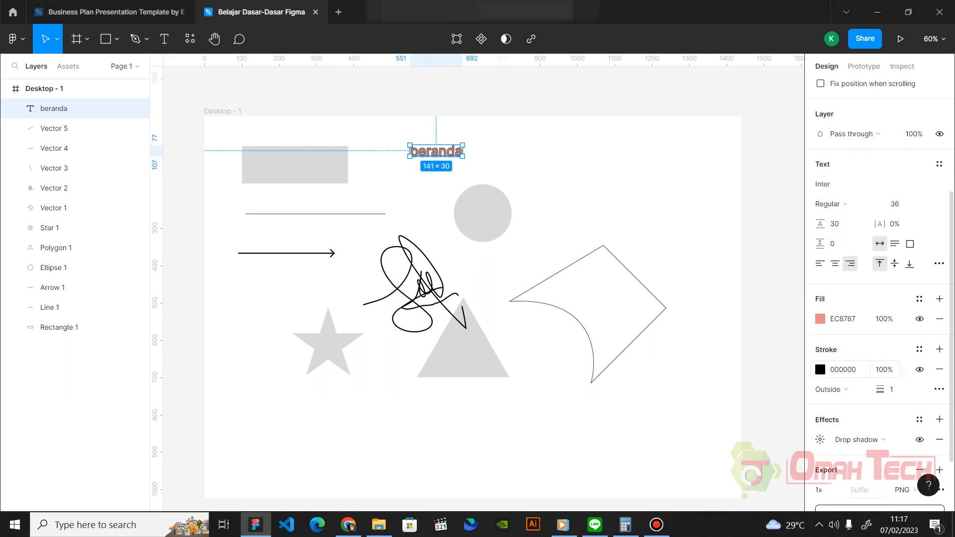
left_click(820, 369)
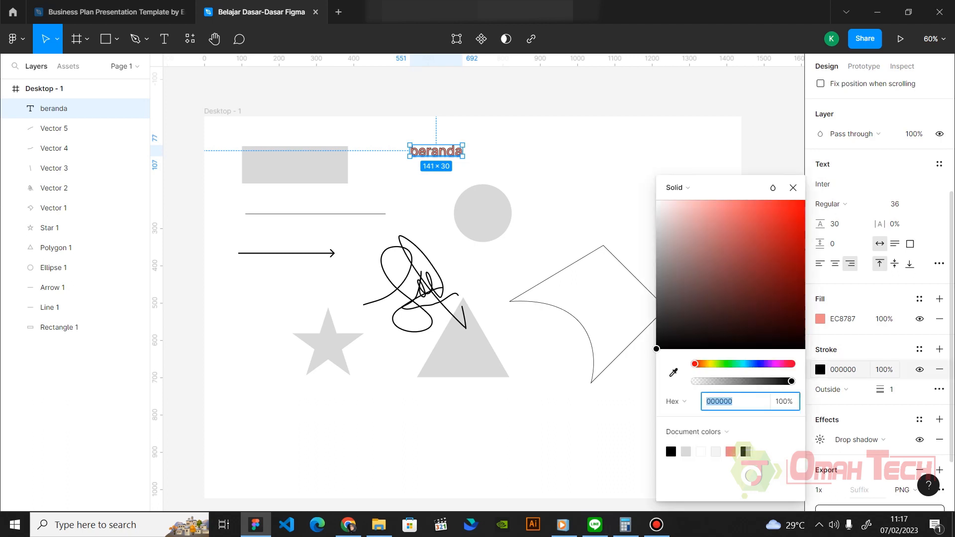
mouse_move(749, 245)
left_mouse_down()
mouse_move(795, 341)
mouse_move(778, 302)
mouse_move(802, 335)
left_mouse_up()
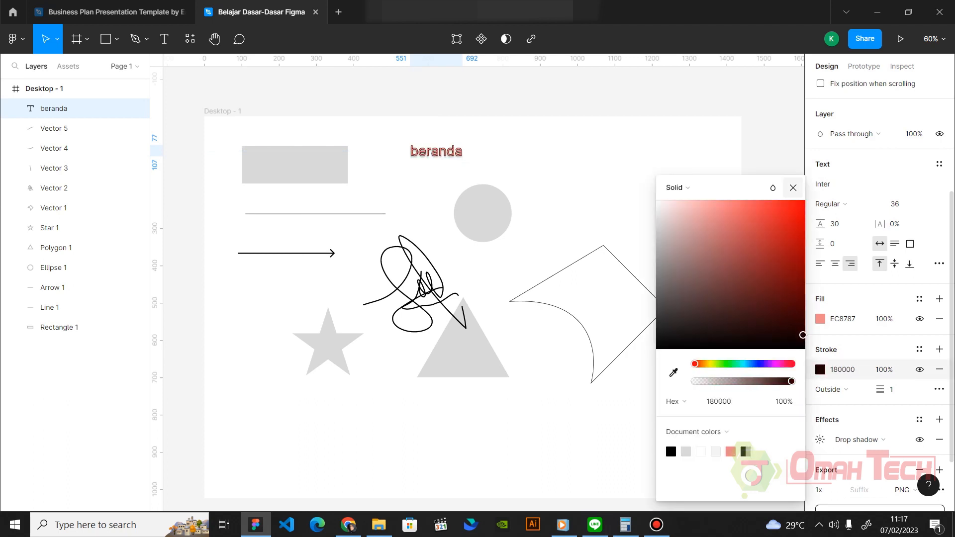
left_click(793, 188)
Set the stroke weight of the "beranda" text to 3
scroll(841, 390, "down", 1)
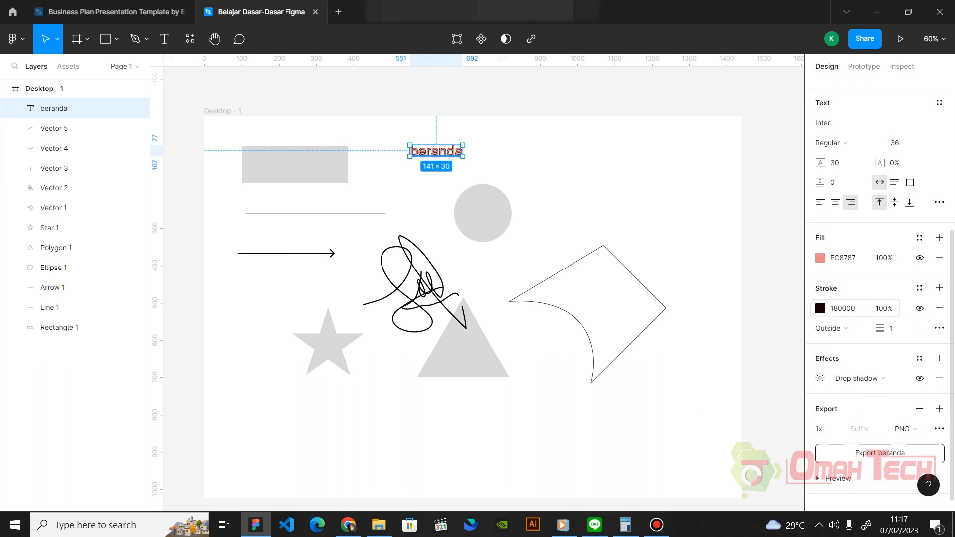
left_click(891, 328)
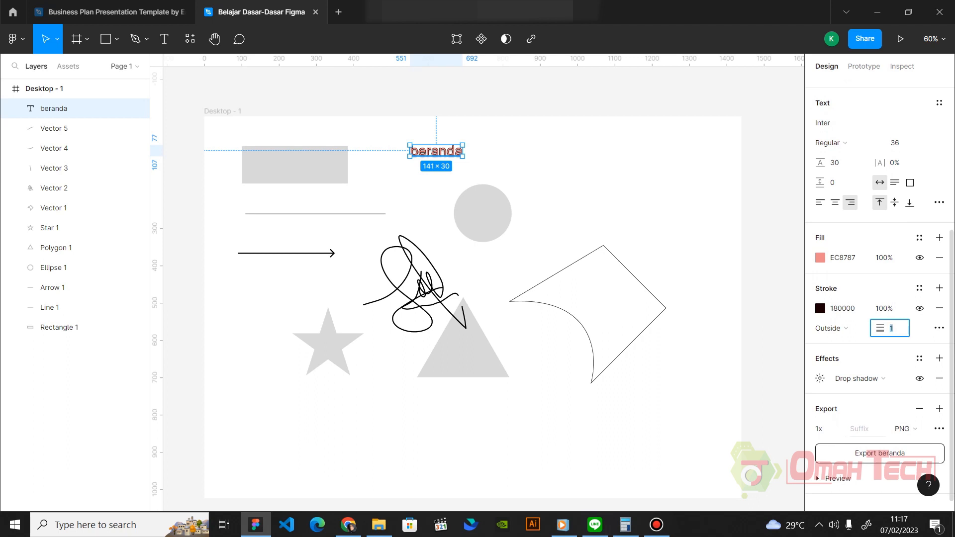
type("3")
key("Return")
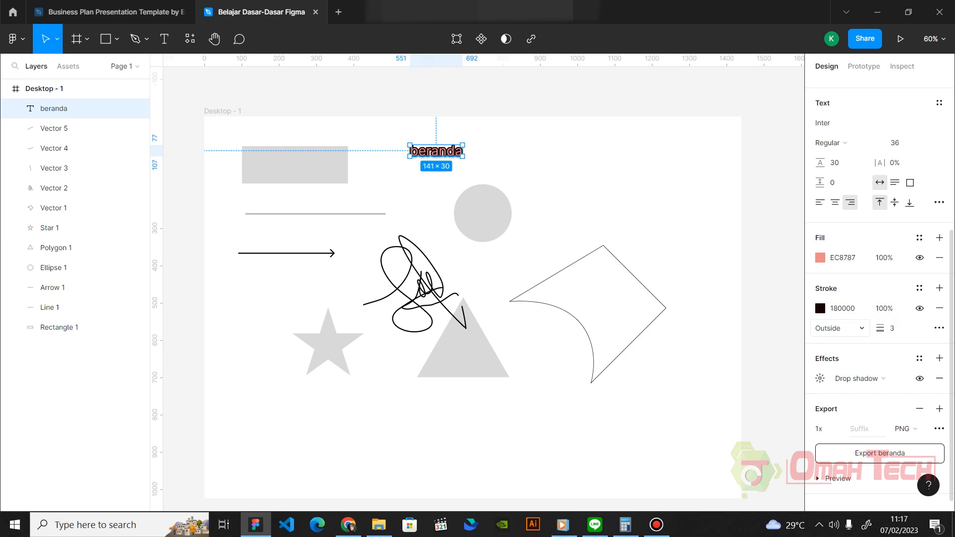
Try the Inside stroke position on the "beranda" text and set it to Center
left_click(839, 328)
left_click(839, 314)
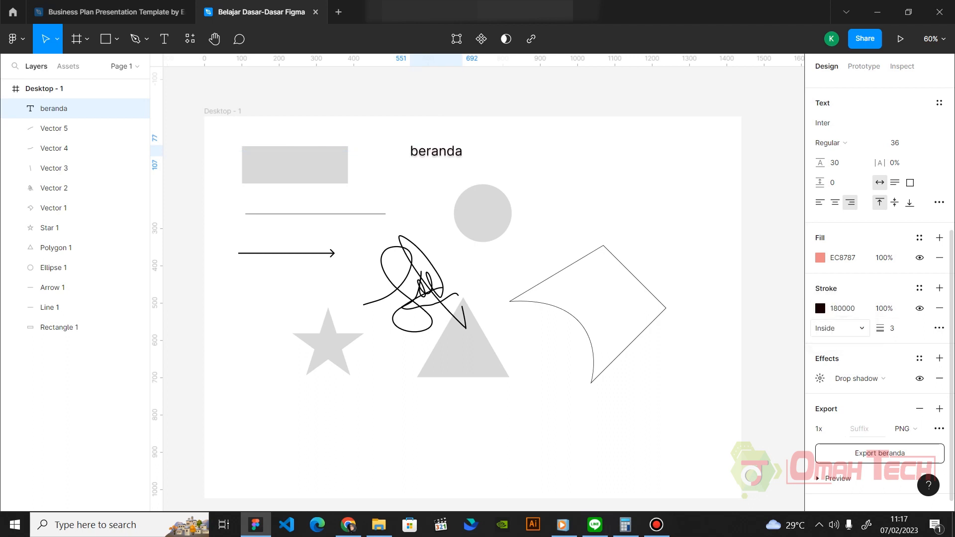
left_click(839, 329)
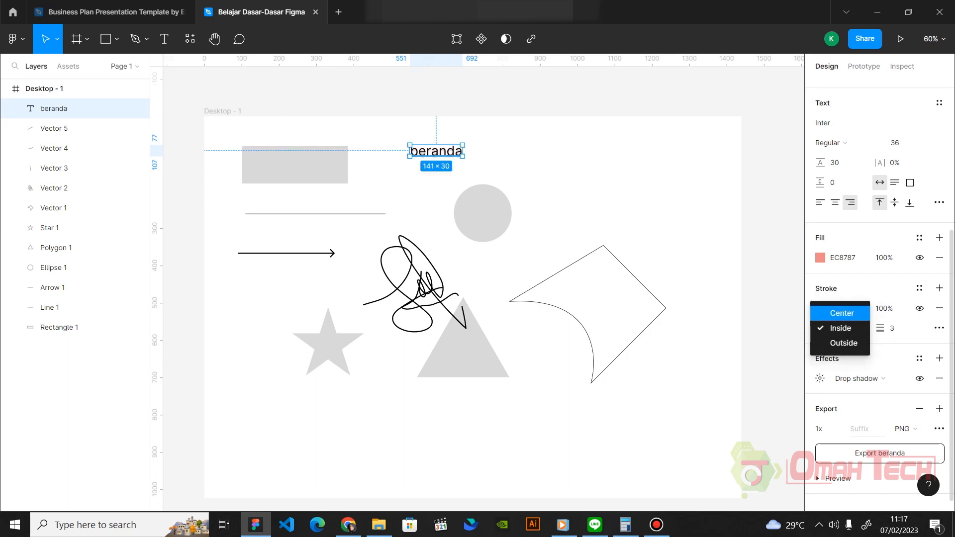
left_click(840, 313)
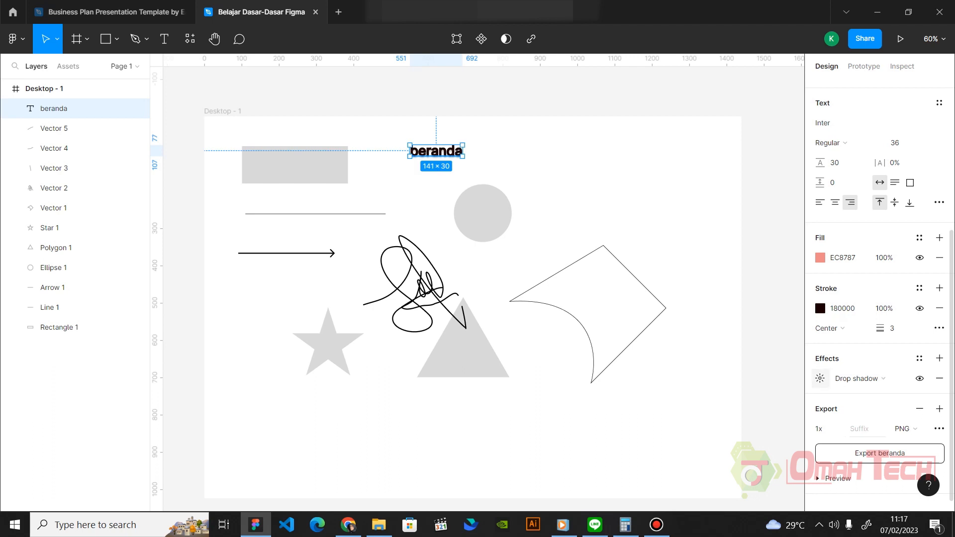
Look at the offset, blur and colour settings of the text's Drop shadow effect and close them
left_click(820, 378)
left_click(820, 378)
left_click(820, 378)
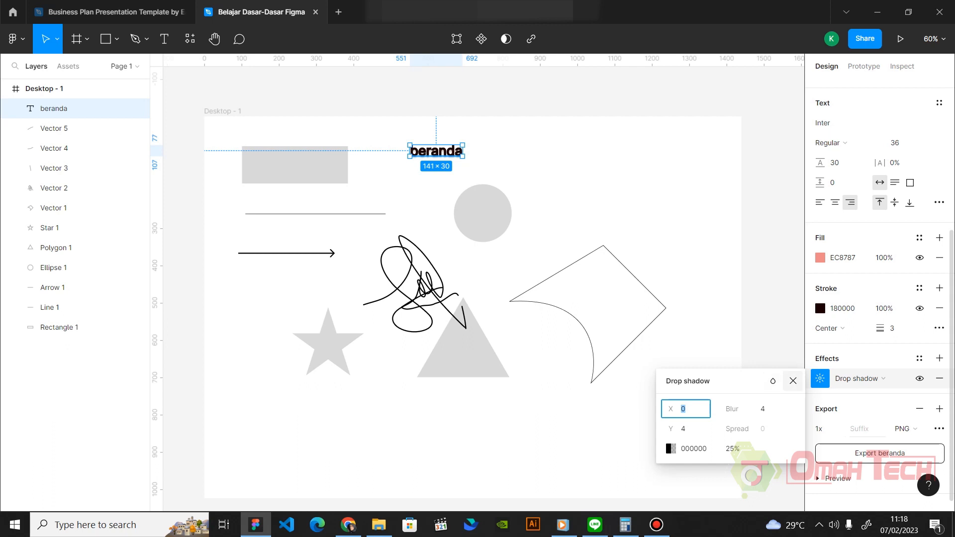
left_click(793, 380)
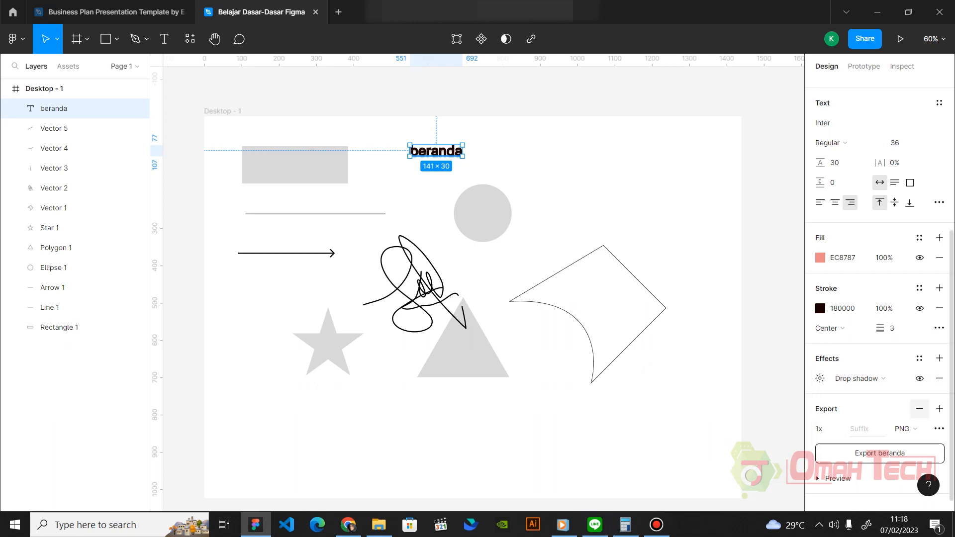
Examine the export preview of the "beranda" text and deselect the text
scroll(918, 413, "down", 1)
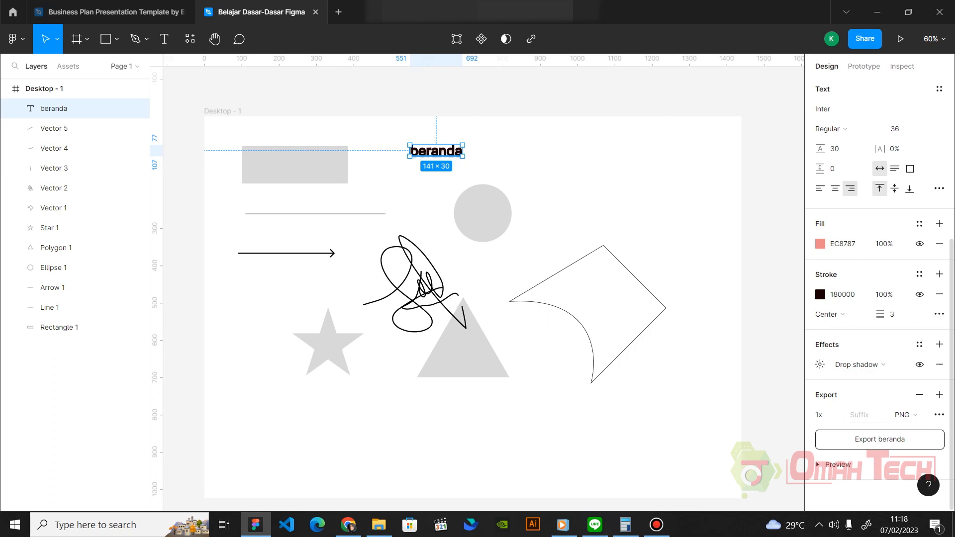
left_click(838, 464)
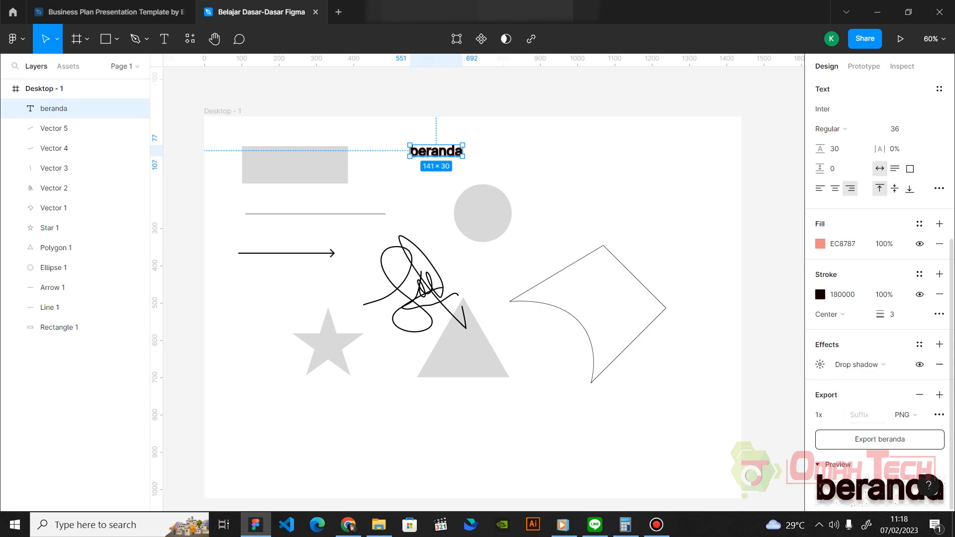
scroll(838, 464, "down", 1)
scroll(880, 293, "up", 1)
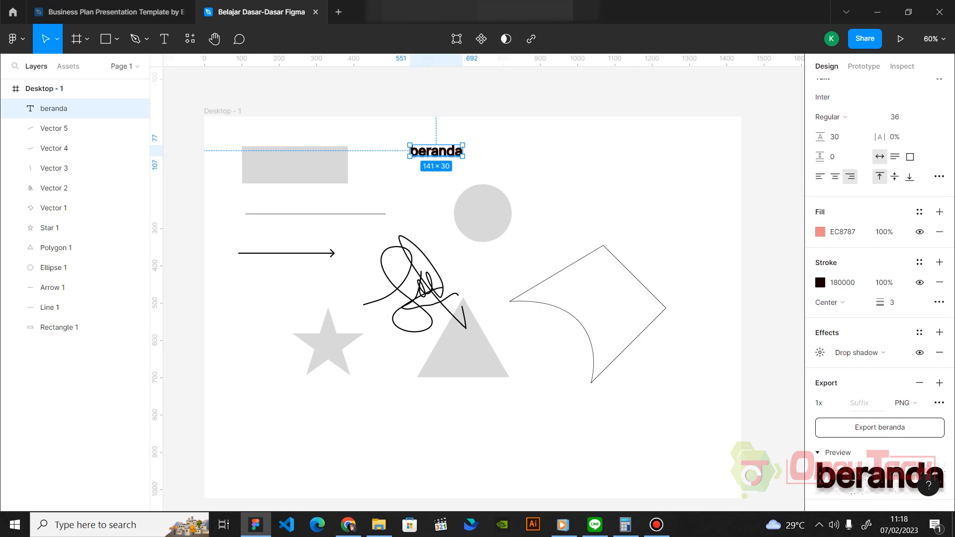
key("Escape")
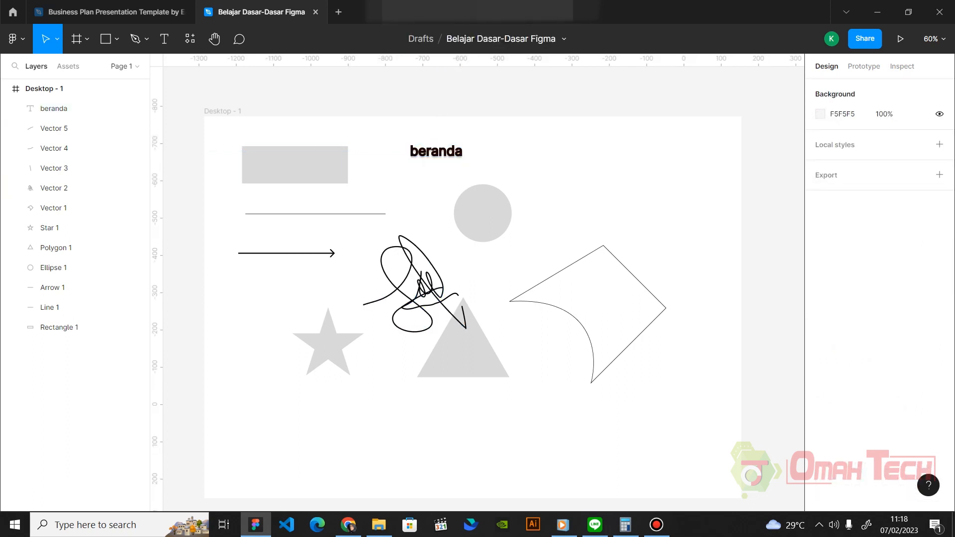
Select the whole Desktop - 1 frame and bring up its export options
left_click(45, 89)
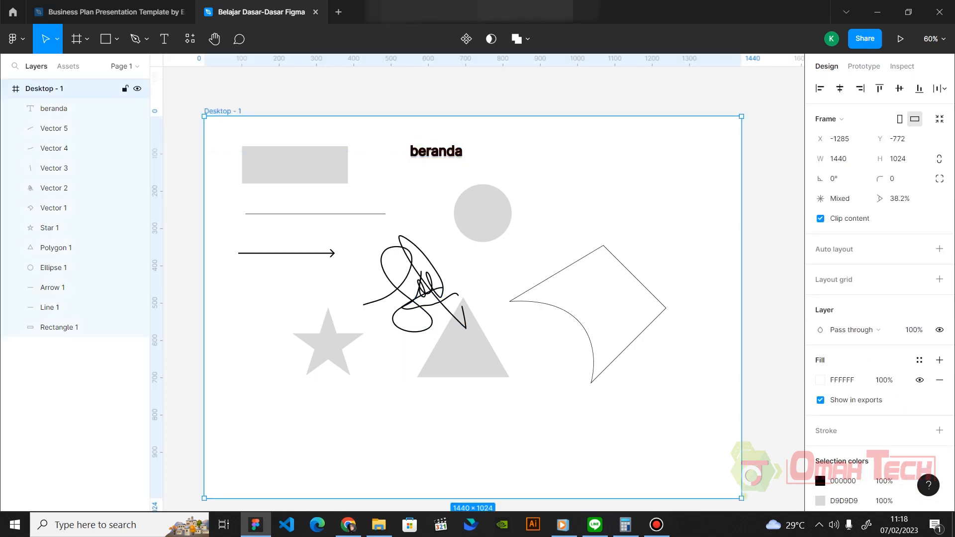
key("Escape")
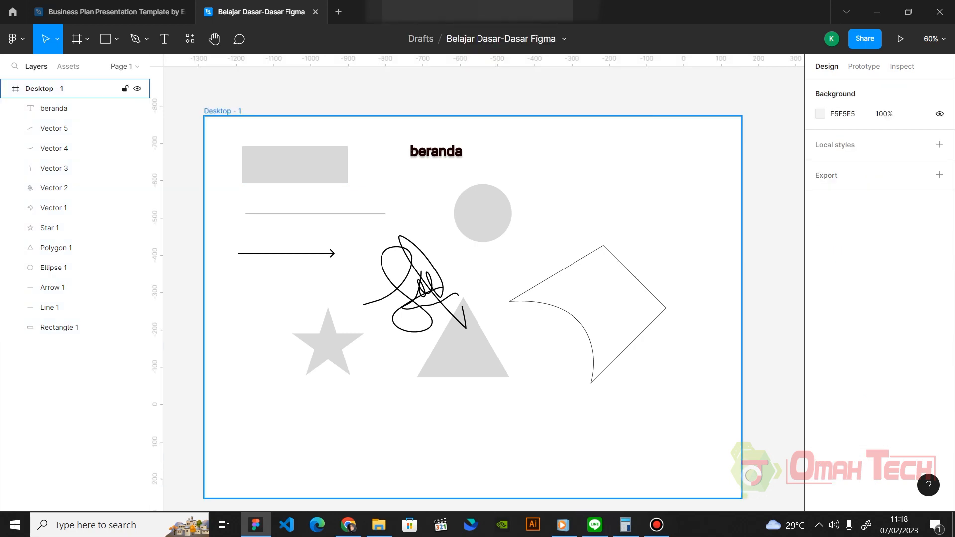
left_click(222, 111)
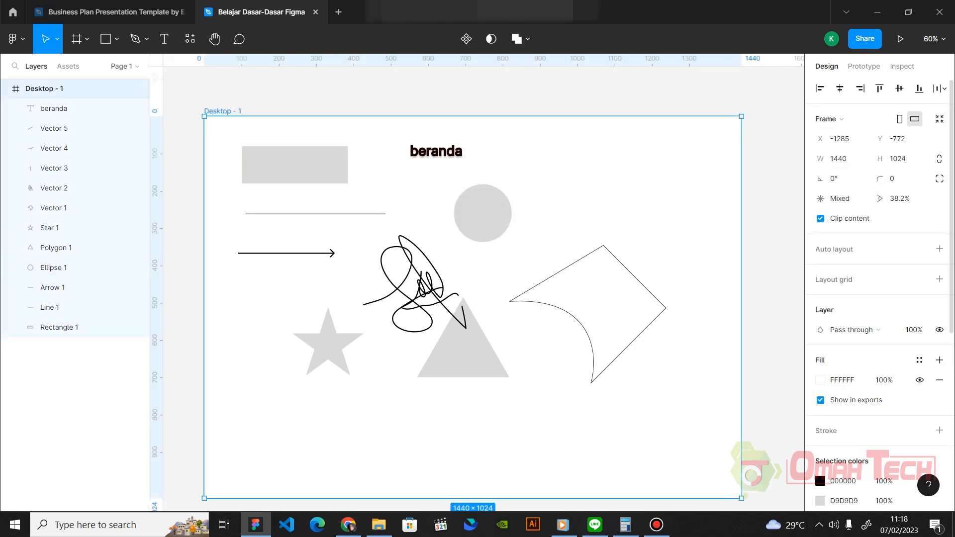
scroll(880, 296, "down", 6)
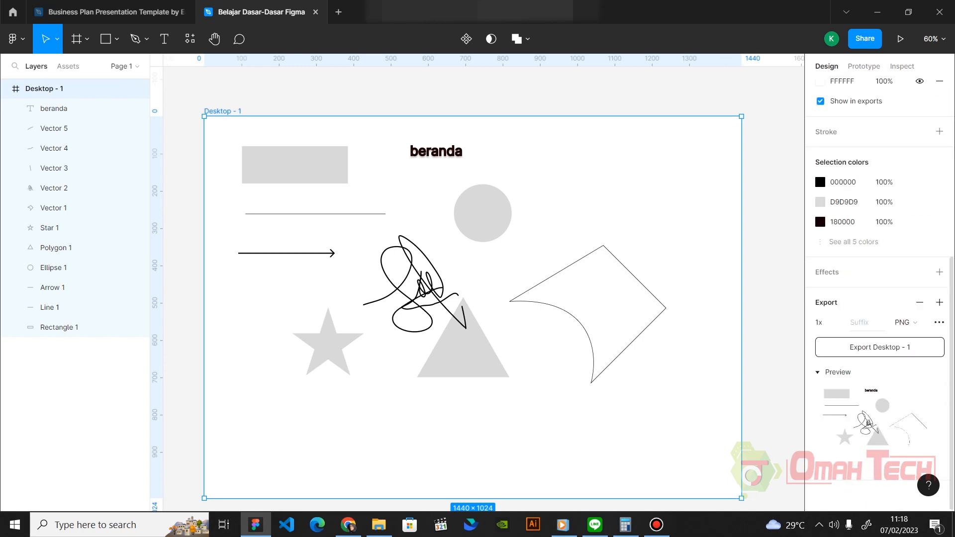
Look through the export file formats, scale choices and additional export settings for the Desktop - 1 frame
left_click(904, 322)
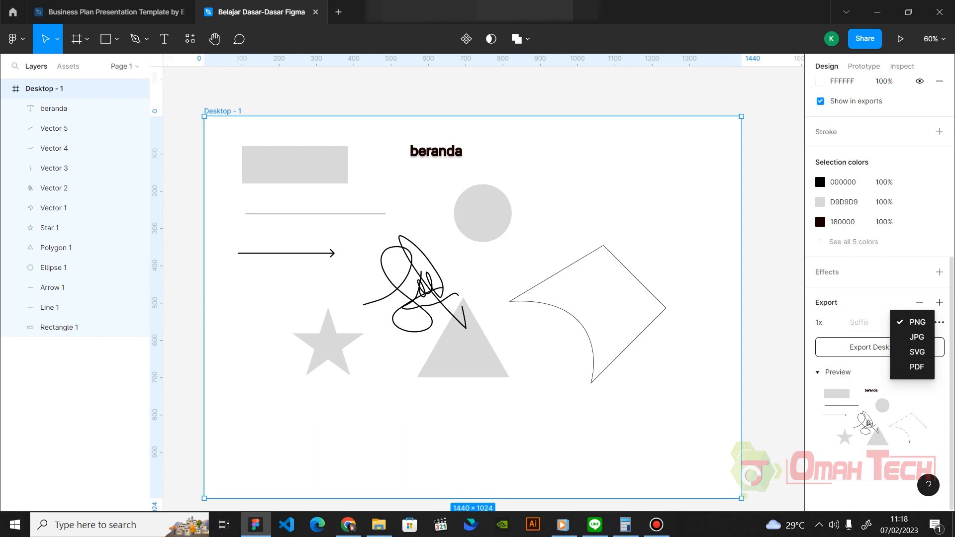
key("Escape")
left_click(837, 323)
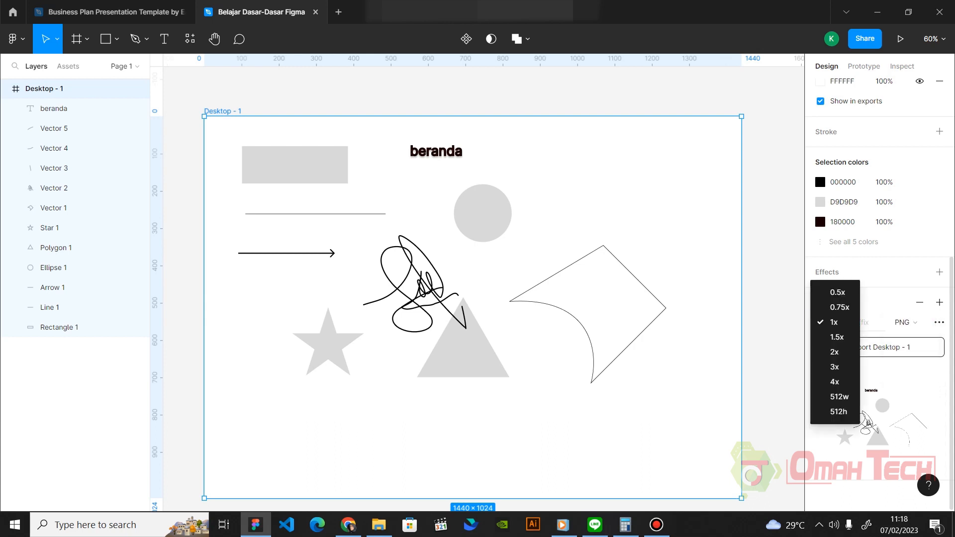
key("Escape")
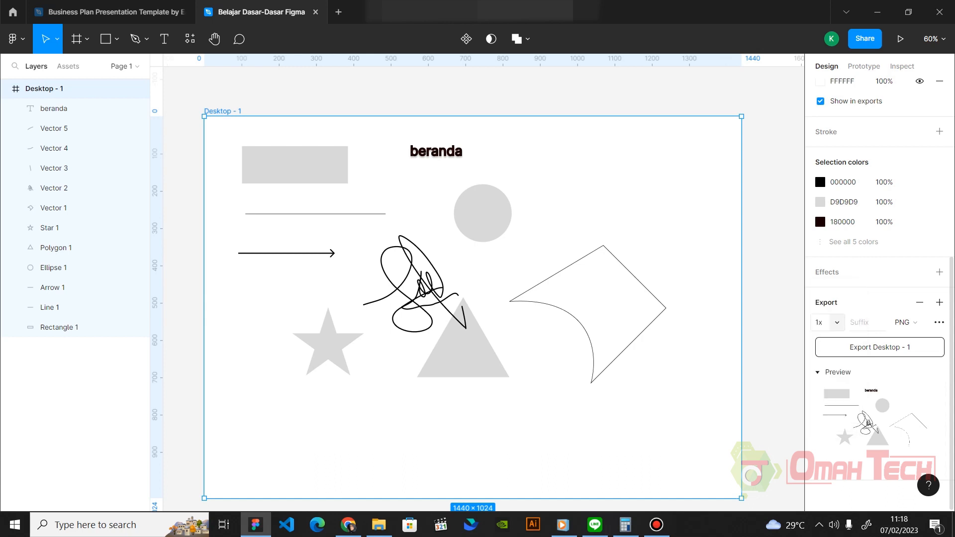
left_click(940, 322)
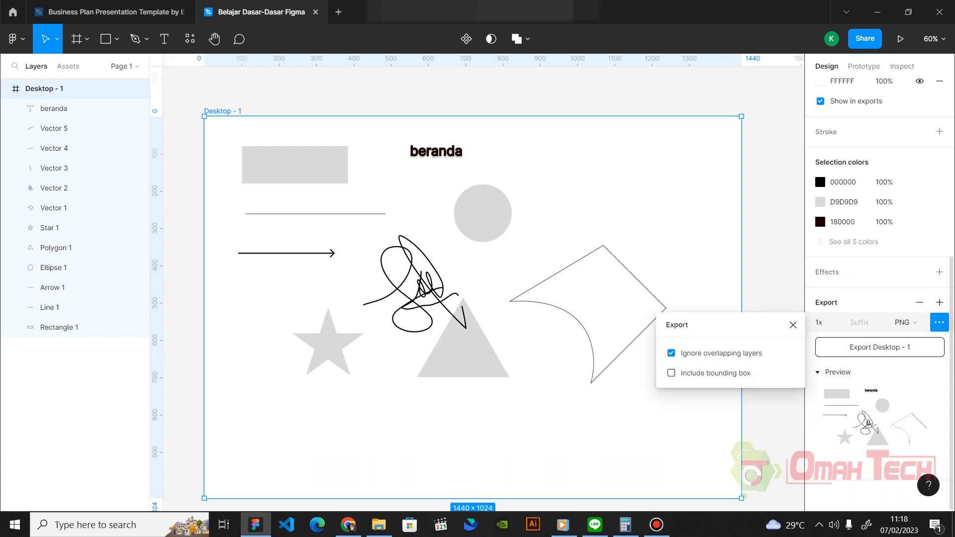
left_click(939, 322)
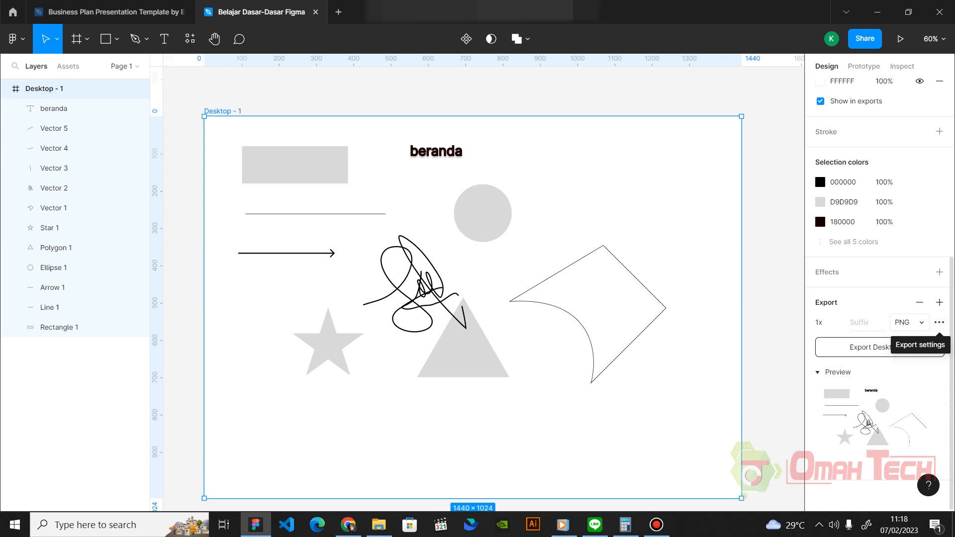
Export the Desktop - 1 frame as a 1x PNG named "Desktop - 1" to the Downloads folder and deselect the frame
left_click(880, 348)
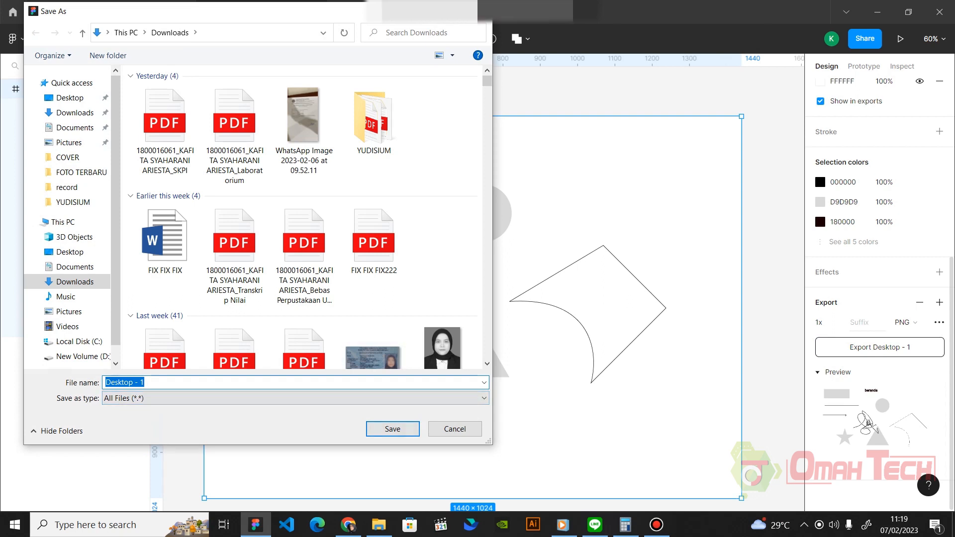
key("Return")
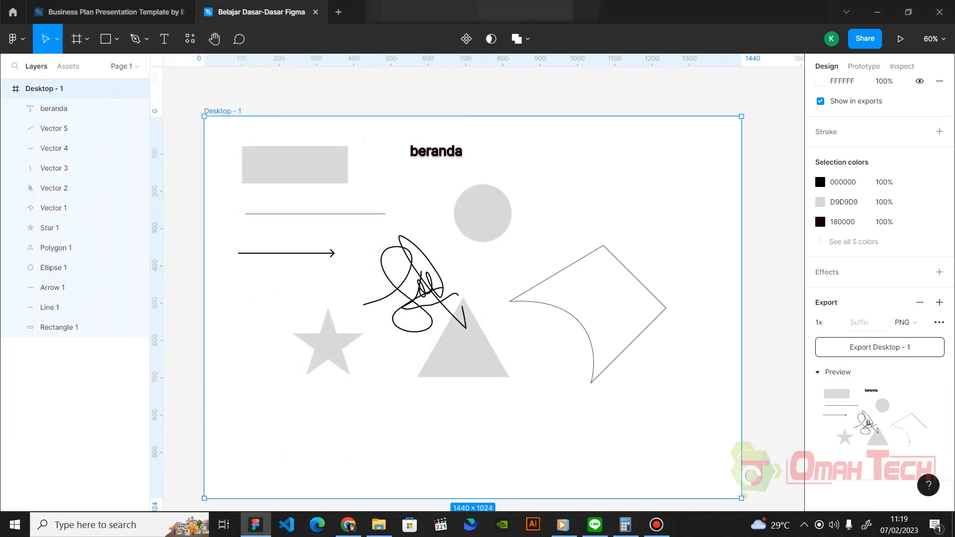
mouse_move(378, 525)
key("Escape")
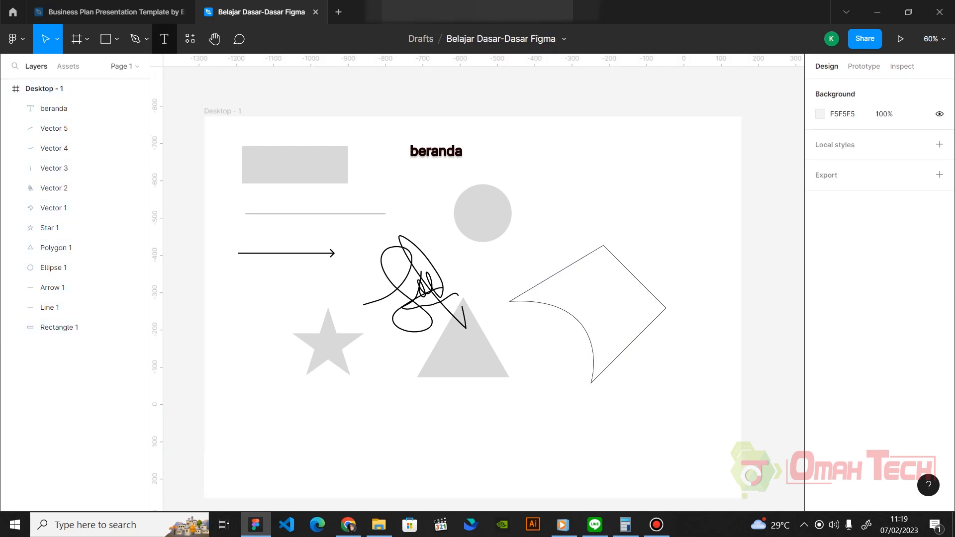
Browse the component library and the recent and community plugins in the resources
left_click(189, 39)
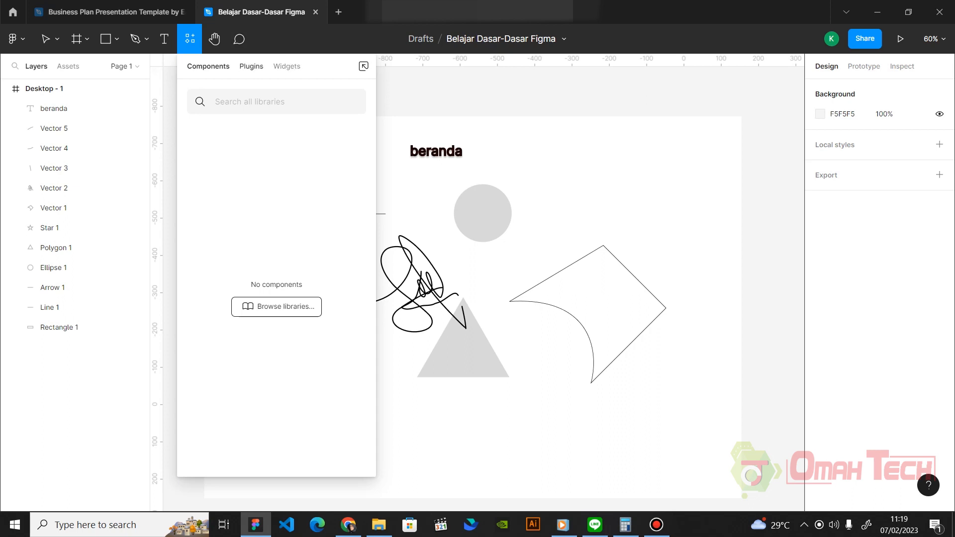
left_click(251, 67)
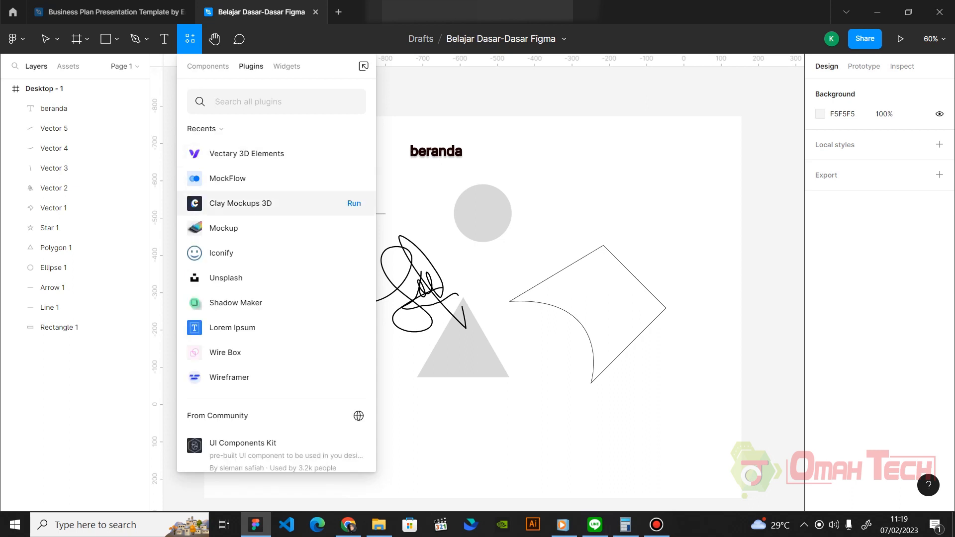
scroll(276, 299, "down", 1)
scroll(277, 299, "up", 1)
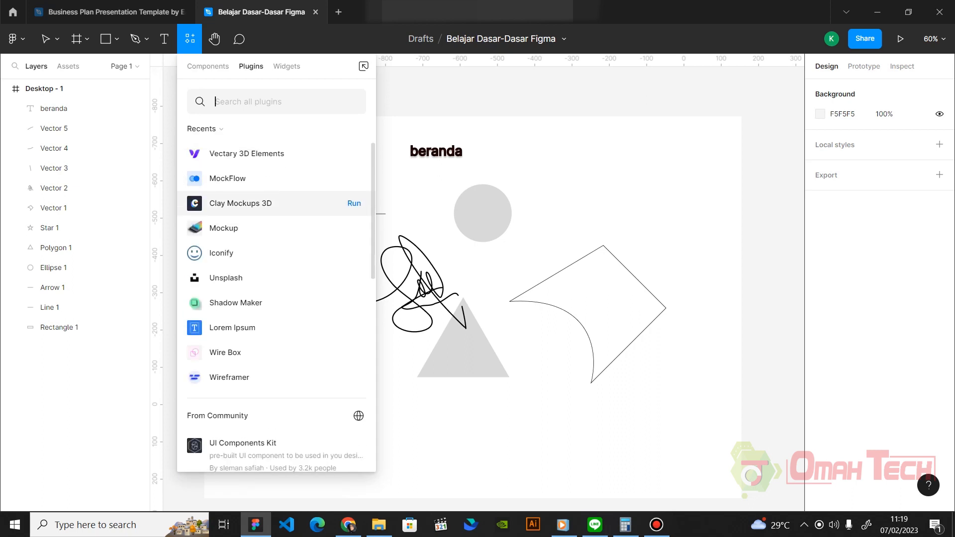
scroll(276, 203, "down", 1)
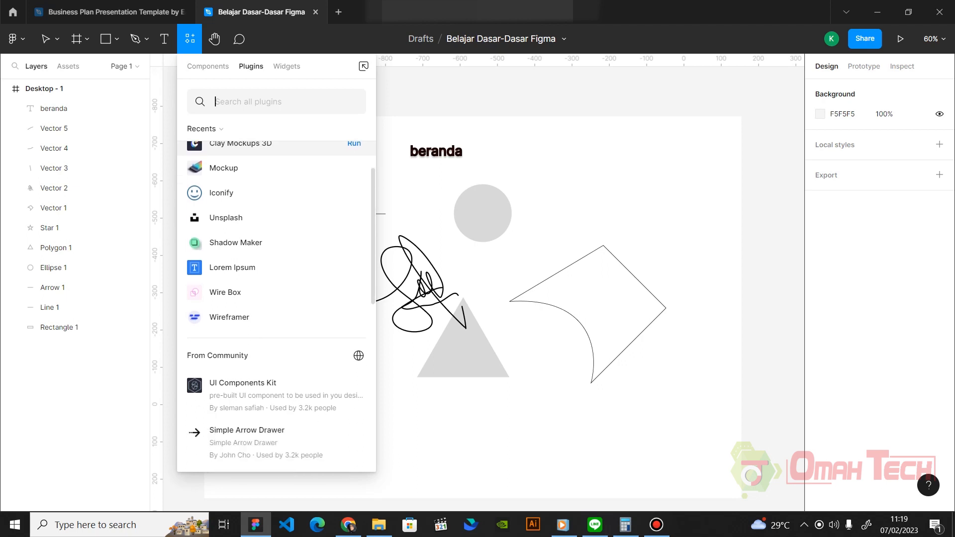
scroll(277, 203, "up", 1)
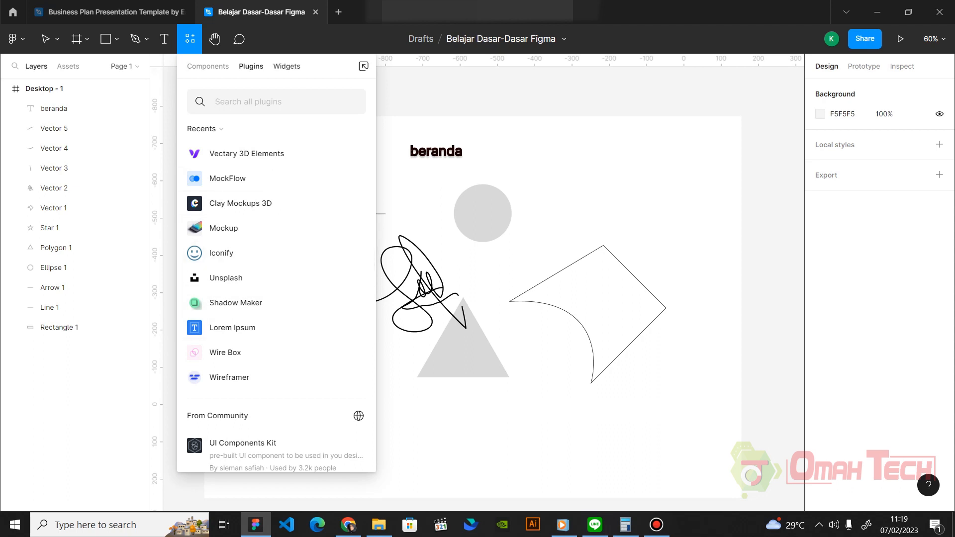
Browse the community widgets offered in the resources
left_click(287, 67)
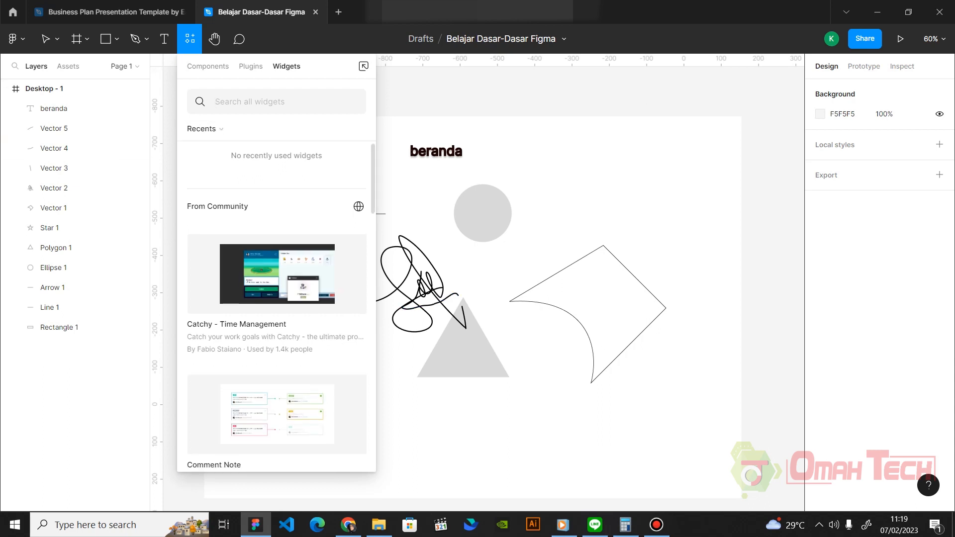
scroll(276, 309, "down", 2)
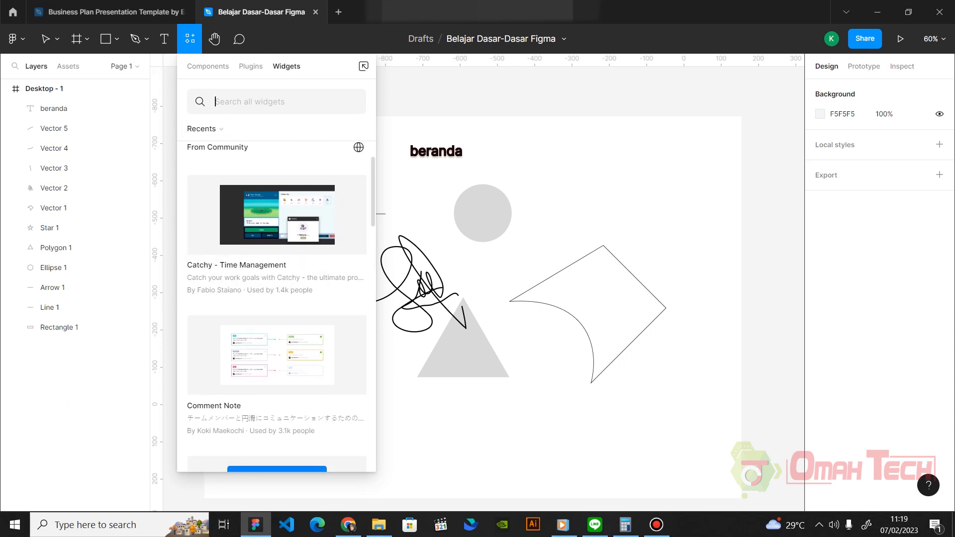
scroll(277, 299, "down", 3)
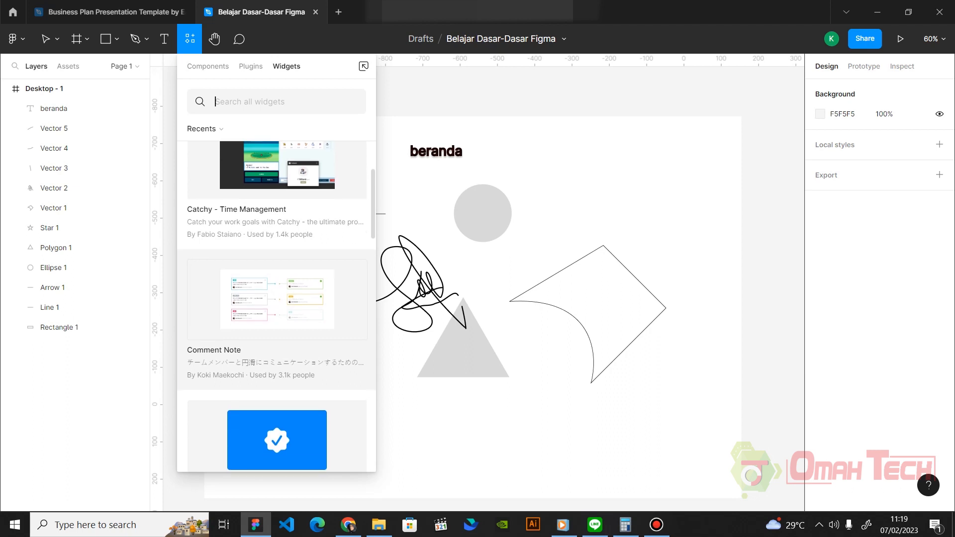
scroll(276, 299, "down", 3)
scroll(277, 299, "up", 7)
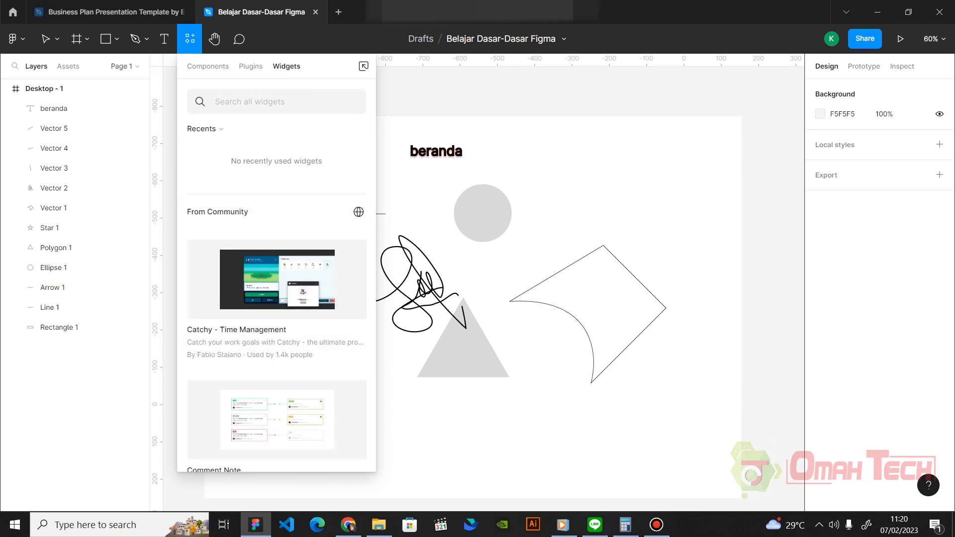
Look across the canvas horizontally around the Desktop - 1 frame with the Hand tool active
left_click(215, 38)
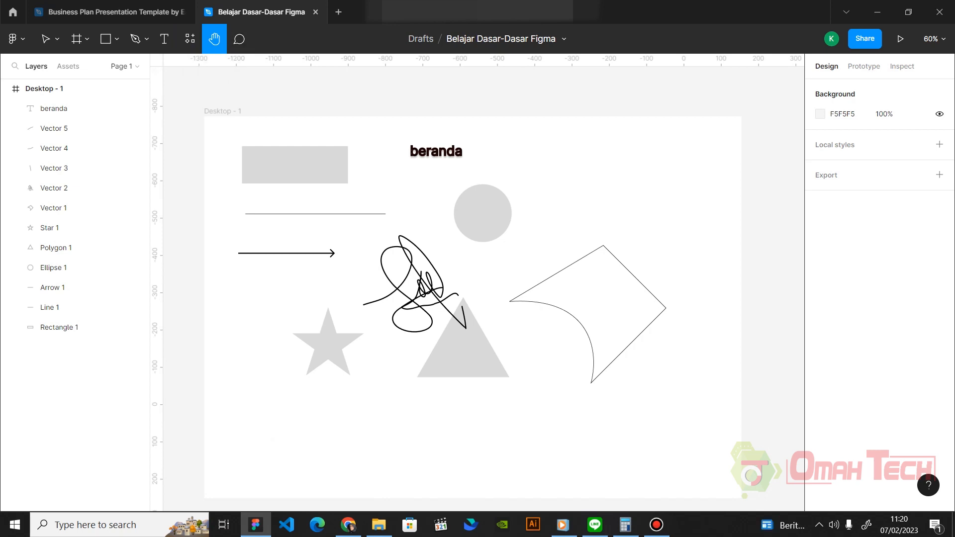
scroll(478, 283, "right", 5)
scroll(478, 283, "left", 6)
scroll(477, 283, "right", 14)
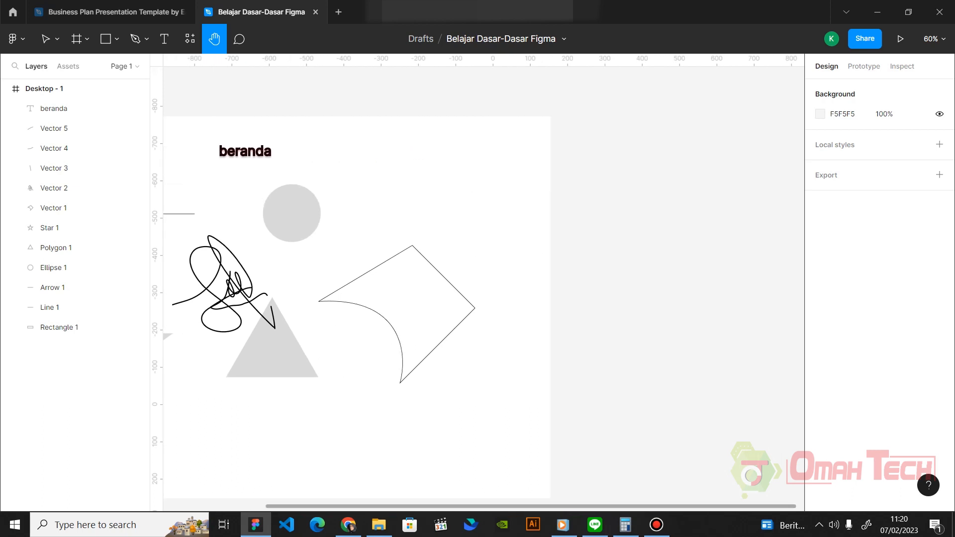
scroll(478, 283, "left", 16)
scroll(478, 283, "right", 1)
scroll(477, 282, "right", 7)
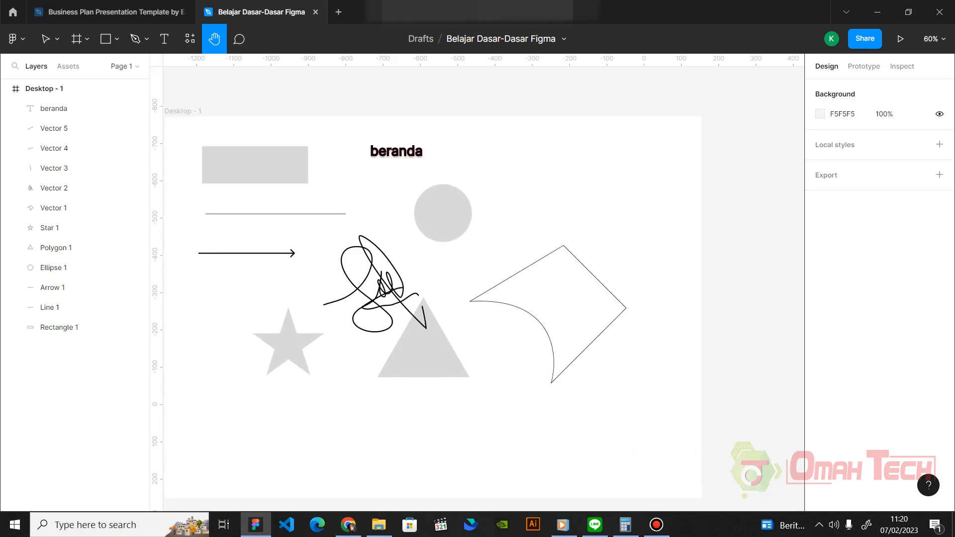
scroll(478, 282, "left", 3)
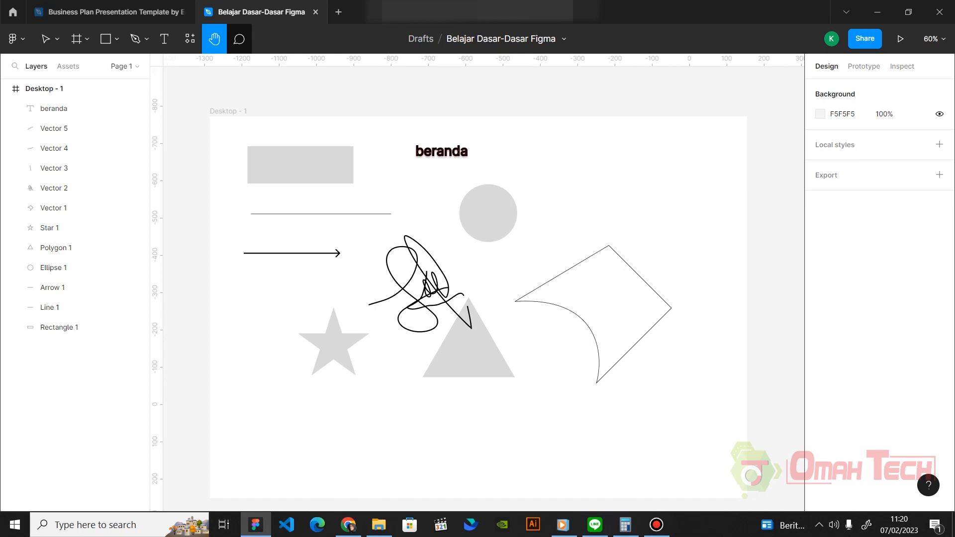
Post a comment on the grey rectangle reading "Ini kurang nih", with a mention of the own account and a scream emoji
key("c")
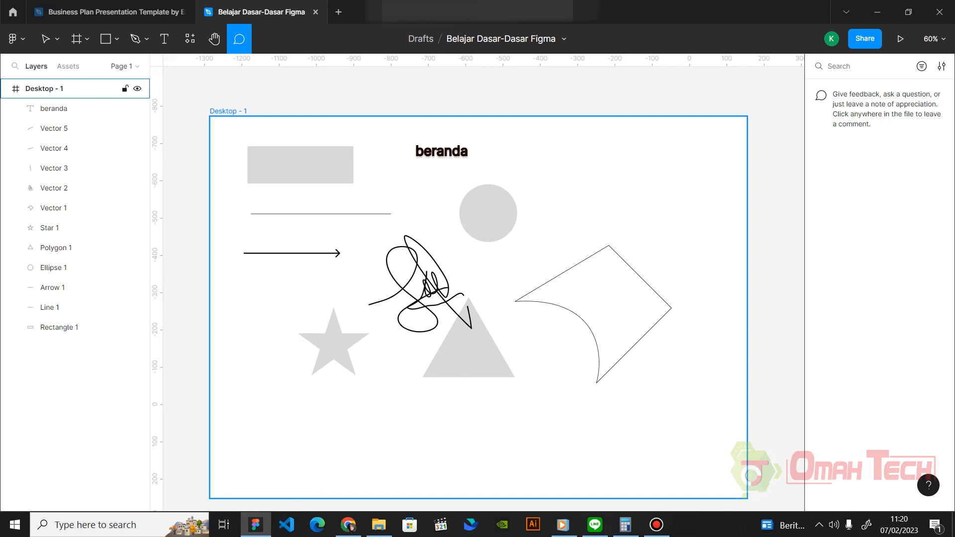
key("Escape")
left_click(320, 157)
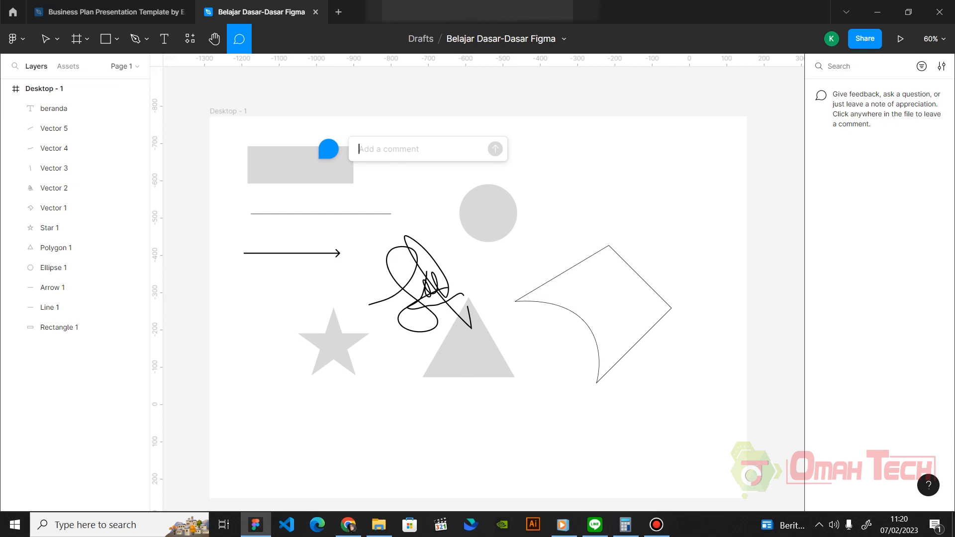
type("Ini kurang nih")
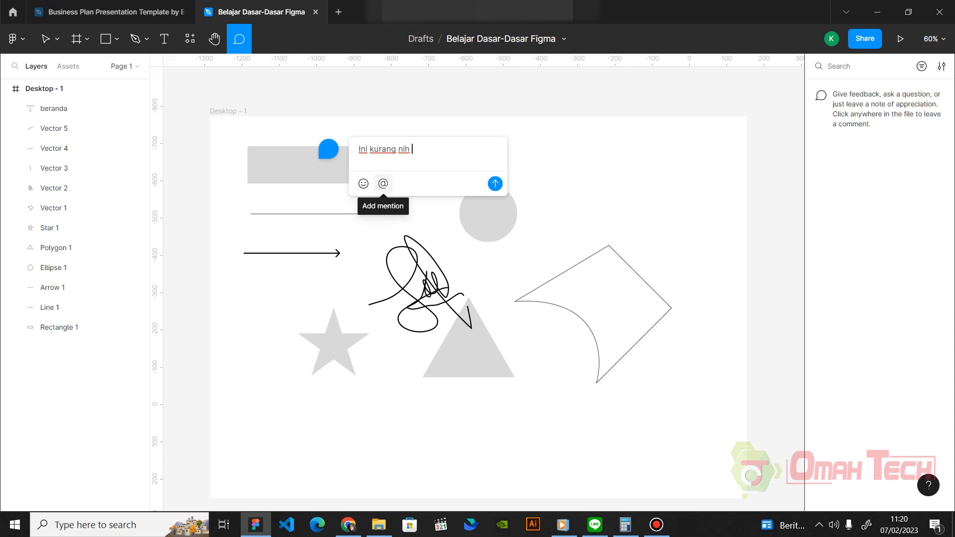
left_click(383, 184)
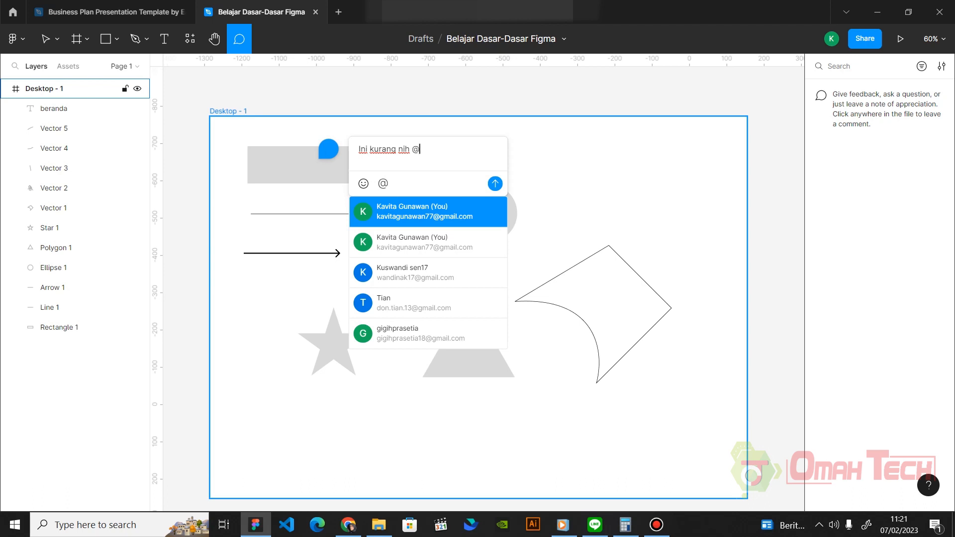
key("Return")
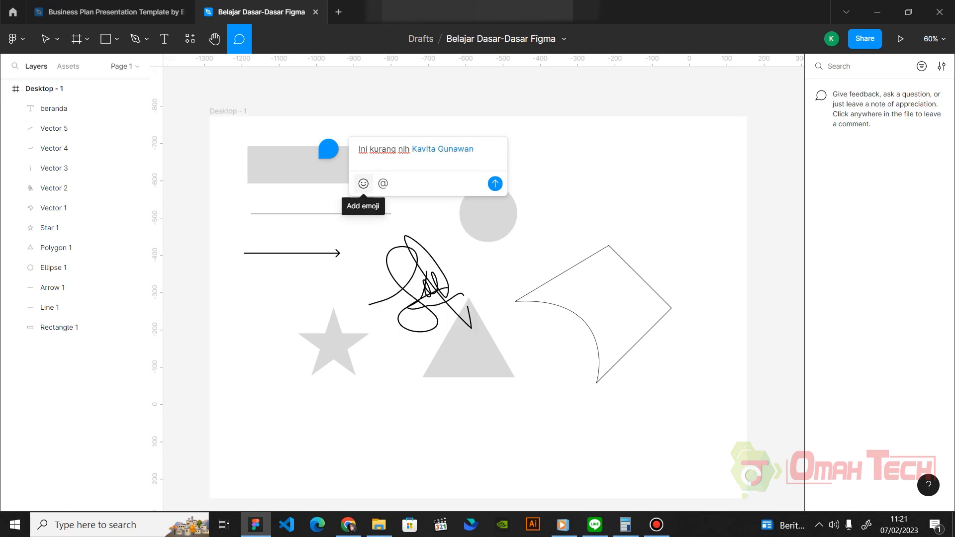
left_click(364, 183)
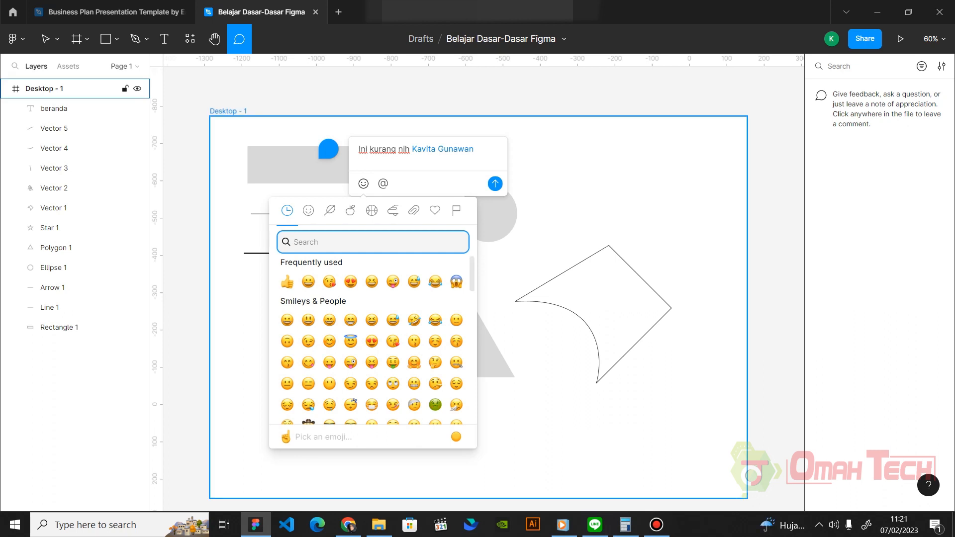
left_click(456, 281)
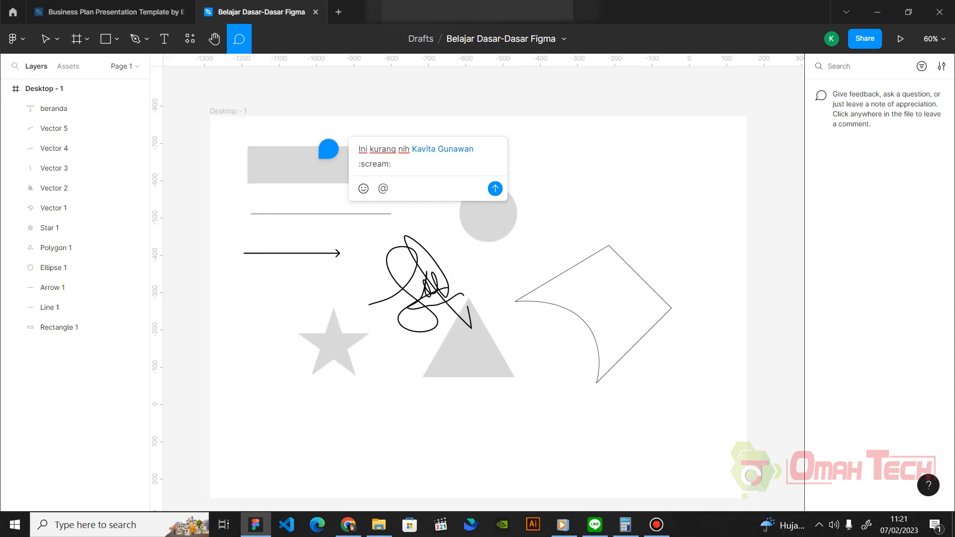
key("Return")
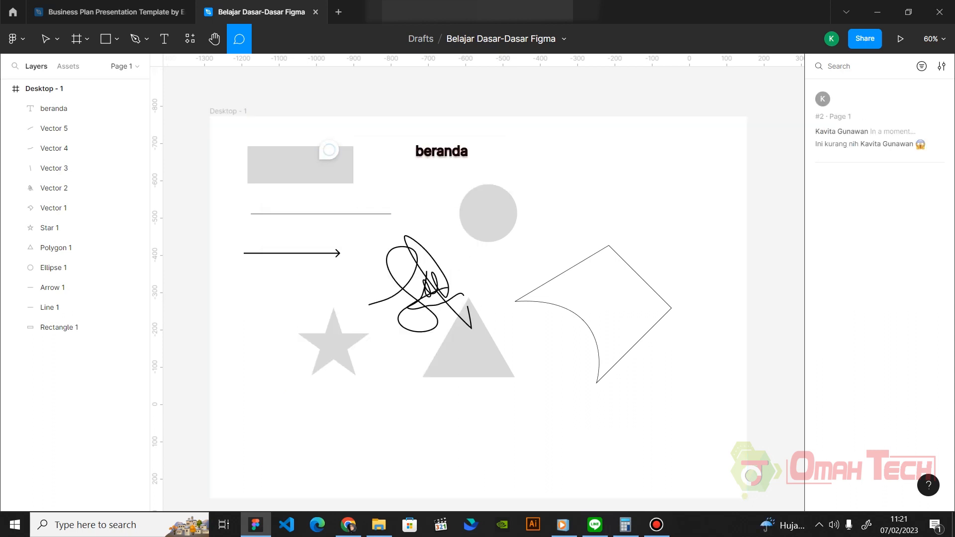
key("Escape")
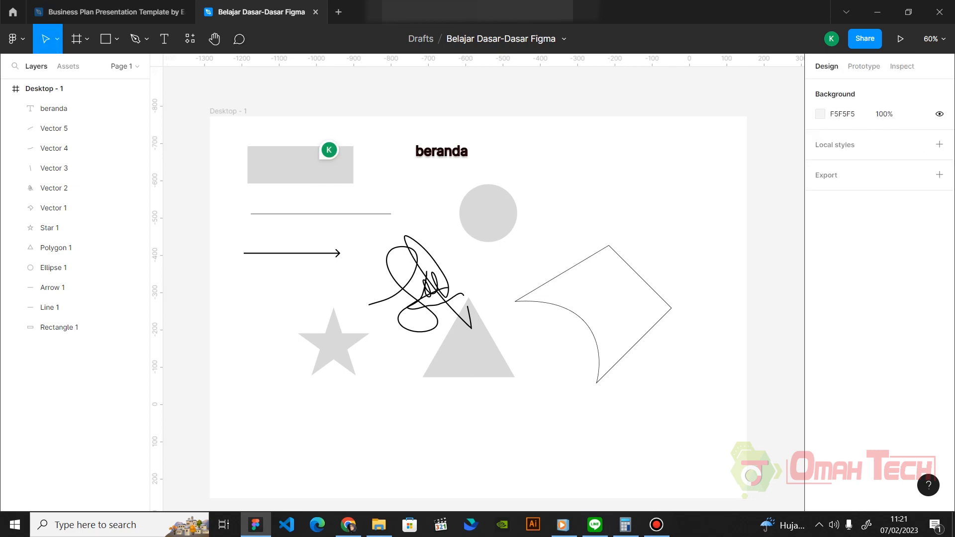
View the rectangle's comment thread and its entry in the file's comment list, and close them
mouse_move(328, 149)
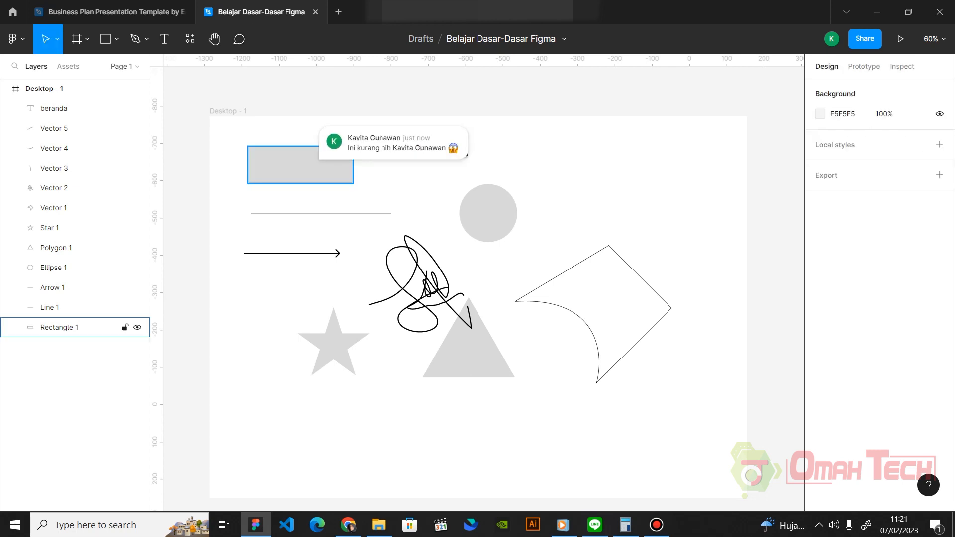
left_click(329, 149)
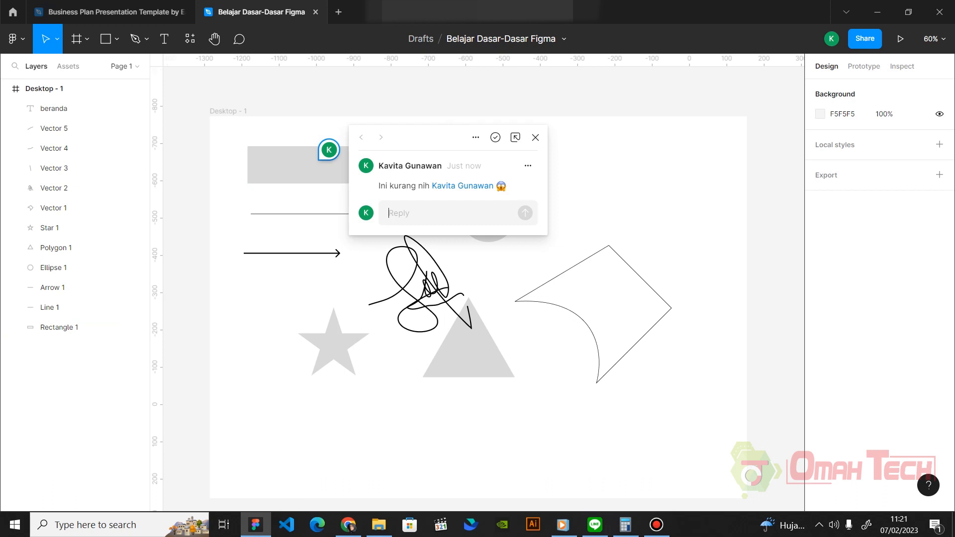
left_click(239, 38)
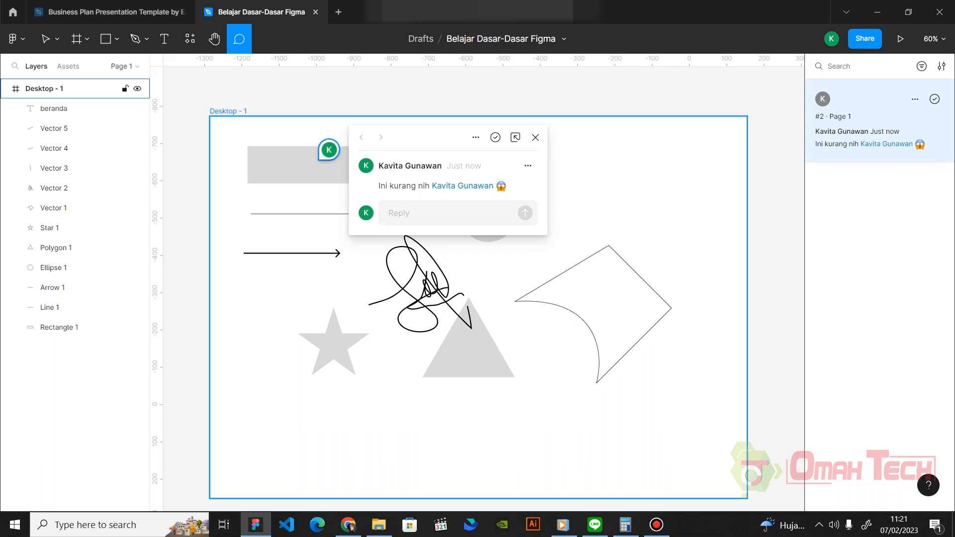
key("Escape")
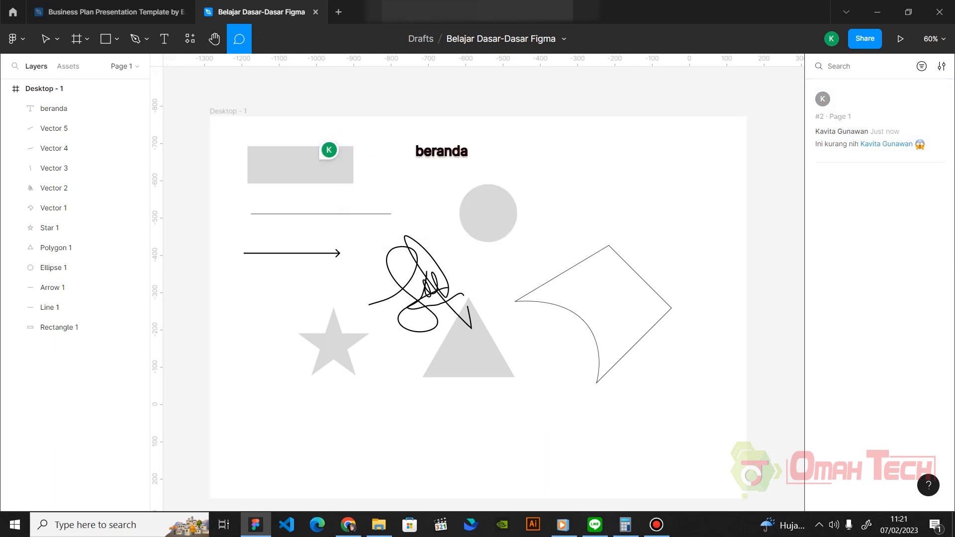
key("Escape")
Open the file name for editing and close it without entering a new name
left_click(501, 39)
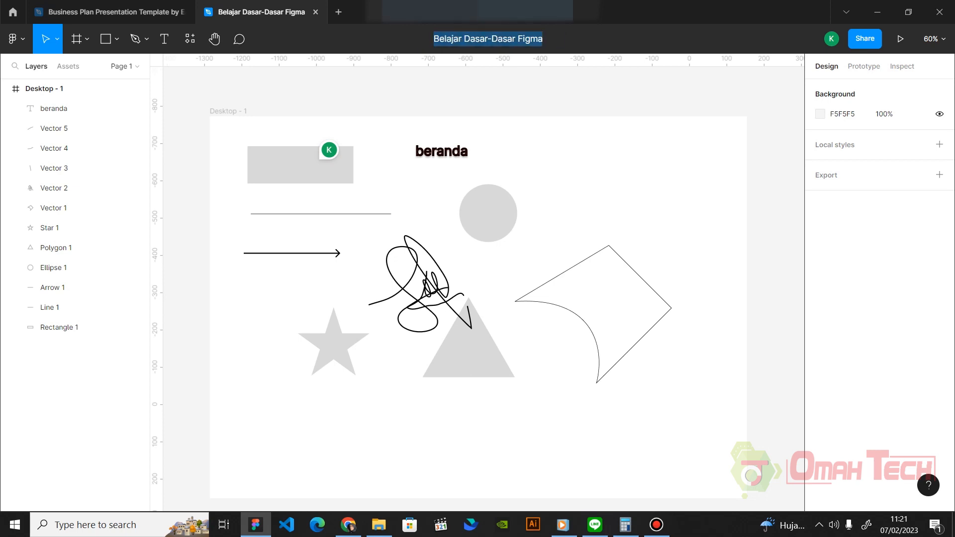
key("Escape")
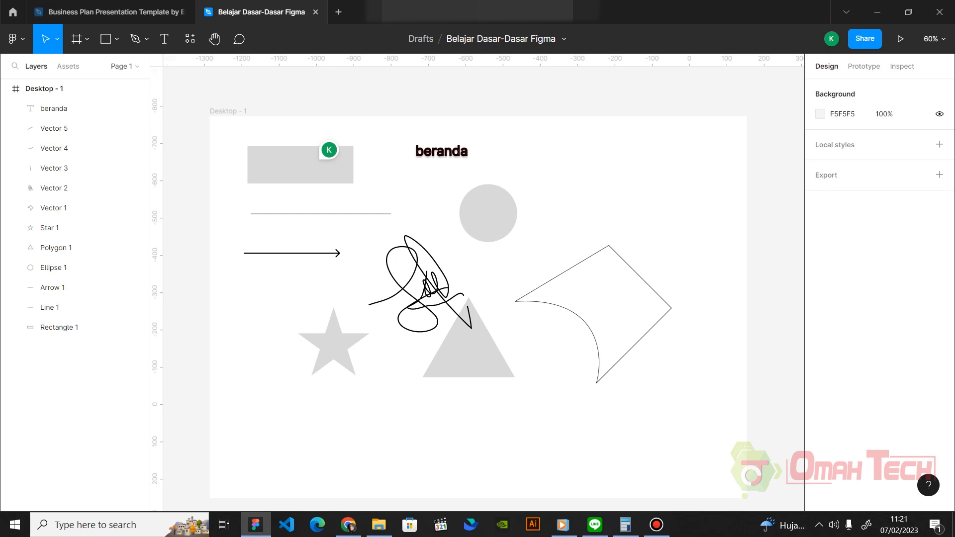
left_click(501, 38)
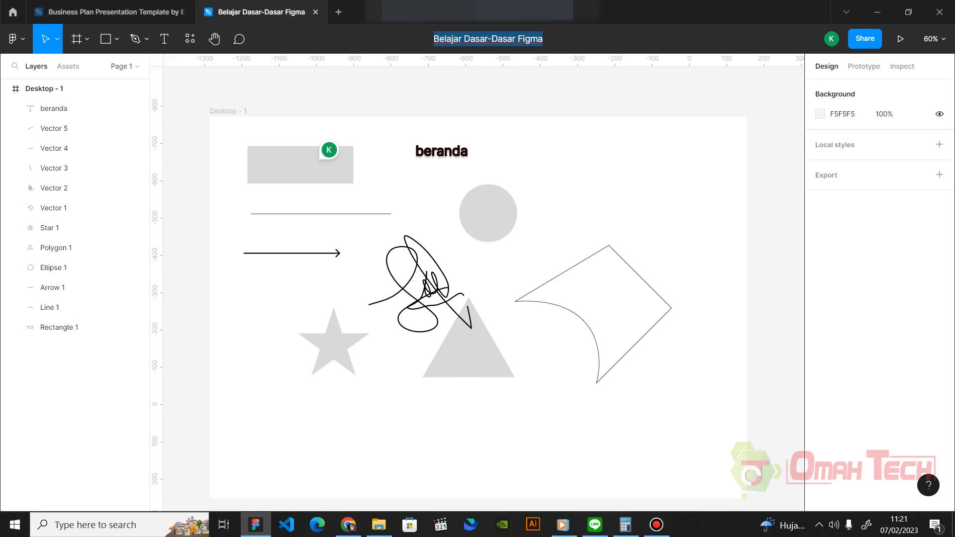
key("Return")
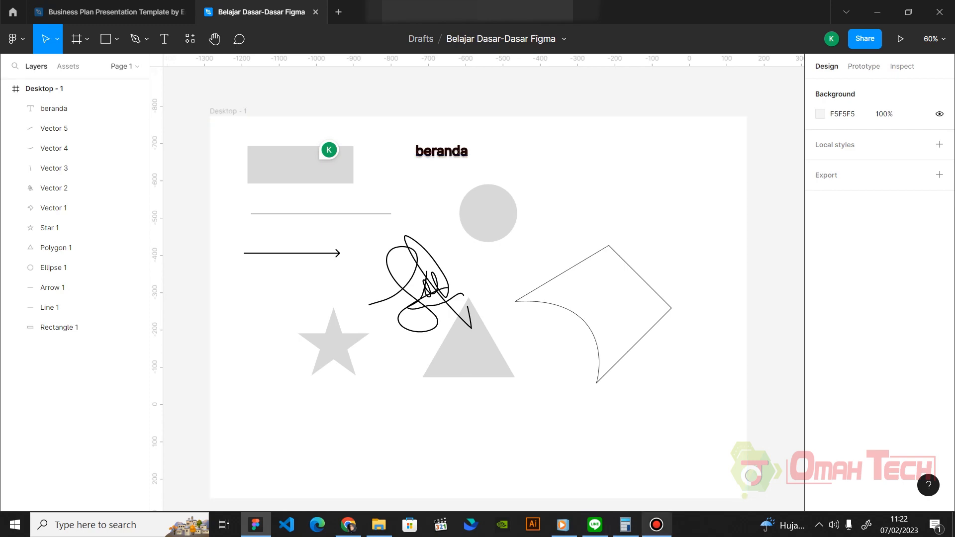
Bring up the prototype settings for the page
mouse_move(656, 525)
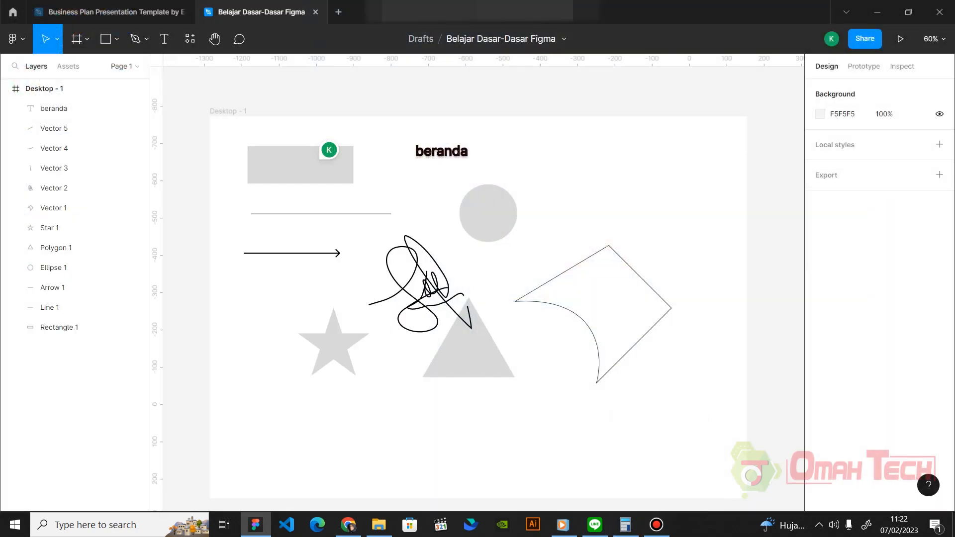
left_click(864, 66)
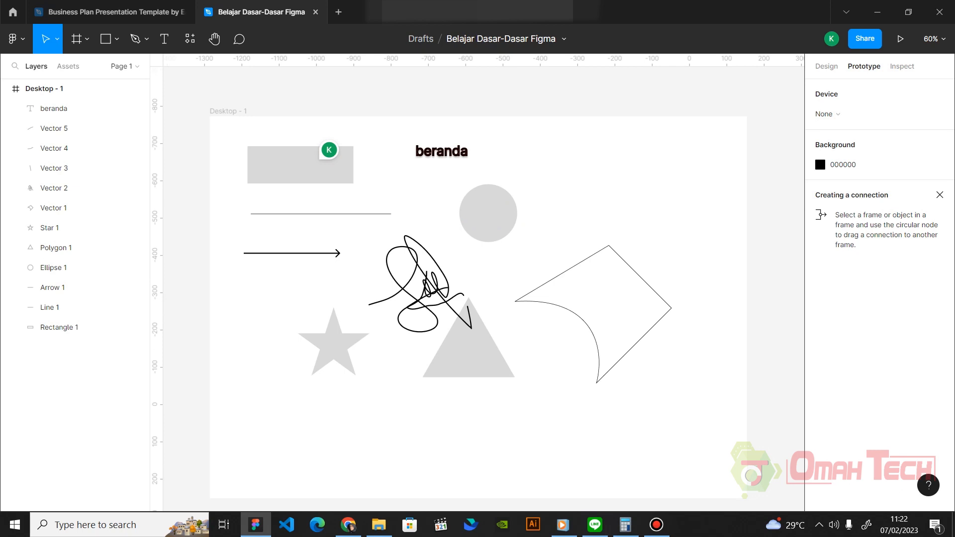
scroll(581, 234, "down", 3)
scroll(588, 235, "up", 3)
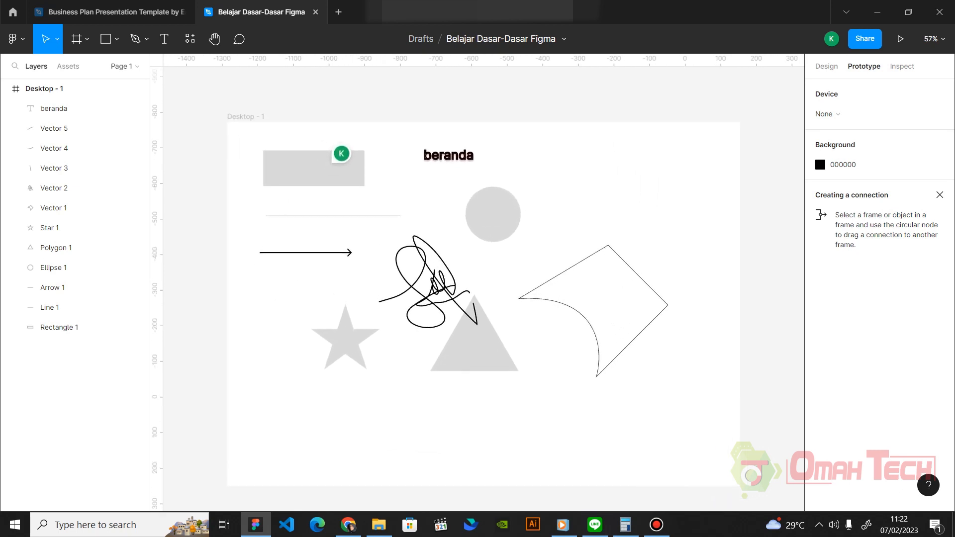
scroll(491, 271, "right", 1)
scroll(491, 271, "down", 2)
scroll(490, 271, "up", 1)
Inspect the page's code, checking the available code languages and switching between the list and code displays
left_click(902, 66)
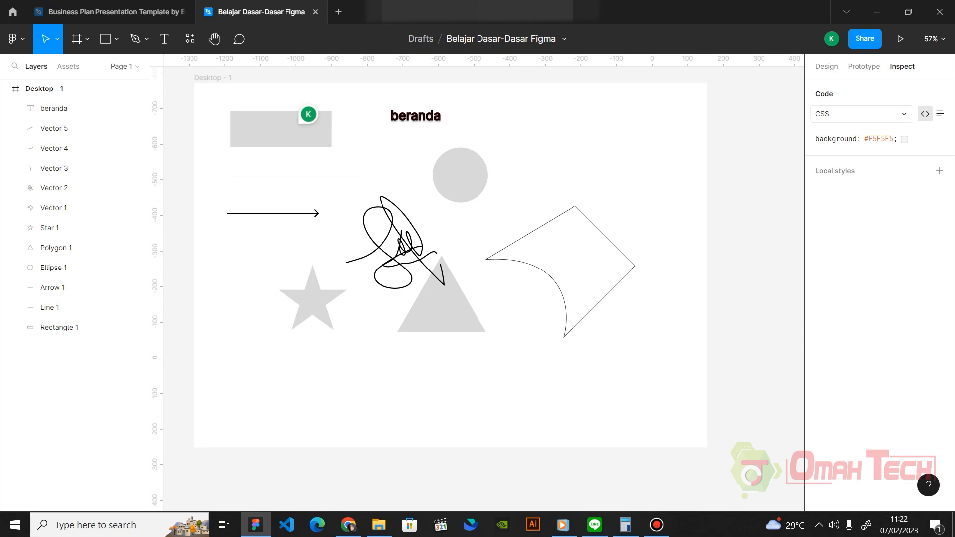
left_click(835, 114)
left_click(837, 114)
left_click(835, 114)
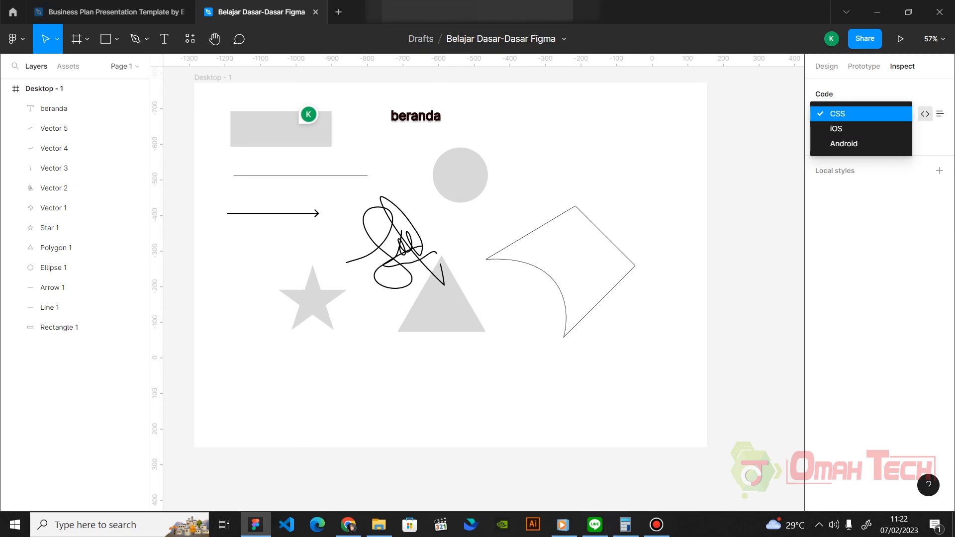
key("Escape")
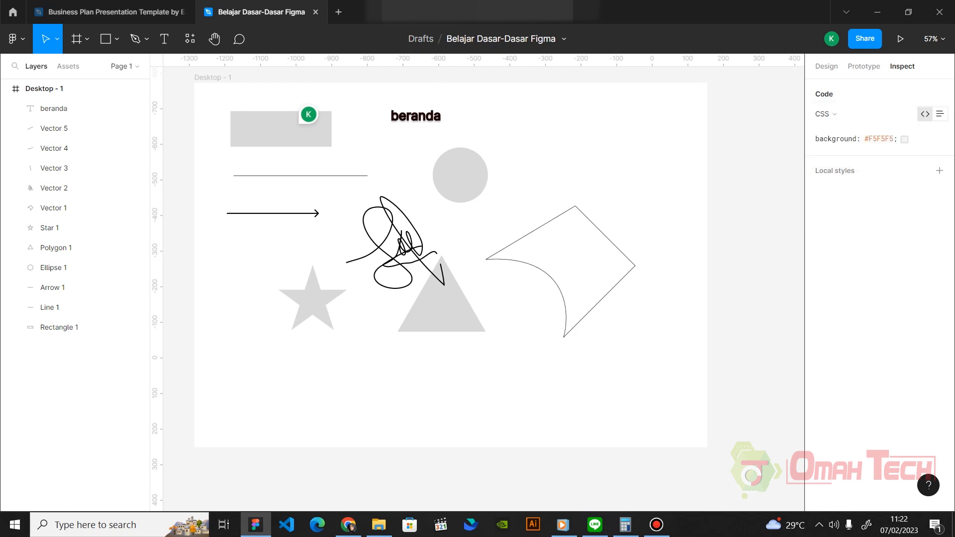
left_click(939, 114)
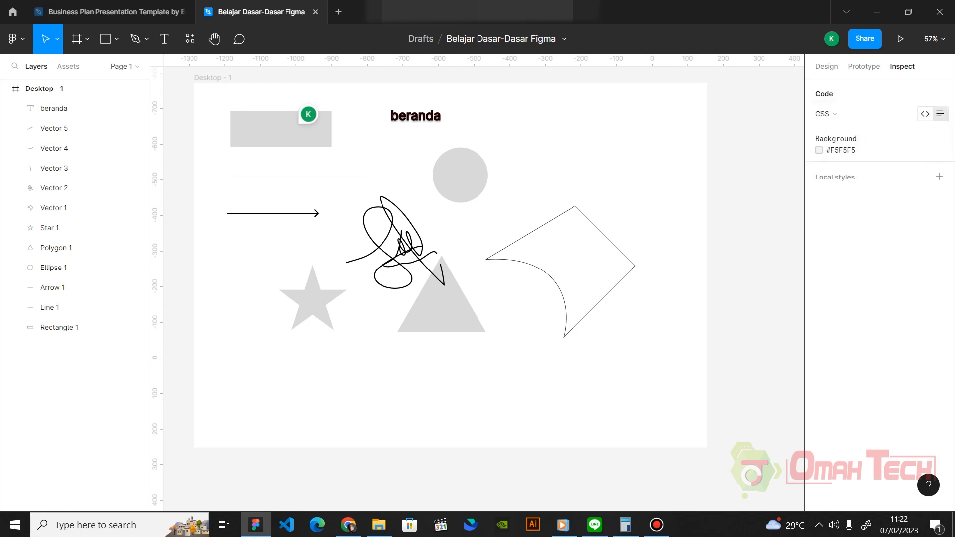
left_click(924, 114)
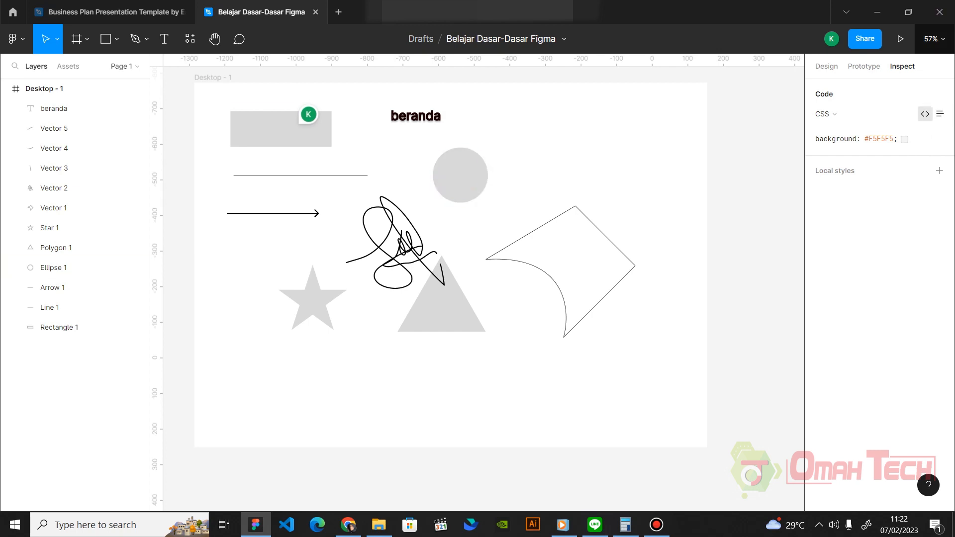
View the file's sharing settings and close them without inviting anyone
left_click(865, 39)
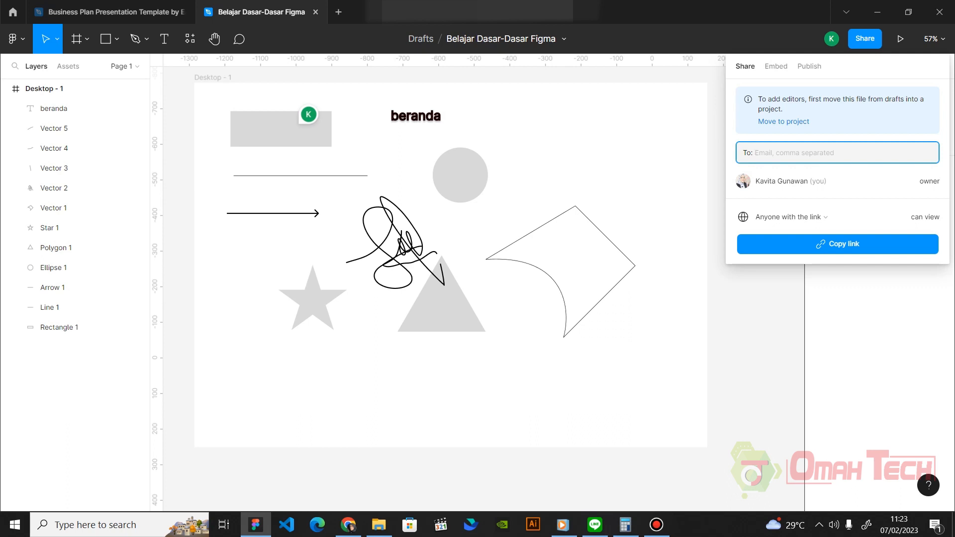
key("Escape")
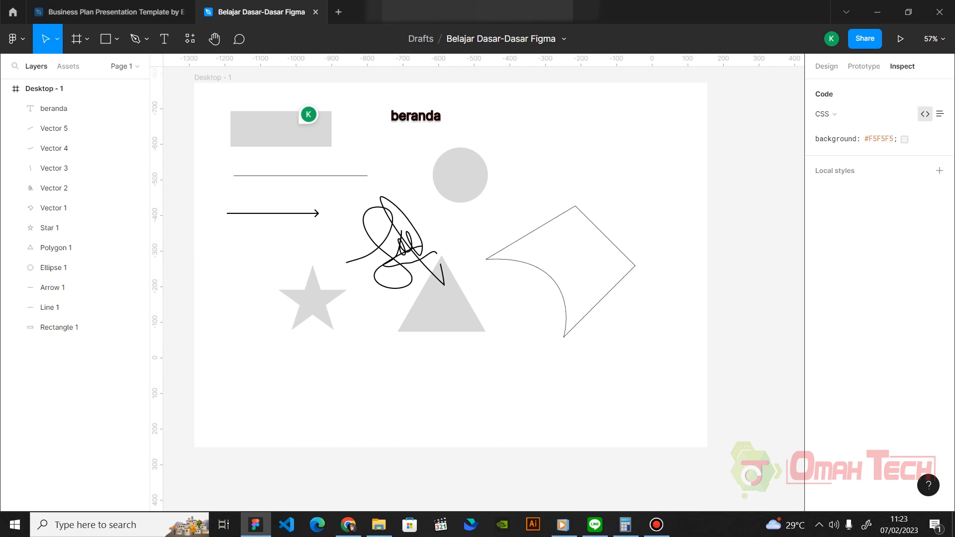
Present the Desktop - 1 frame as a prototype and close the Business Plan Presentation Template file
left_click(213, 78)
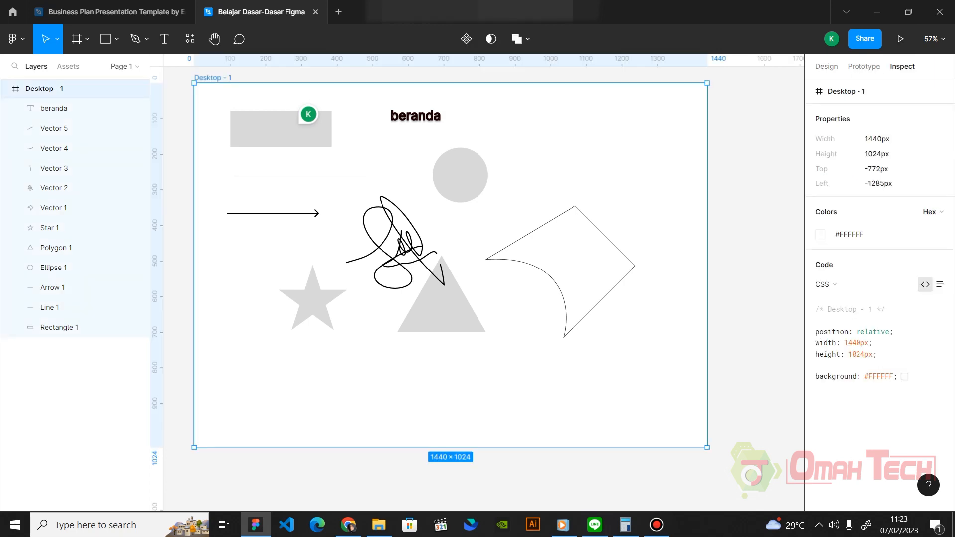
left_click(900, 39)
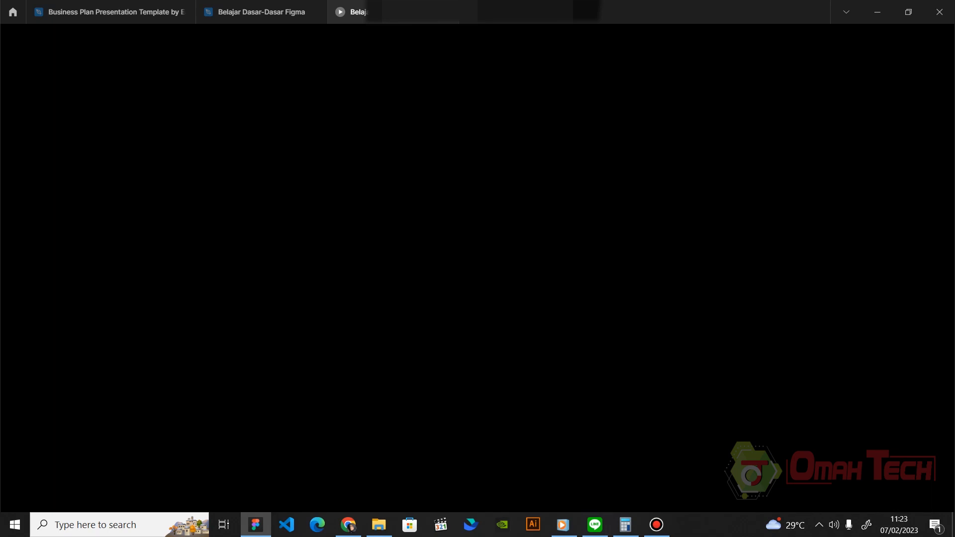
left_click(183, 12)
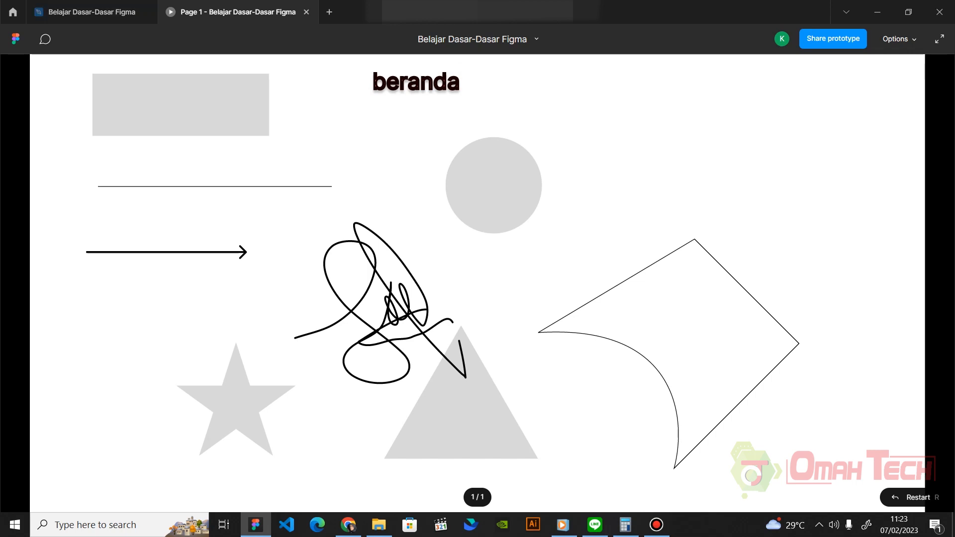
Try the Fit to screen and Fit width scalings in the prototype presentation, and set it to Fill screen
left_click(899, 39)
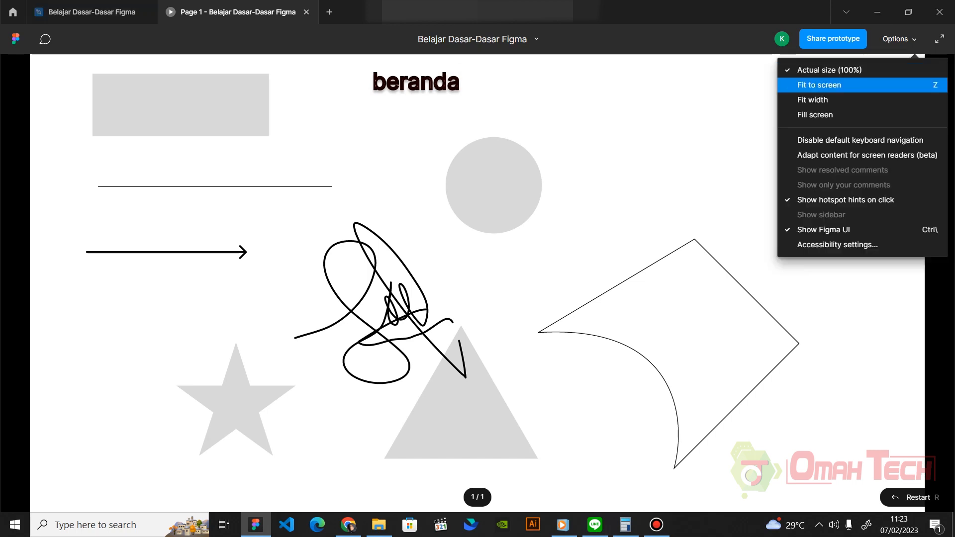
left_click(819, 85)
left_click(898, 39)
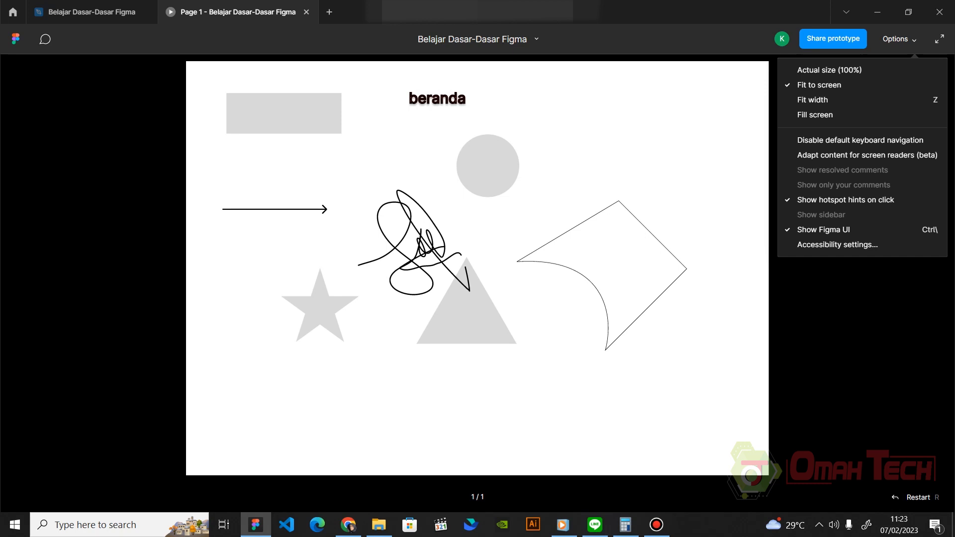
left_click(816, 99)
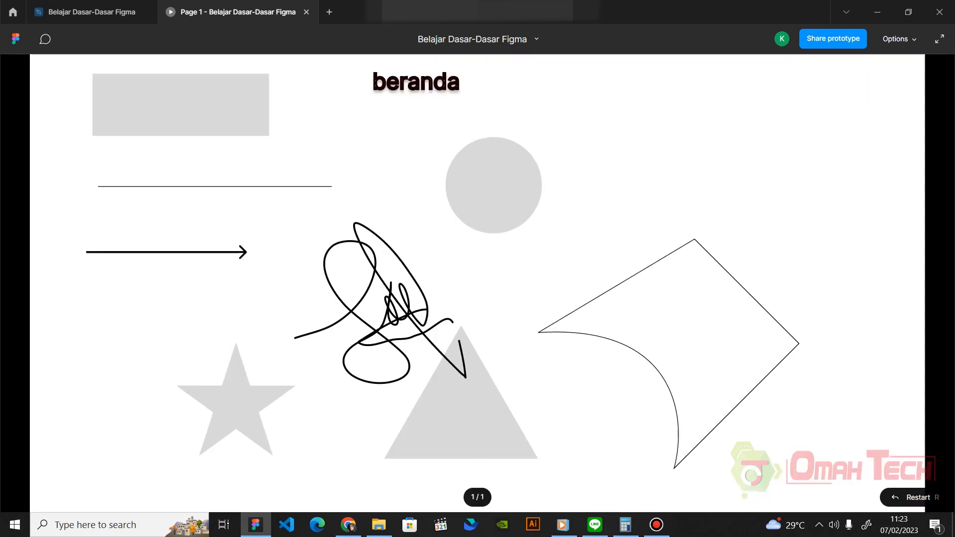
left_click(899, 39)
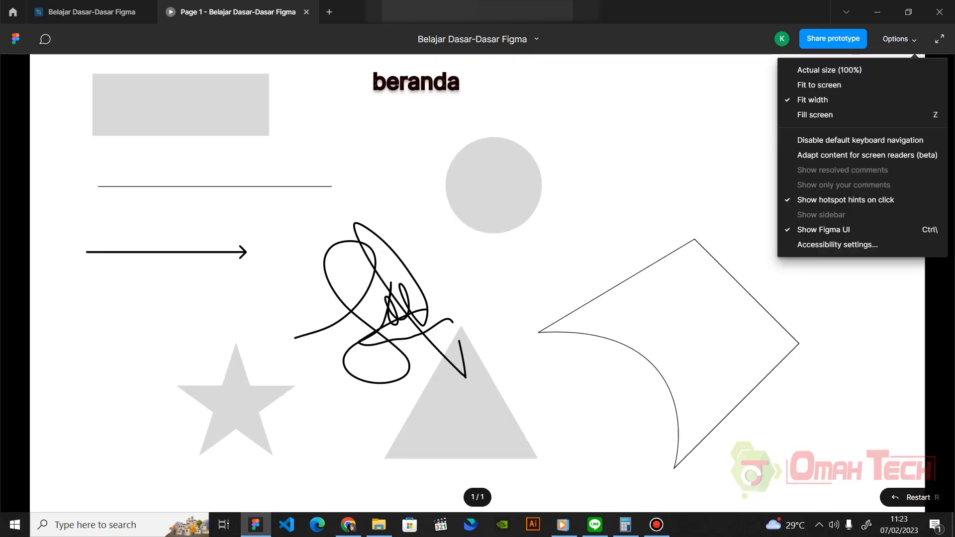
left_click(816, 114)
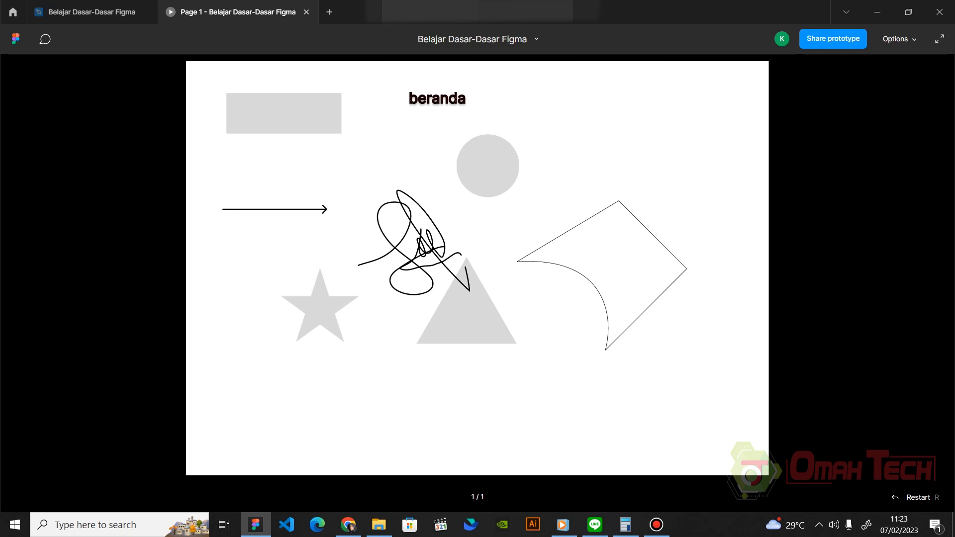
left_click(899, 39)
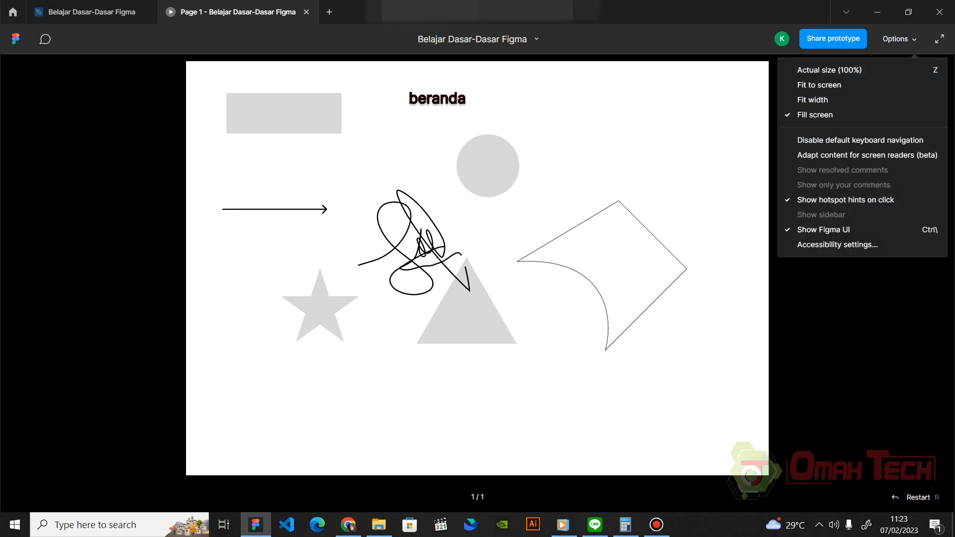
Return to the design file and view the Desktop - 1 frame's prototype and design properties
left_click(92, 12)
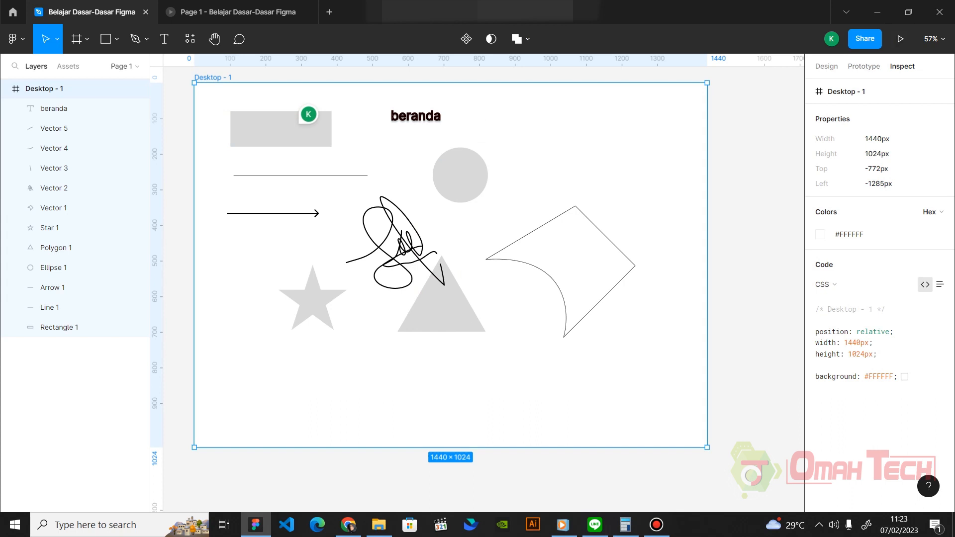
mouse_move(831, 39)
left_click(864, 66)
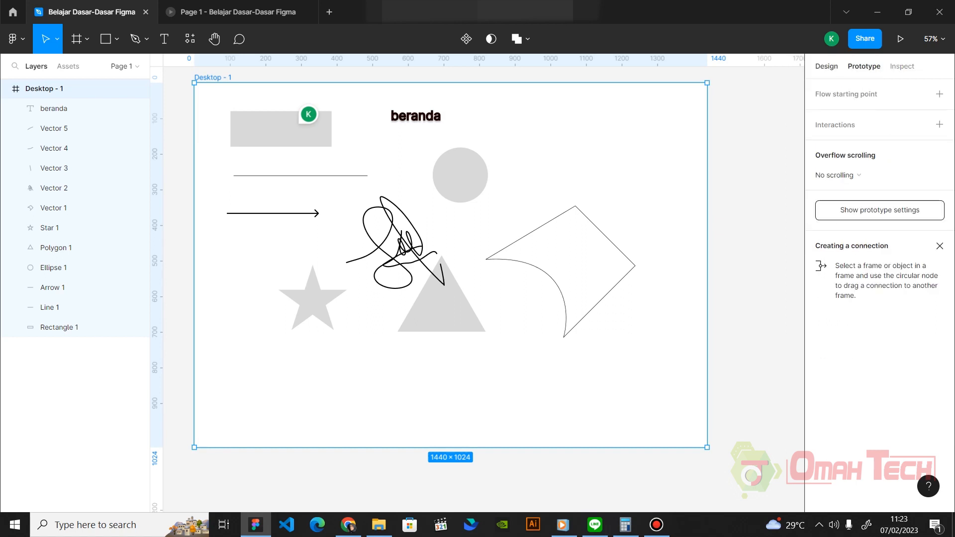
left_click(827, 66)
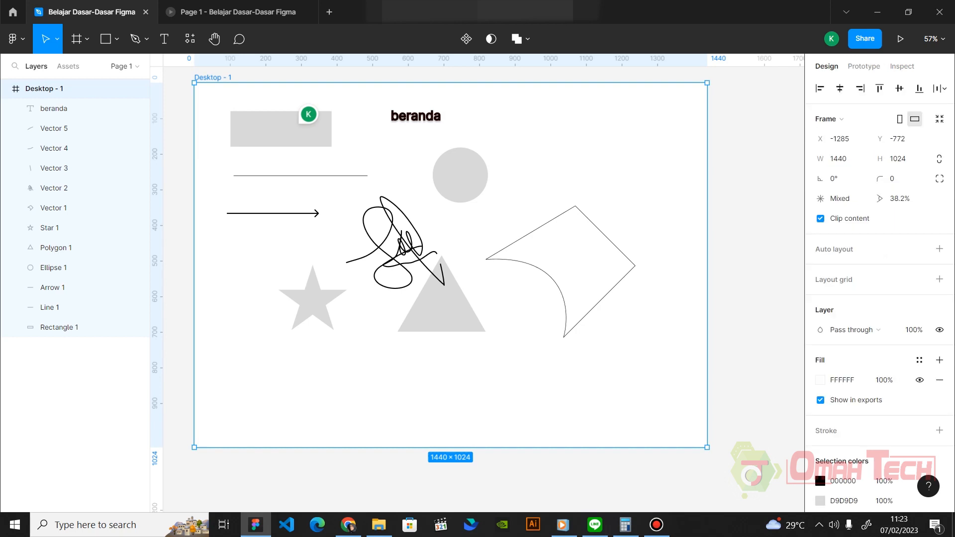
Deselect the frame and view the page's prototype settings and design properties
key("Escape")
scroll(483, 283, "left", 2)
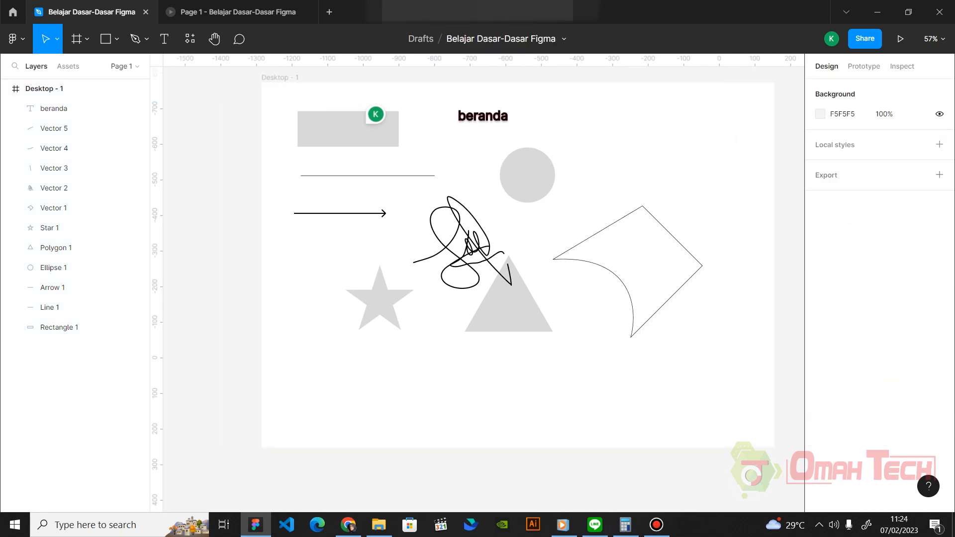
scroll(482, 283, "right", 1)
scroll(482, 284, "up", 2)
scroll(483, 284, "down", 2)
scroll(483, 284, "up", 1)
scroll(483, 284, "up", 1)
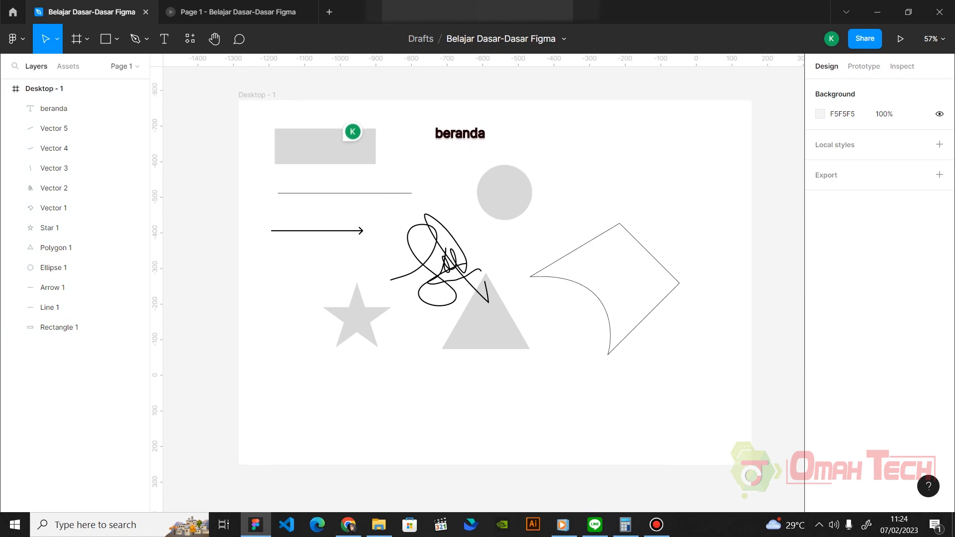
left_click(864, 66)
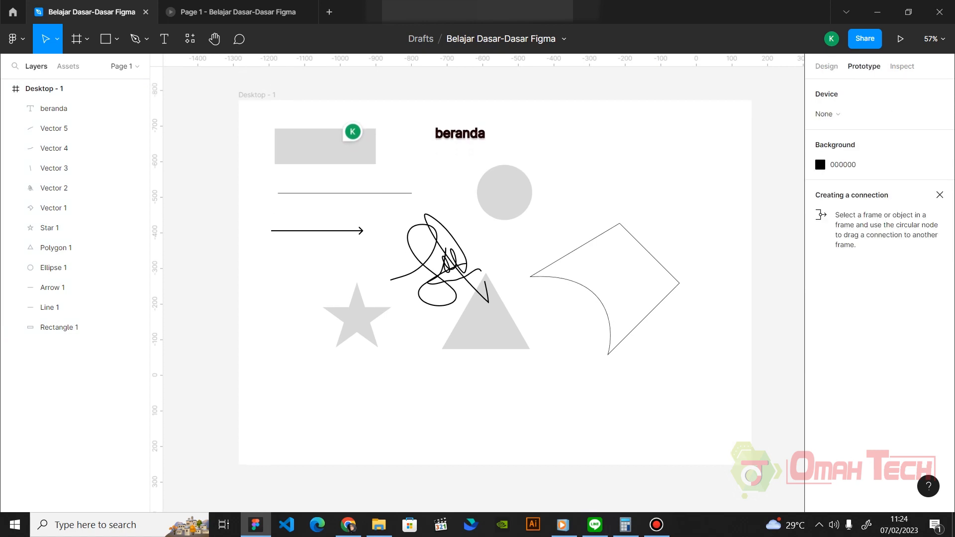
left_click(827, 67)
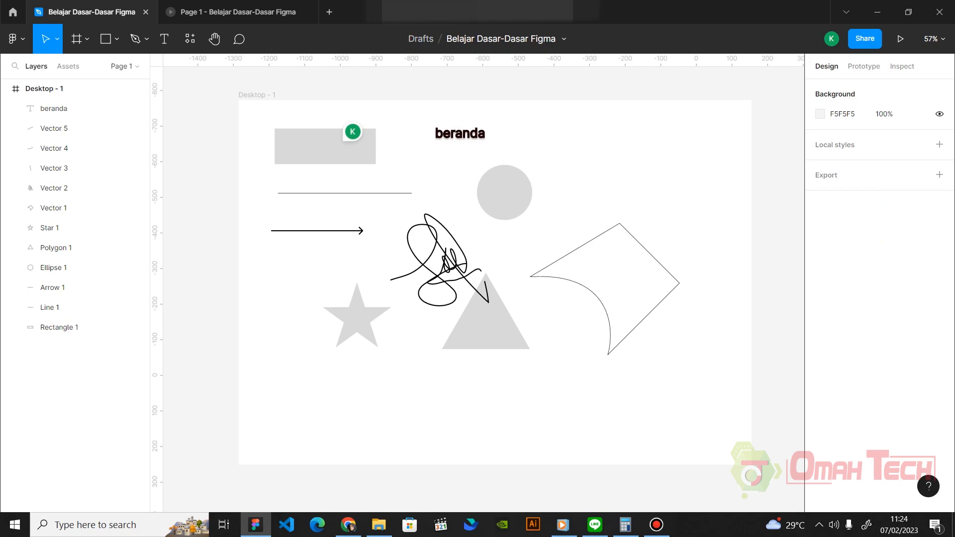